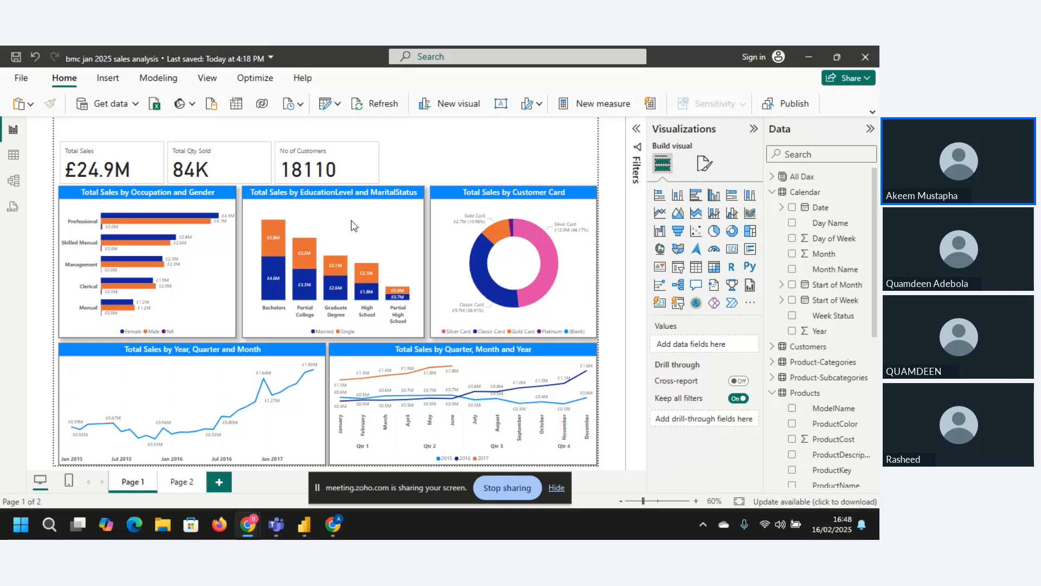
View Page 2 of the report and return to Page 1
left_click(136, 489)
double_click(133, 482)
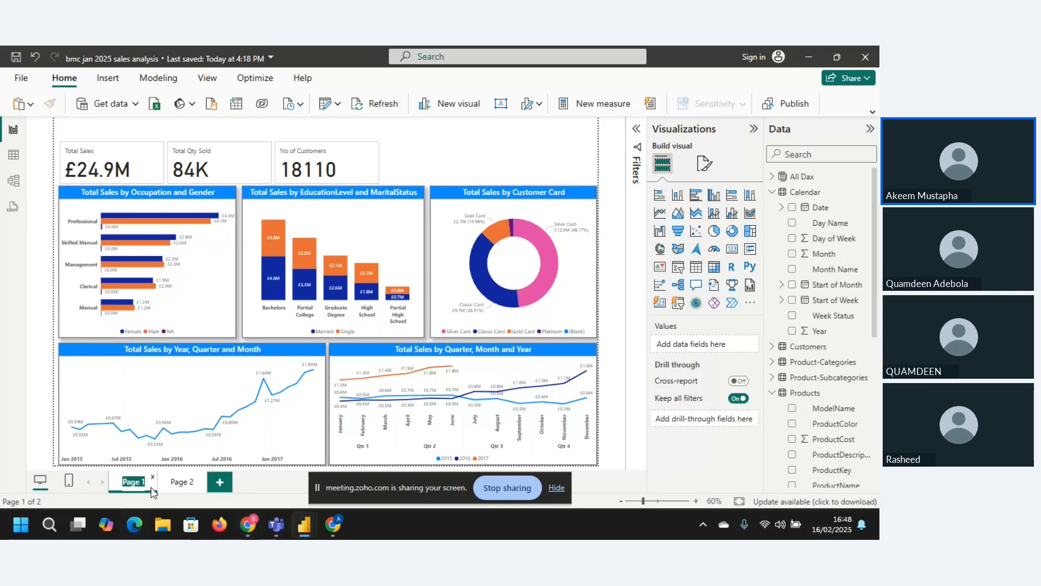
left_click(184, 483)
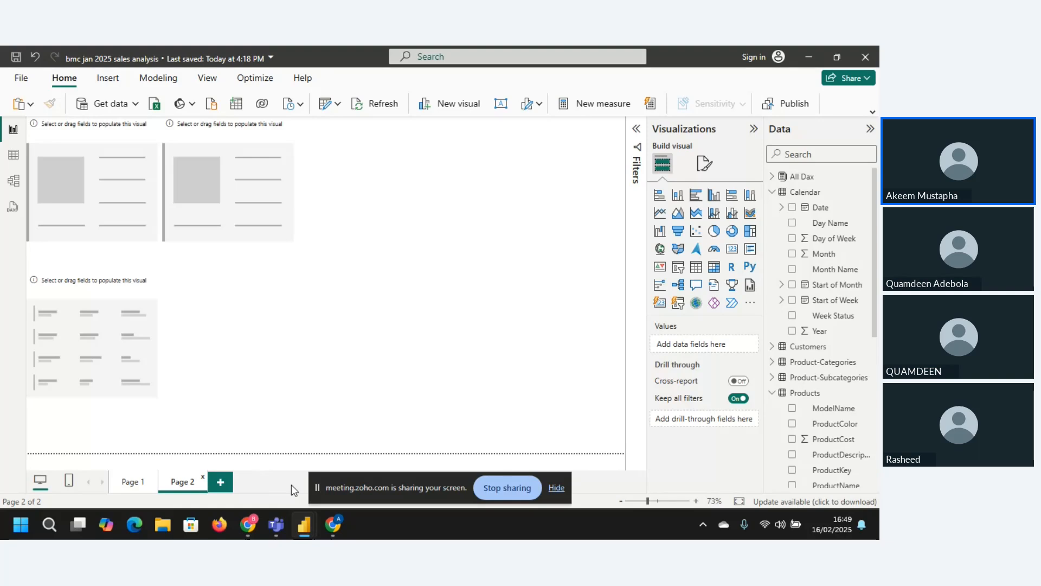
left_click(130, 483)
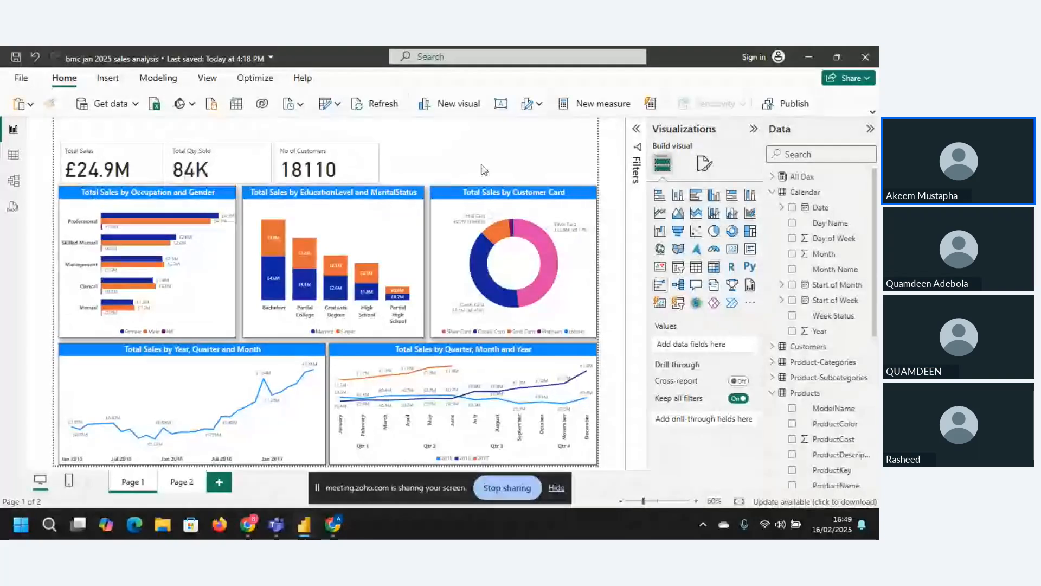
Add a new-style slicer beside the No of Customers card, narrow it, and assign the Calendar table's Week Status field
left_click(678, 302)
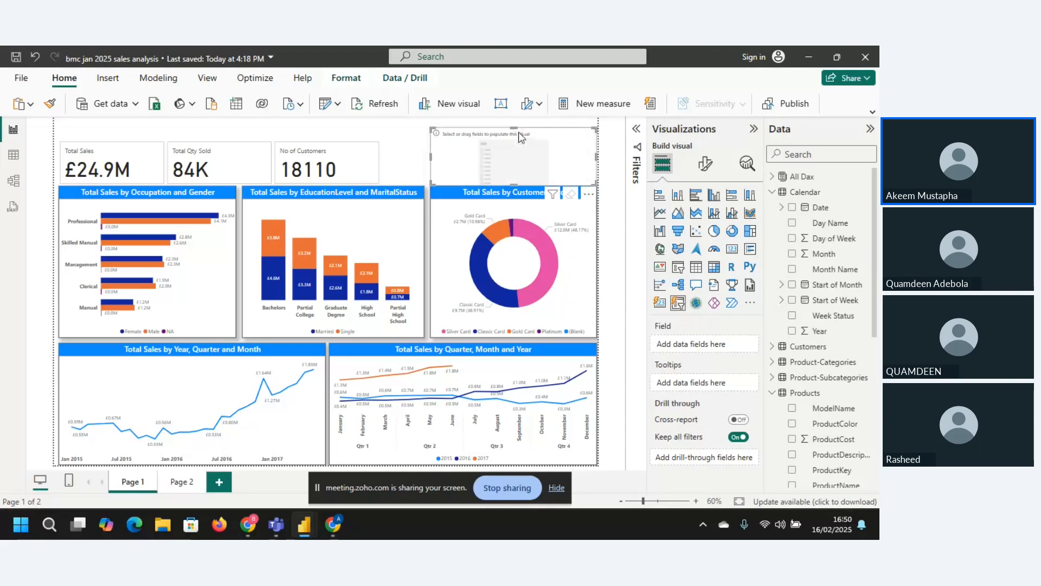
left_click_drag(519, 132, 467, 142)
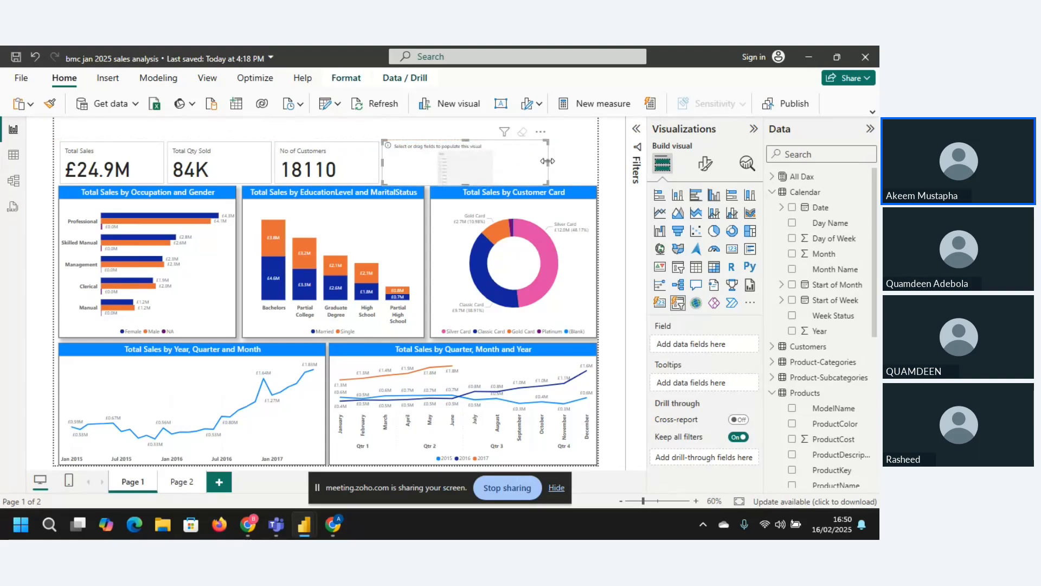
left_click_drag(548, 161, 502, 162)
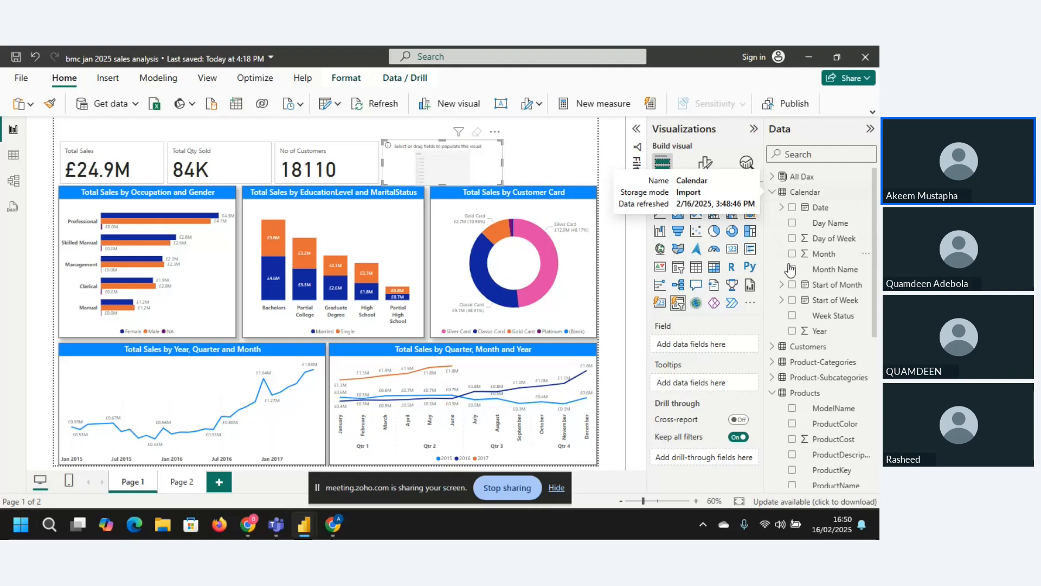
left_click(791, 316)
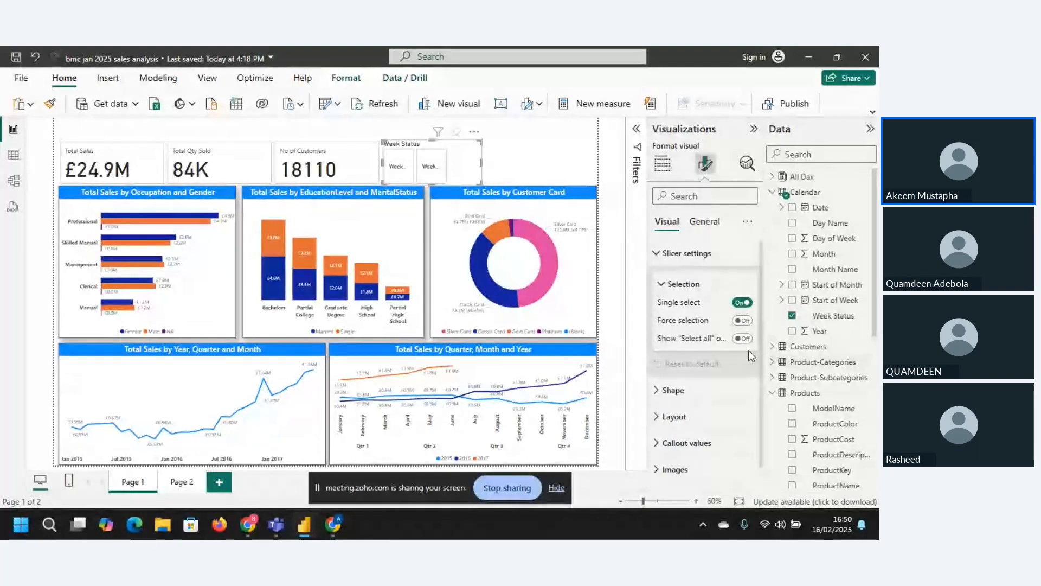
Change the Week Status slicer's button shape to Rounded Rectangle with 23 px rounded corners
left_click(661, 286)
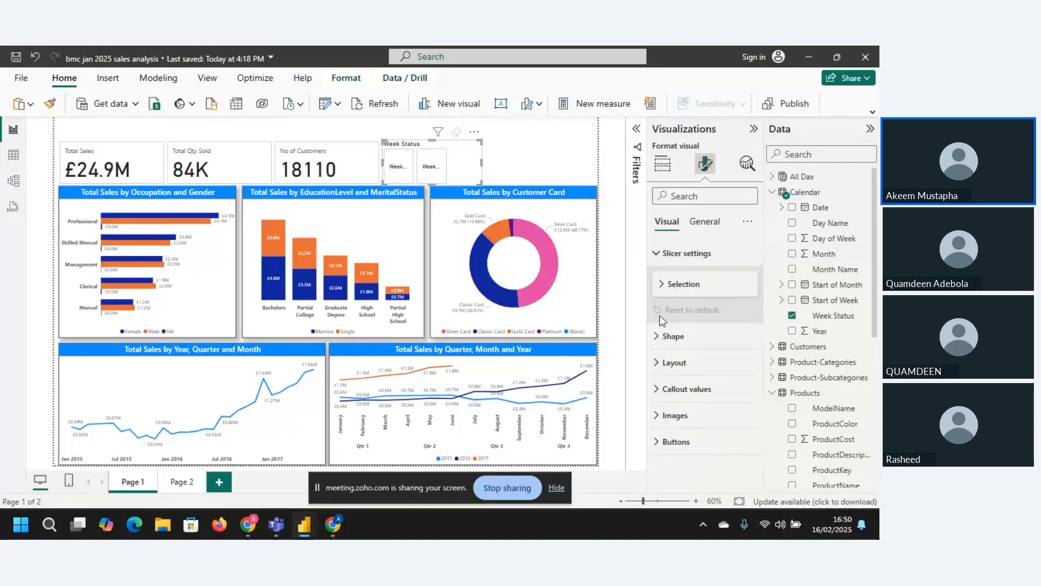
left_click(663, 336)
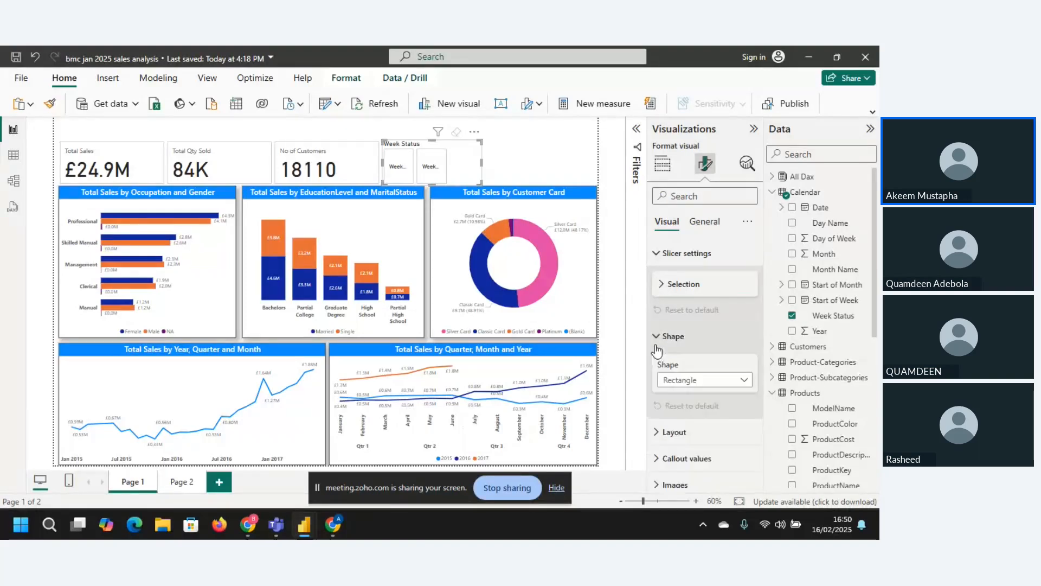
left_click(745, 382)
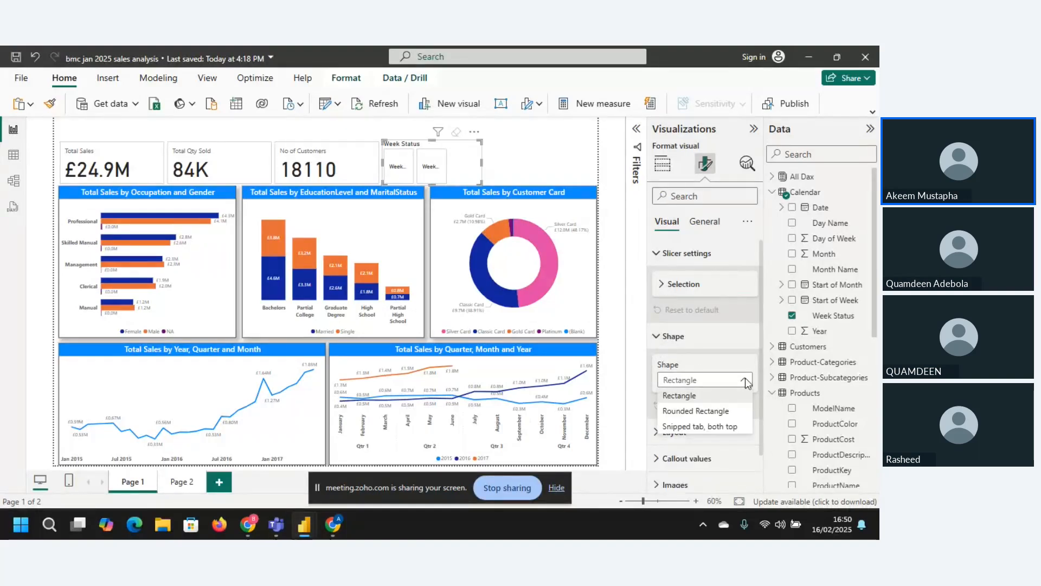
left_click(721, 412)
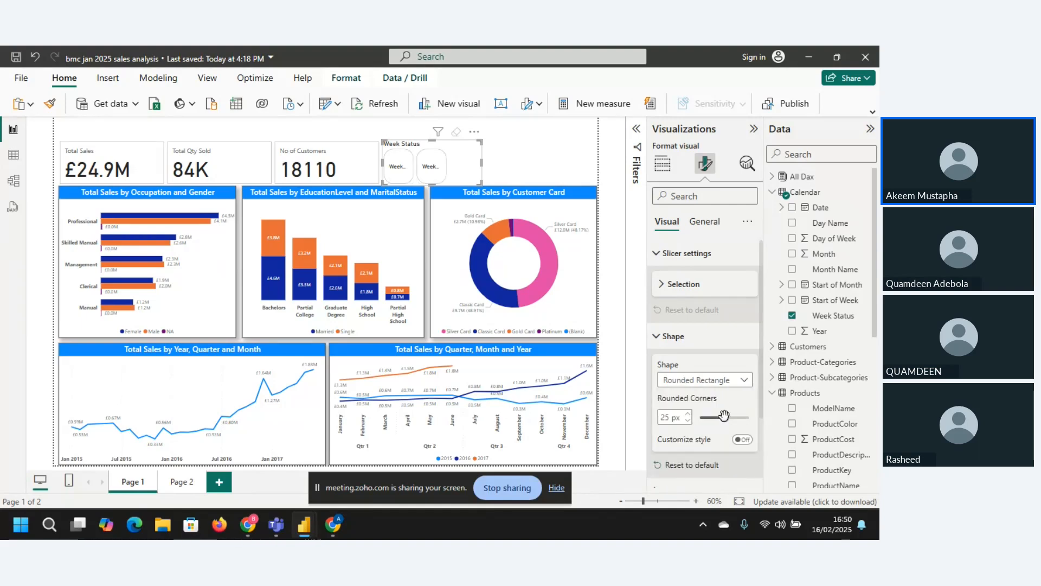
left_click_drag(724, 415, 722, 417)
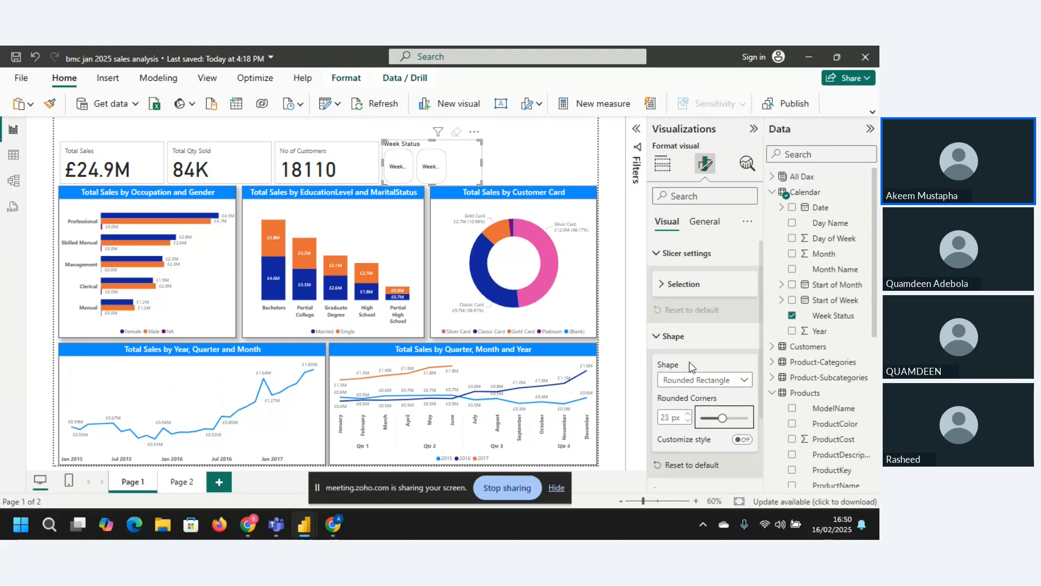
left_click(662, 340)
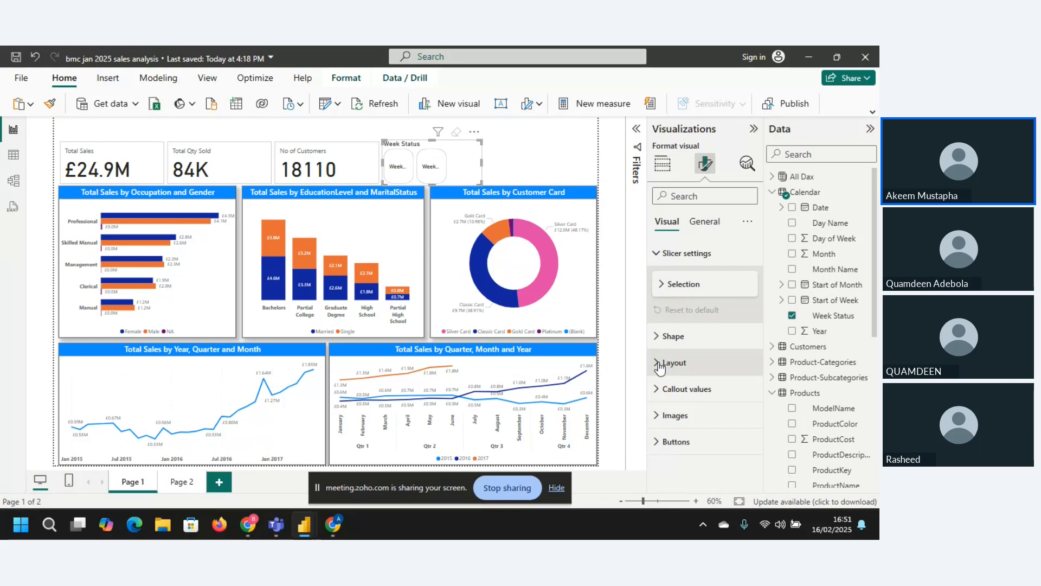
Try the Single column arrangement for the slicer buttons and settle on Single row
left_click(660, 367)
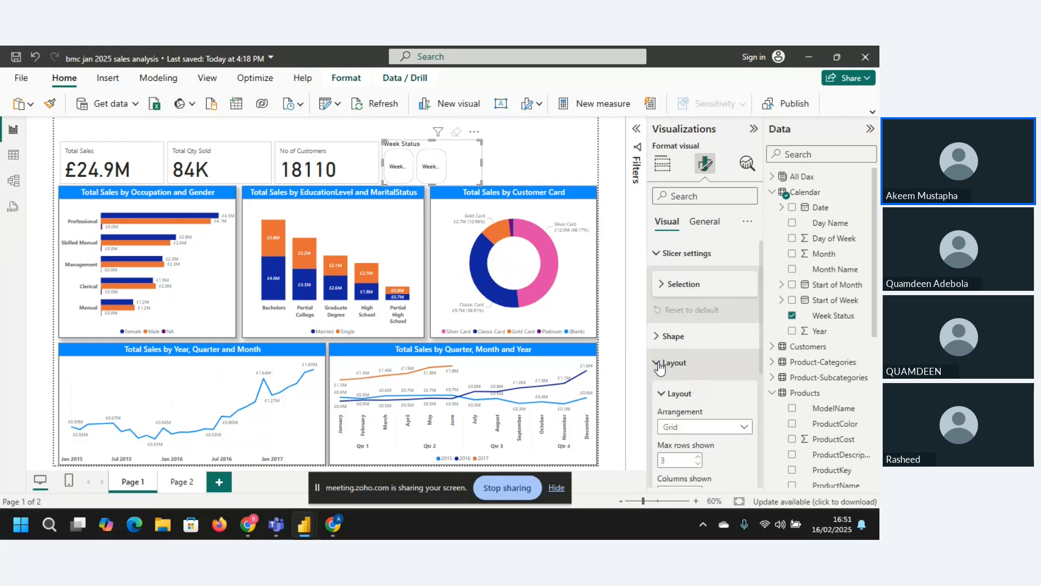
left_click(751, 428)
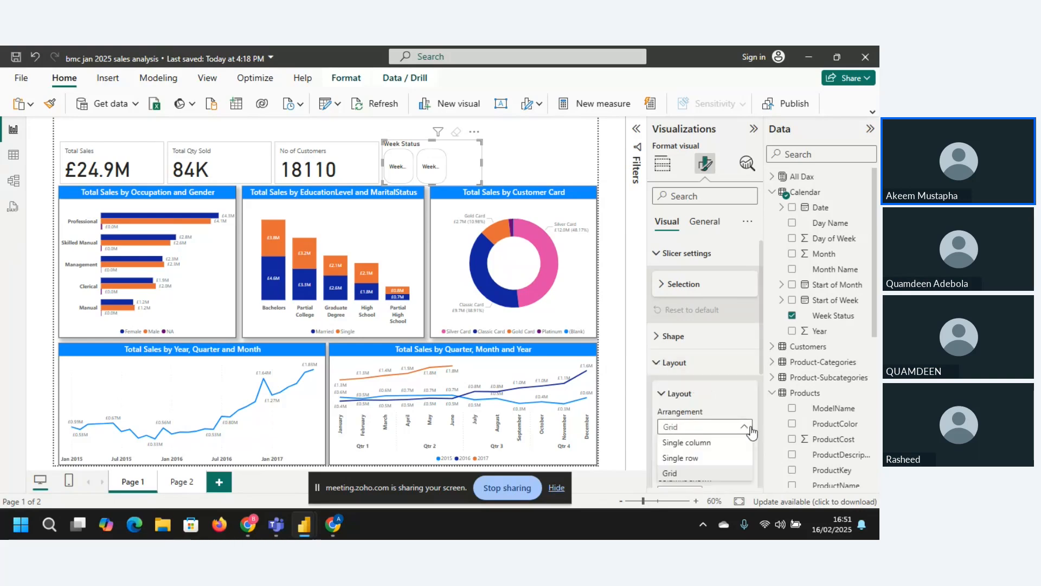
left_click(710, 445)
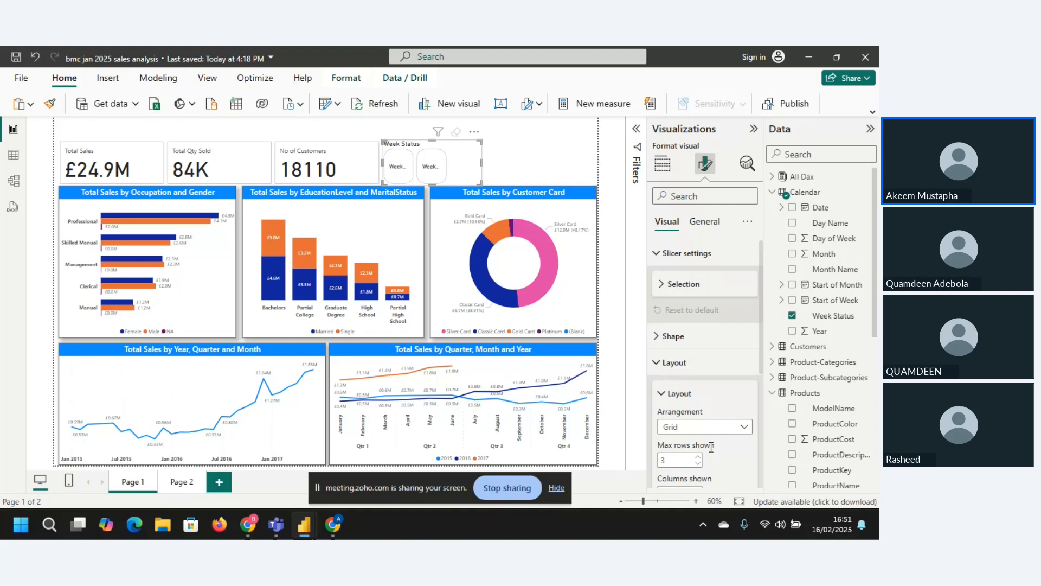
left_click(744, 429)
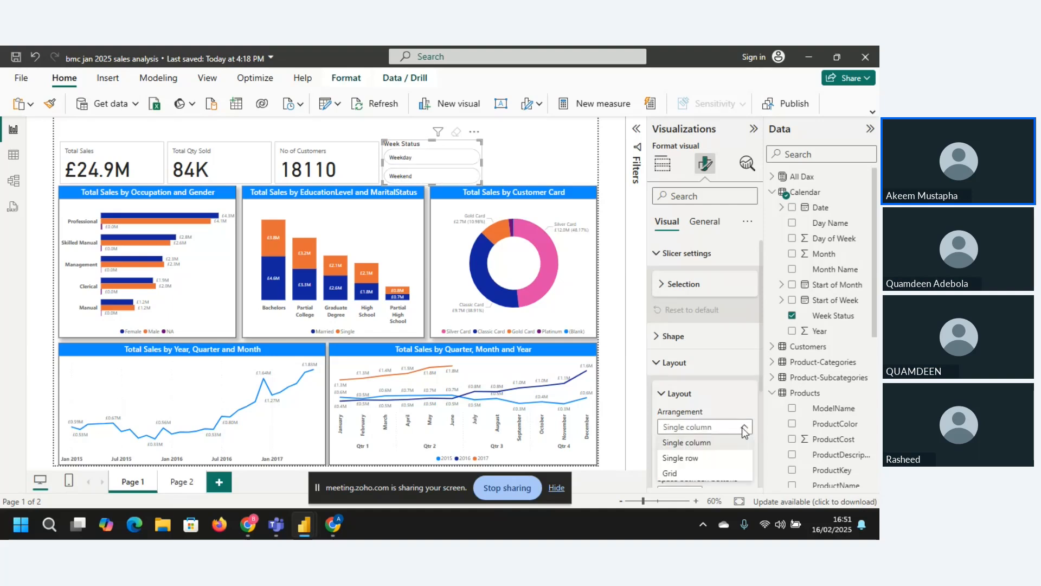
left_click(714, 458)
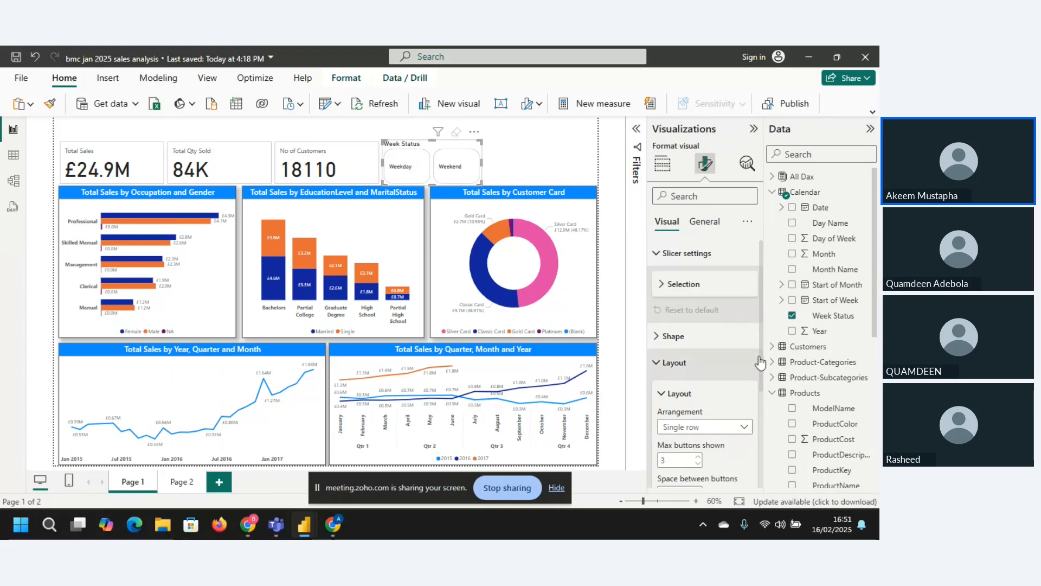
Centre the slicer's callout values horizontally and make them bold
left_click_drag(761, 362, 759, 463)
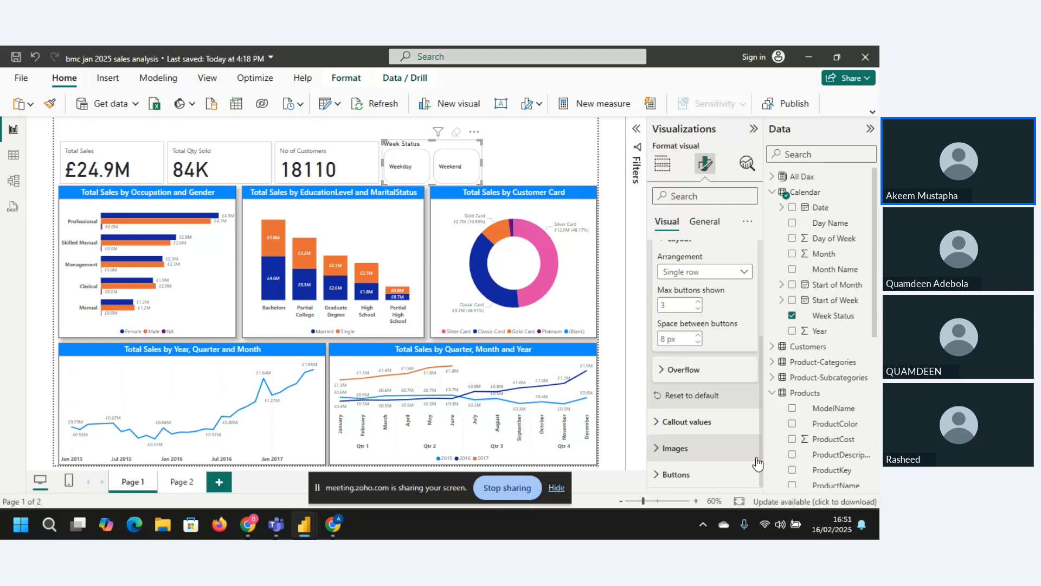
left_click(658, 423)
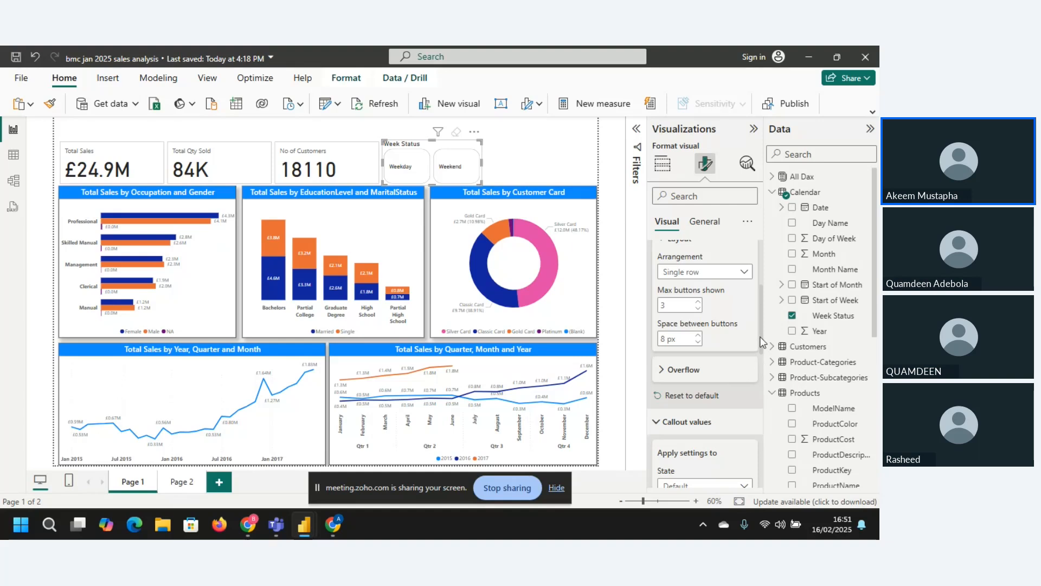
left_click_drag(761, 335, 765, 394)
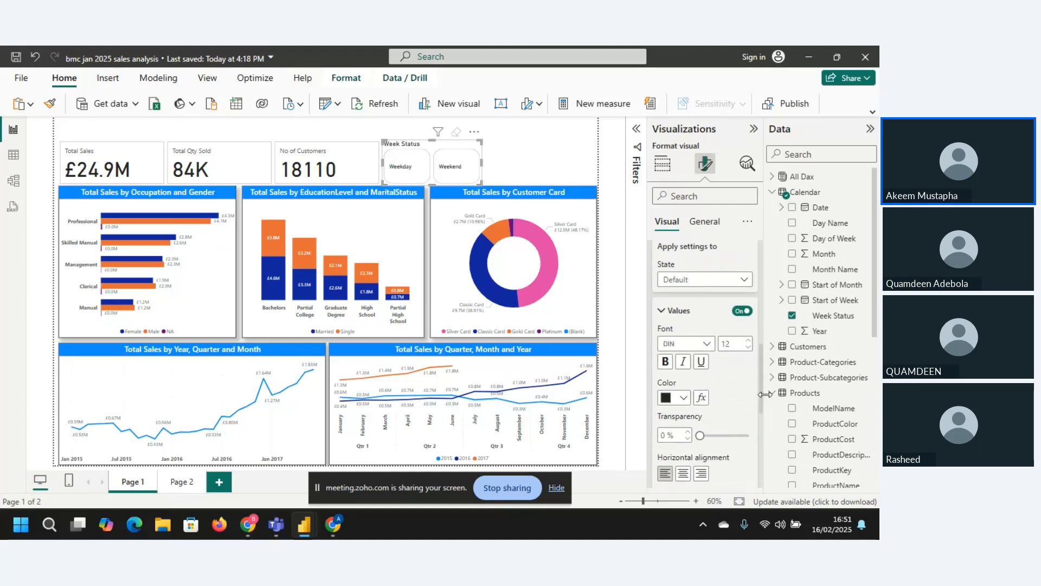
left_click(683, 474)
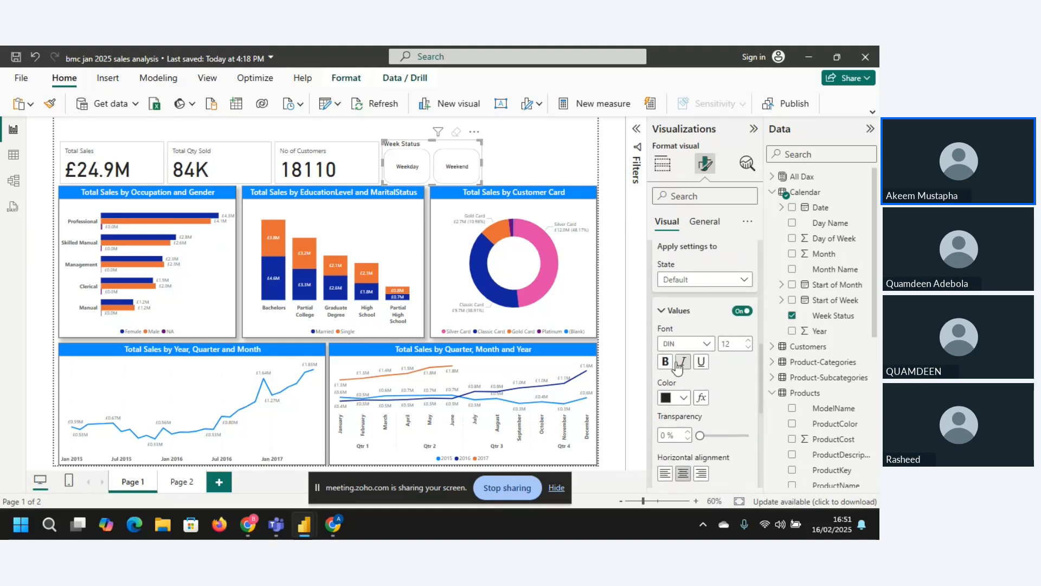
left_click(665, 363)
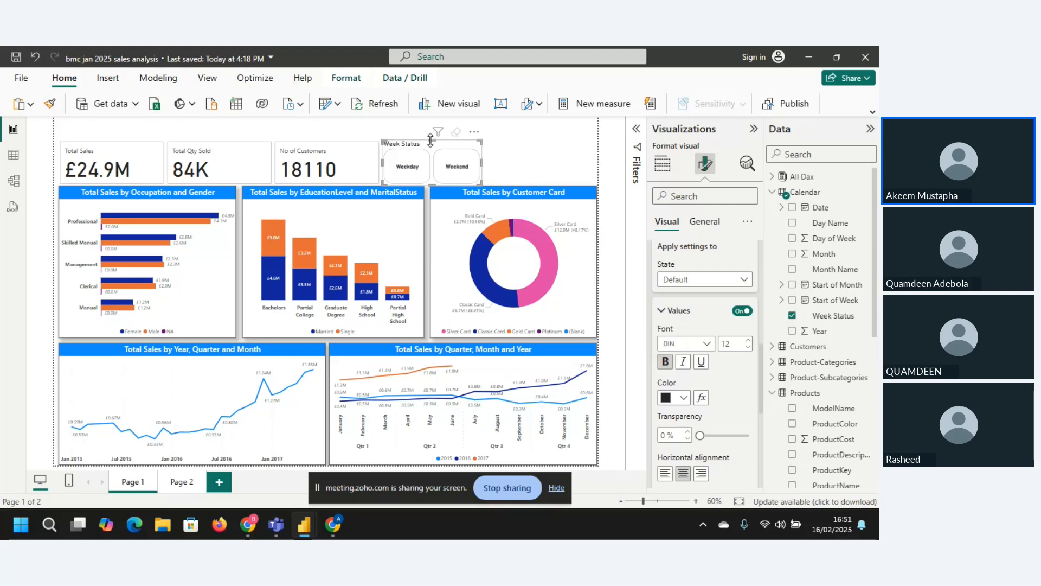
left_click_drag(431, 141, 434, 148)
left_click_drag(434, 143, 434, 144)
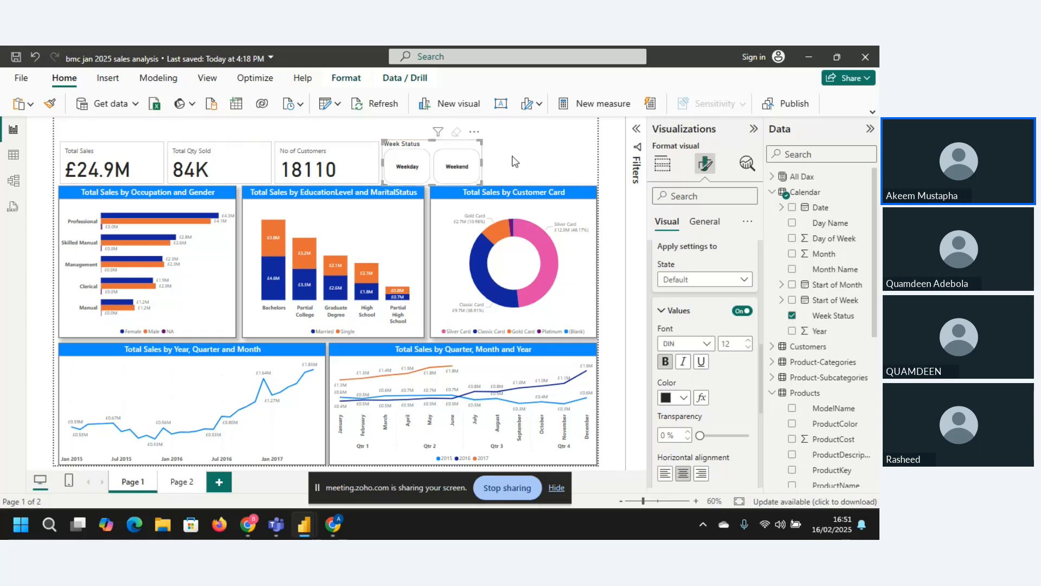
left_click(617, 201)
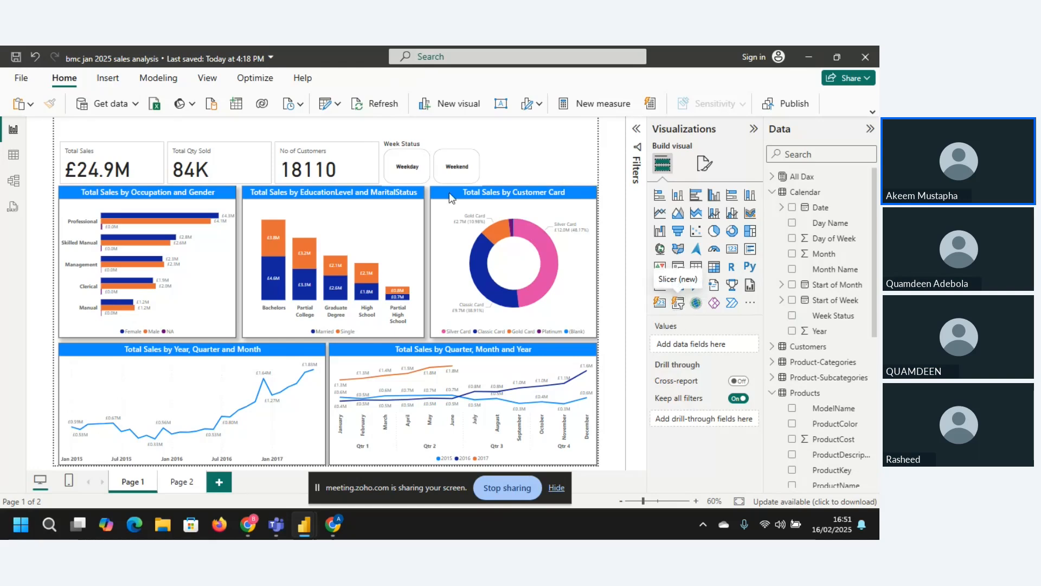
Find the Week Status slicer's border settings, turn on its visual border and turn off its header icons
left_click(437, 147)
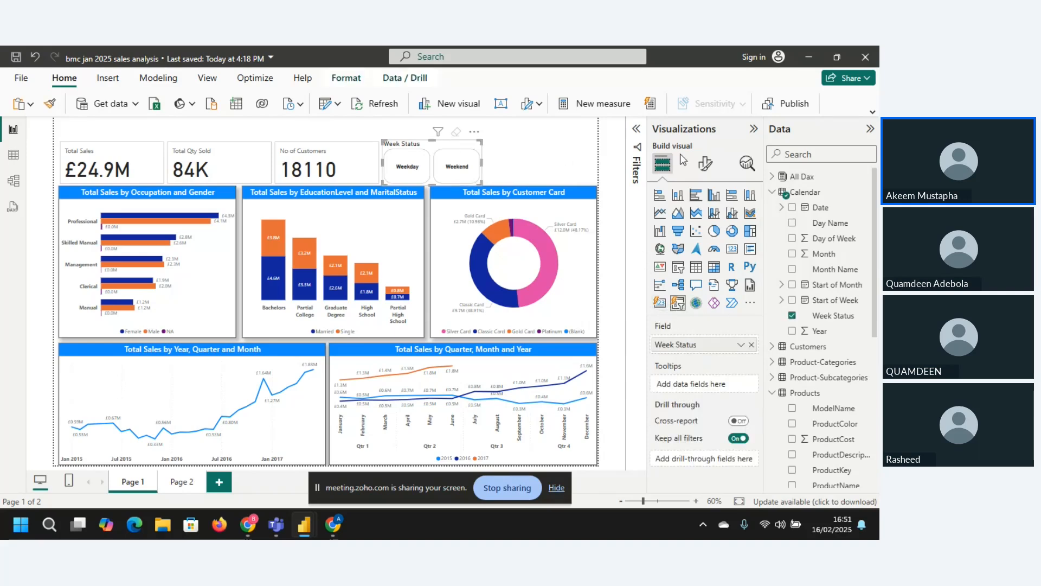
left_click(706, 165)
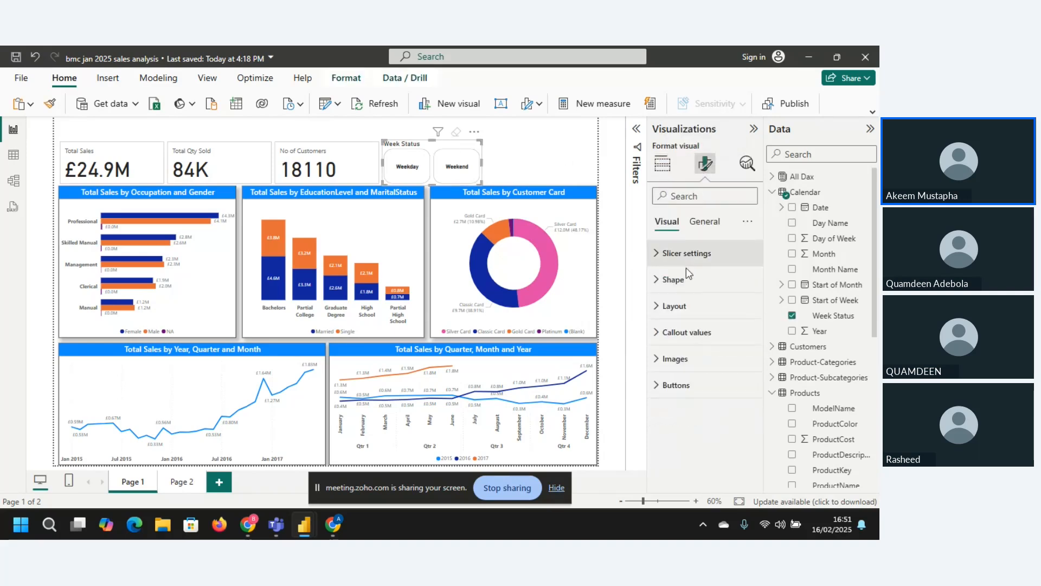
left_click(675, 197)
type("h")
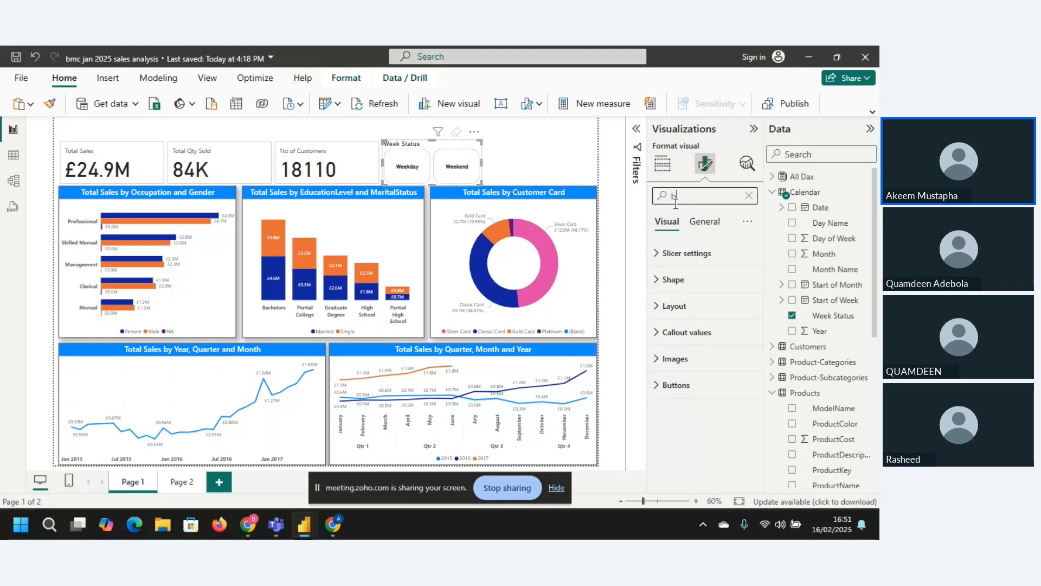
type("ord")
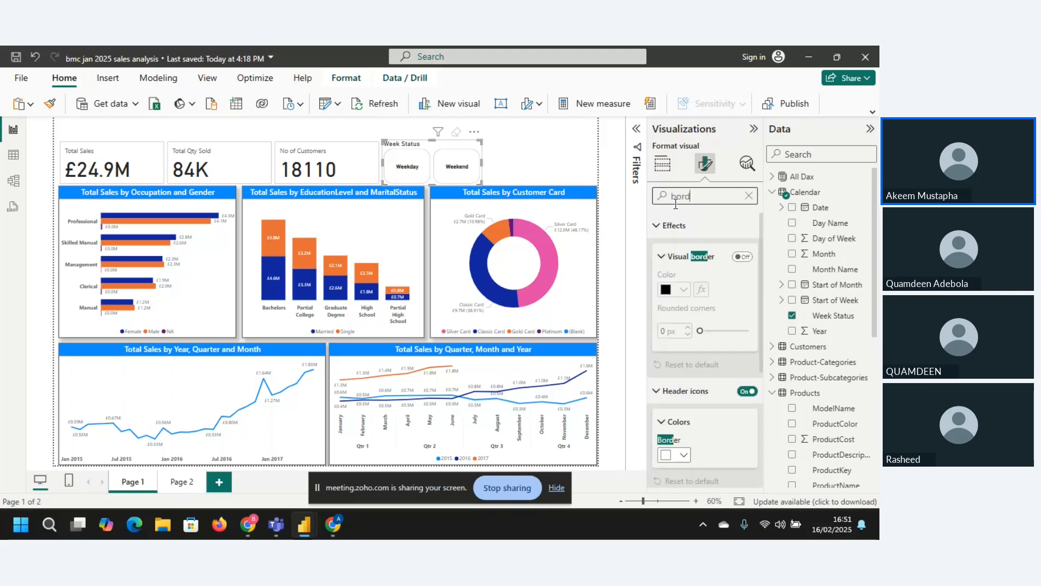
left_click(741, 257)
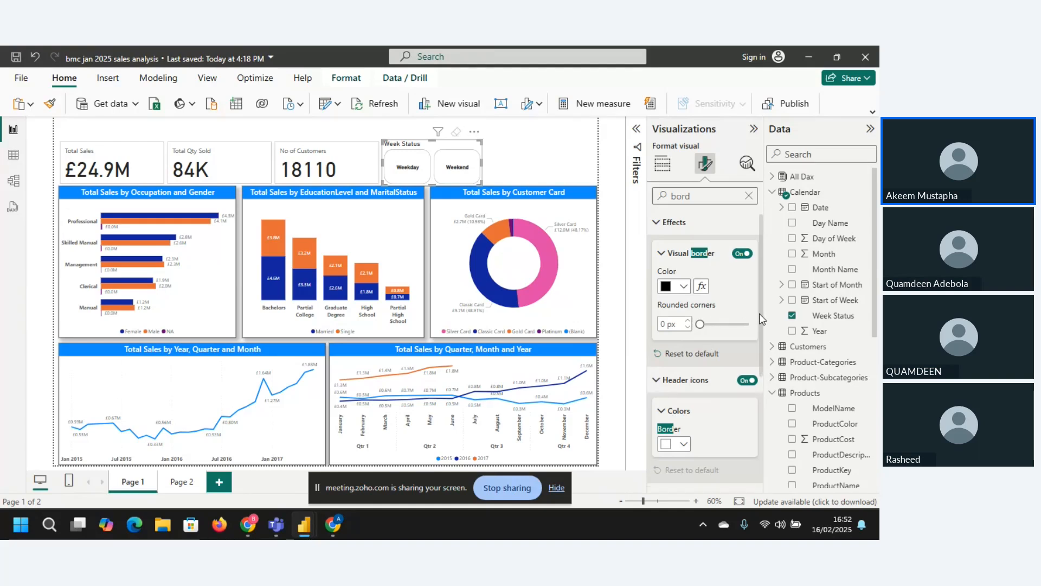
left_click_drag(759, 313, 778, 356)
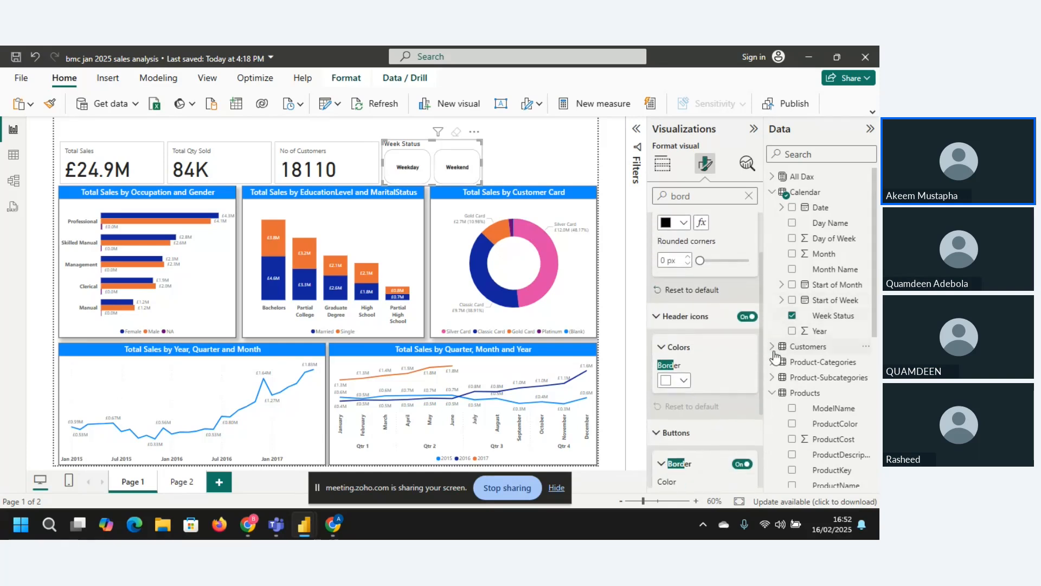
left_click(749, 317)
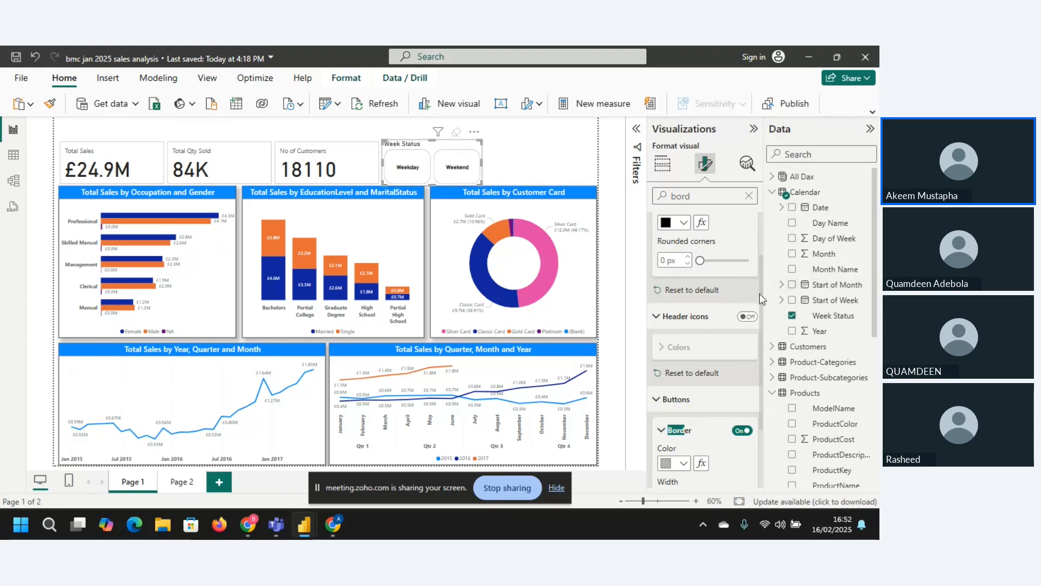
Set the slicer buttons' border colour to black and its transparency to 8%
scroll(760, 309, "down", 3)
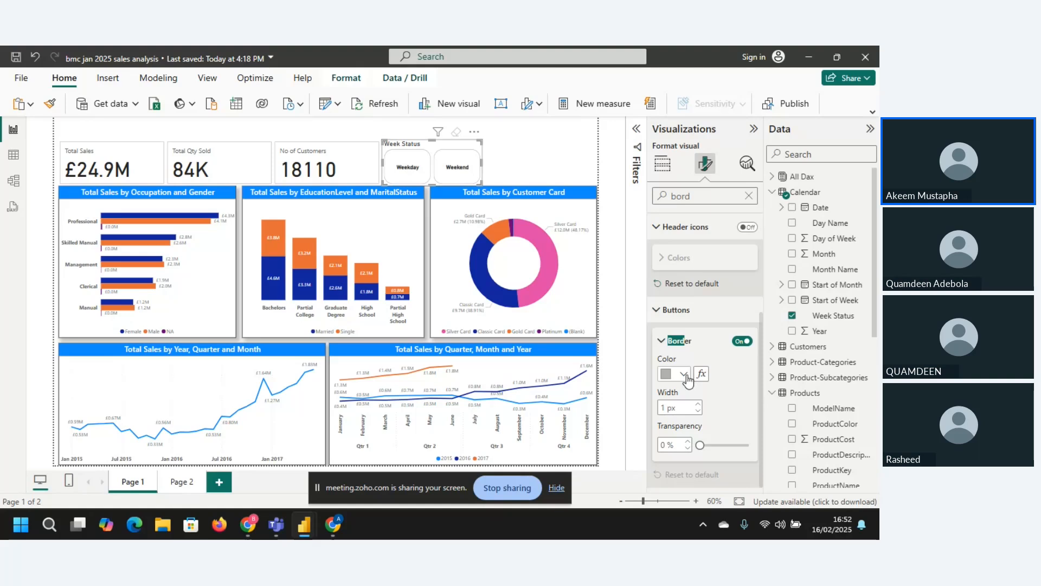
left_click(685, 375)
left_click(667, 325)
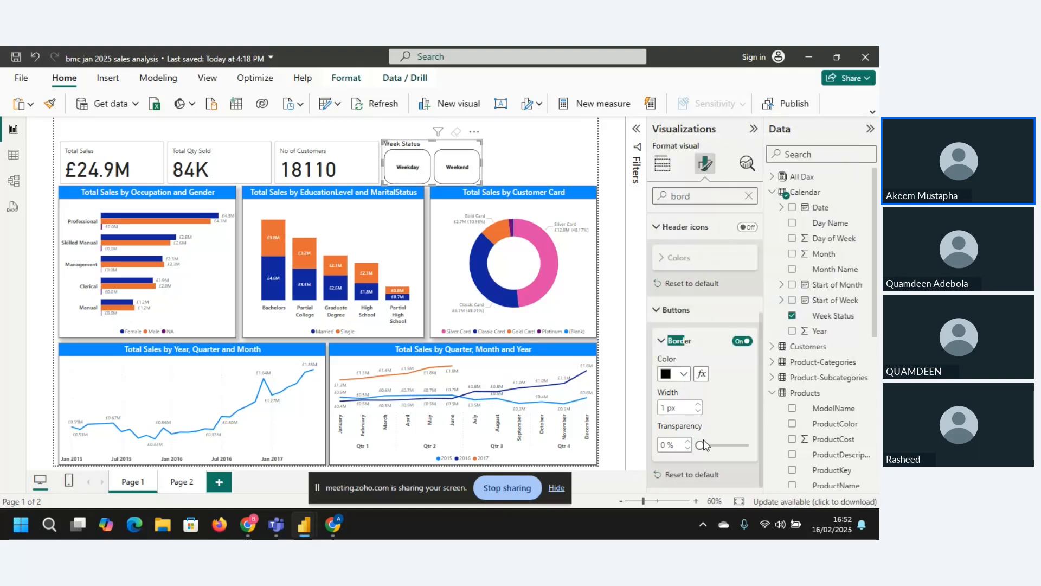
left_click_drag(701, 444, 704, 447)
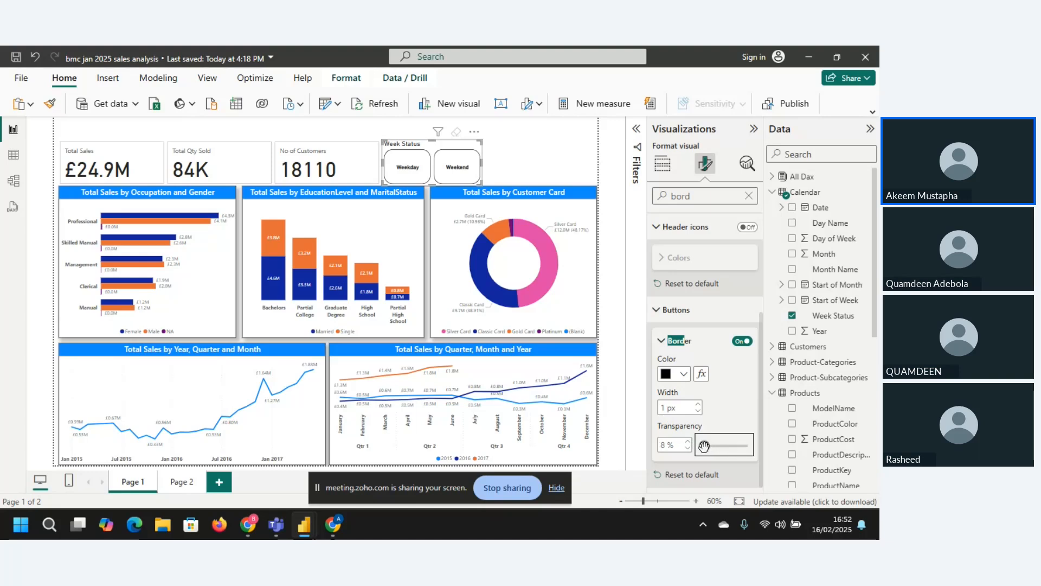
Search the Week Status slicer's format settings for "shad" and turn on the shadow for its buttons
left_click(702, 198)
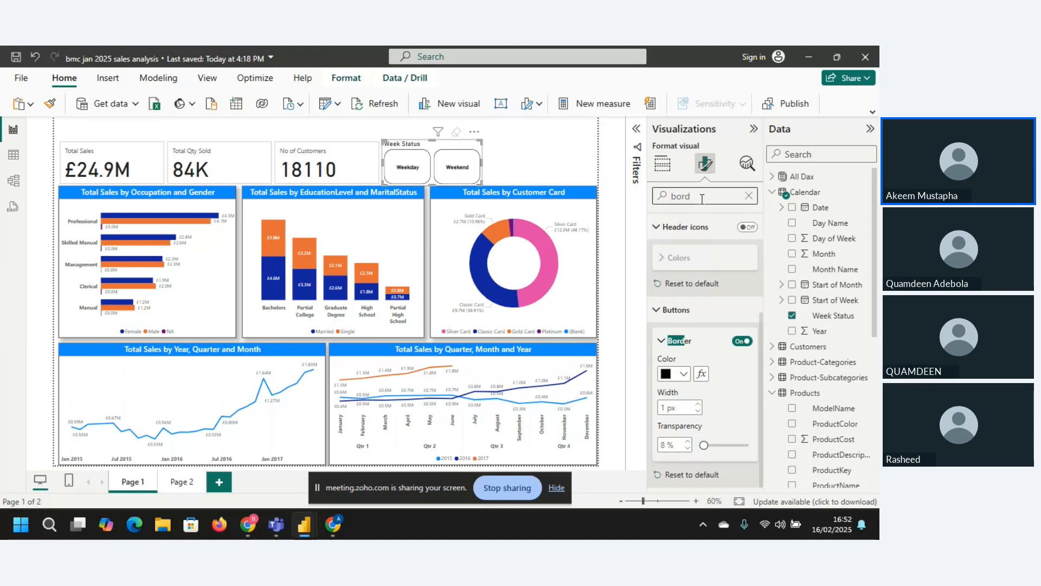
left_click_drag(702, 199, 655, 200)
type("shad")
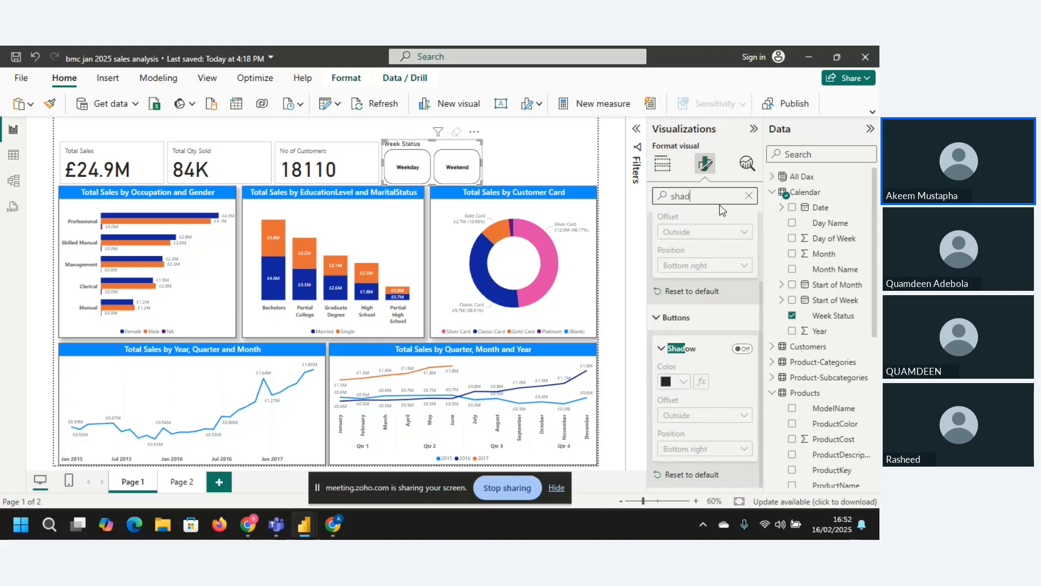
left_click(742, 349)
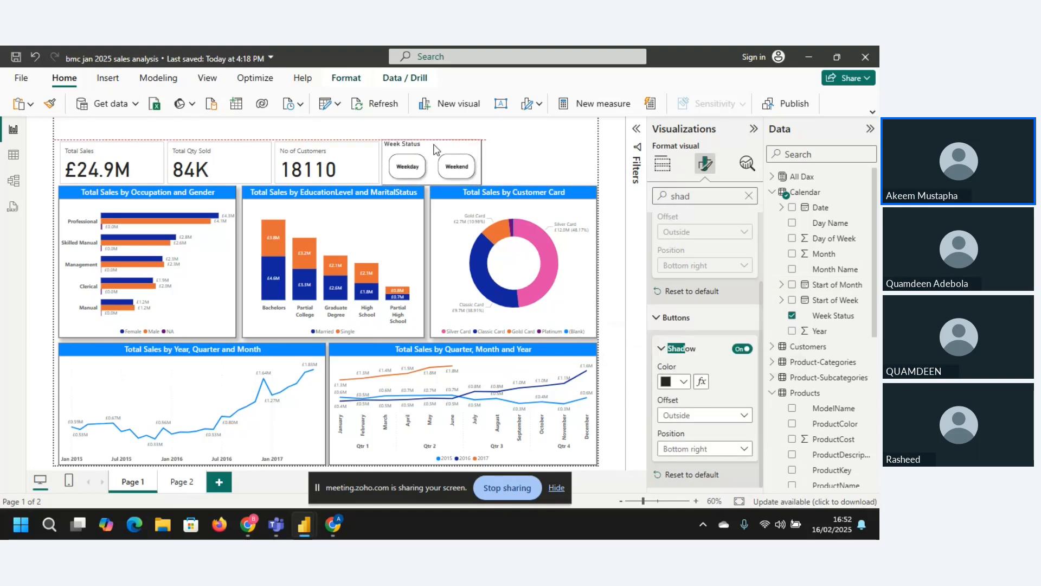
left_click(580, 150)
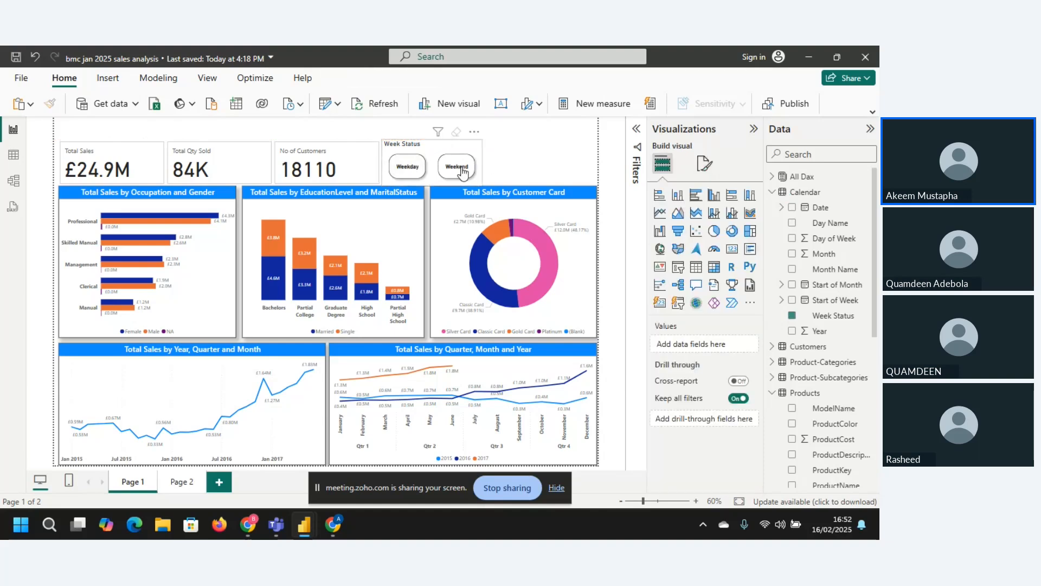
Test the Week Status slicer by alternating the dashboard between Weekday and Weekend, and clear the slicer's selection at the end
left_click(407, 167)
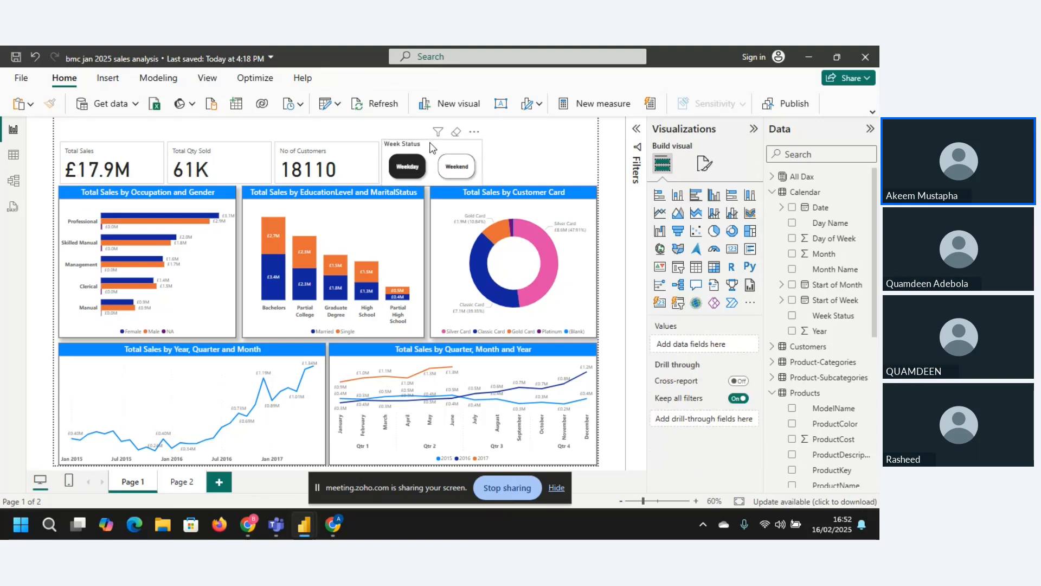
left_click(432, 147)
left_click_drag(430, 145, 431, 146)
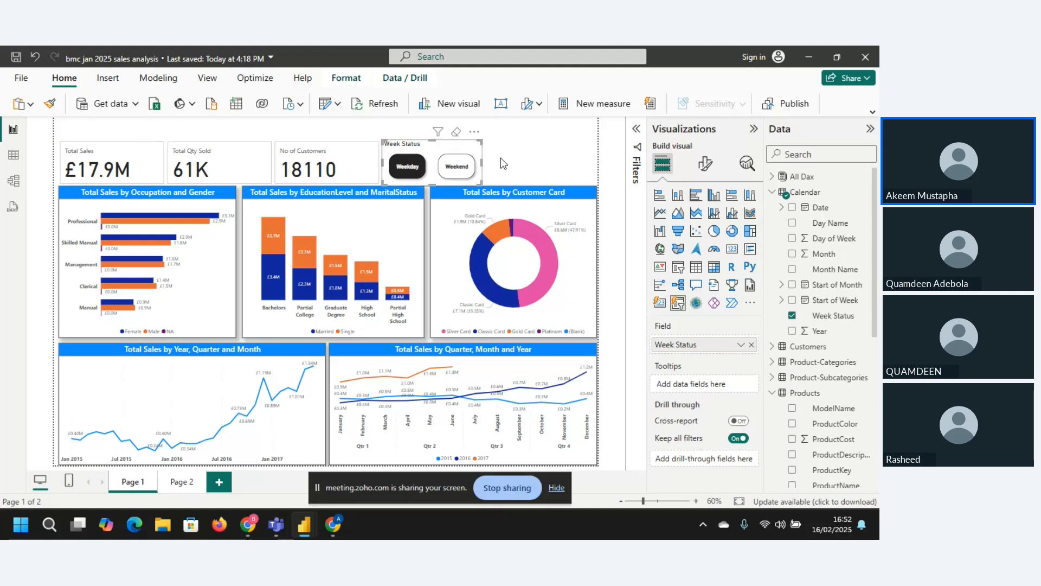
left_click(514, 160)
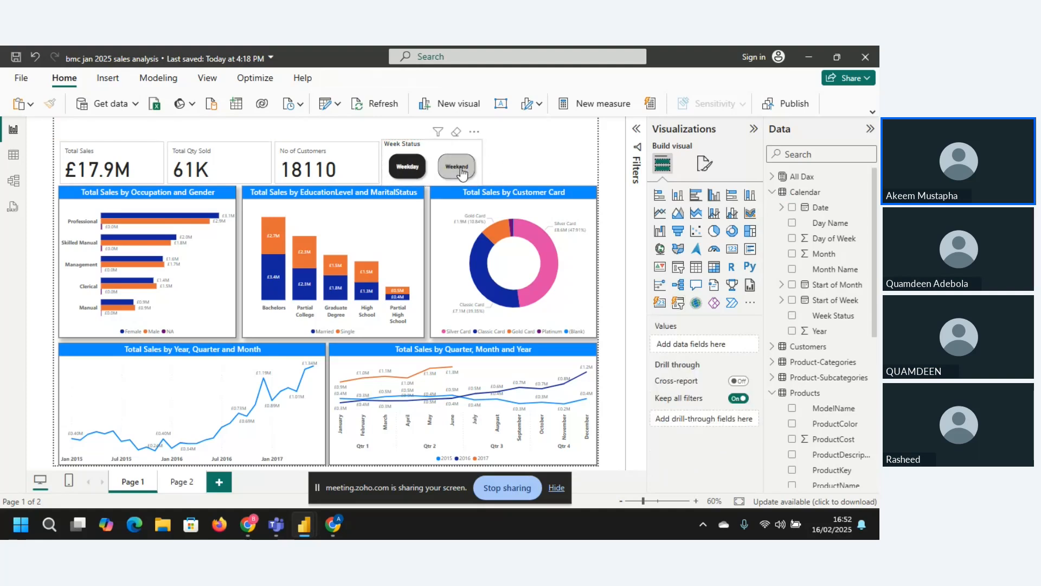
left_click(462, 173)
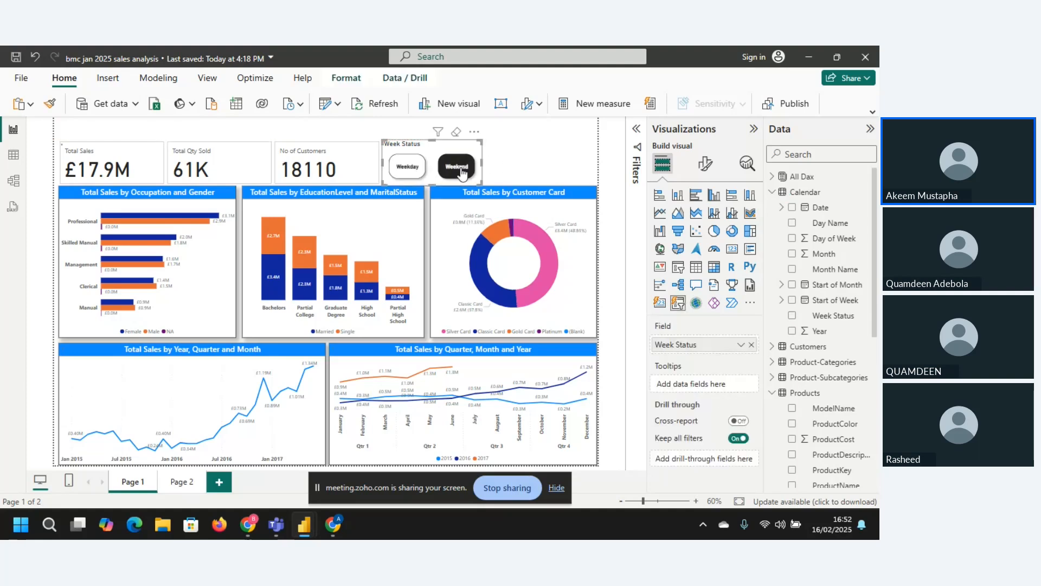
left_click(405, 170)
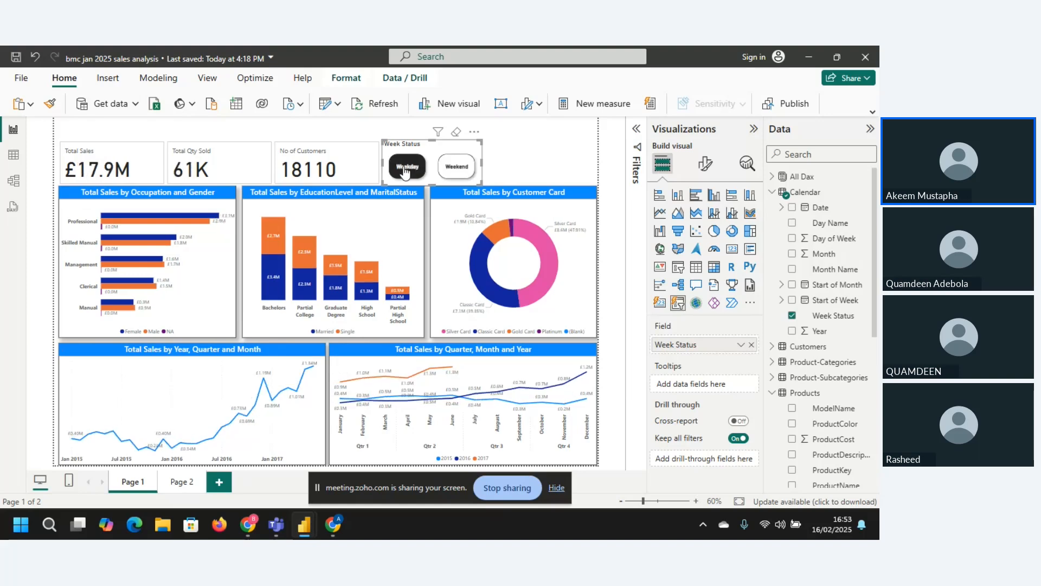
left_click(462, 170)
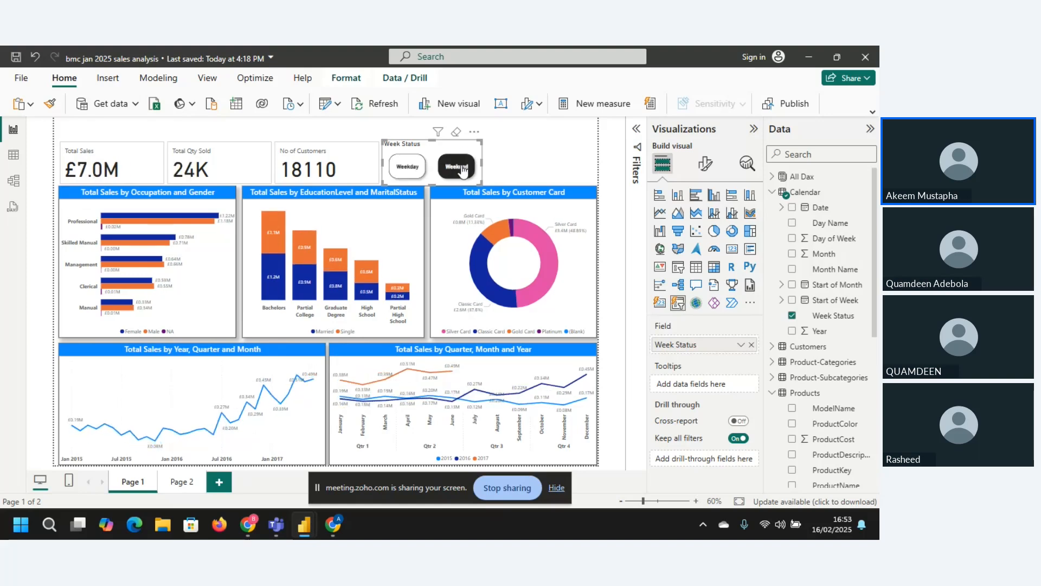
left_click(363, 154)
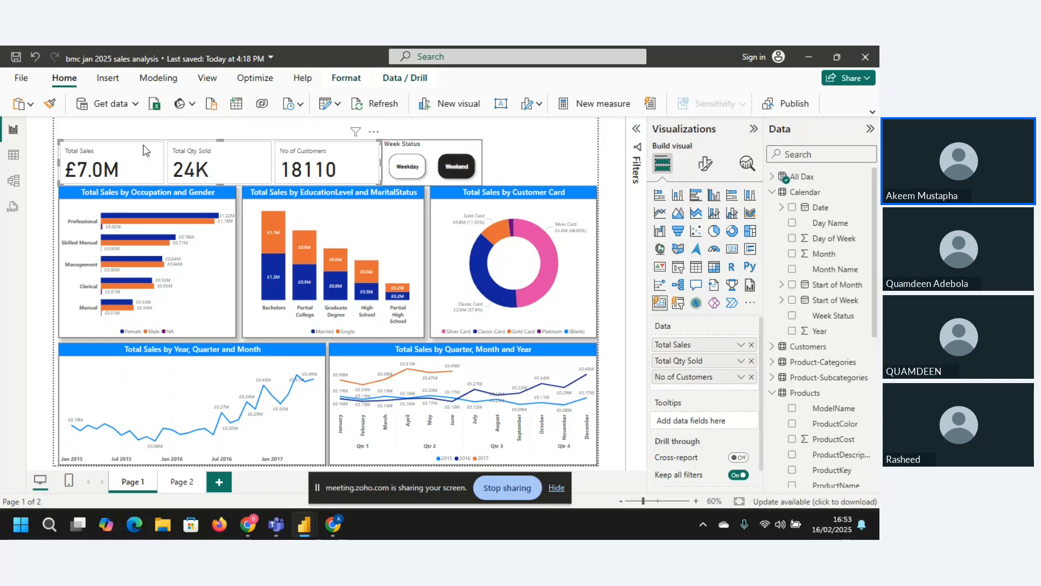
left_click(407, 166)
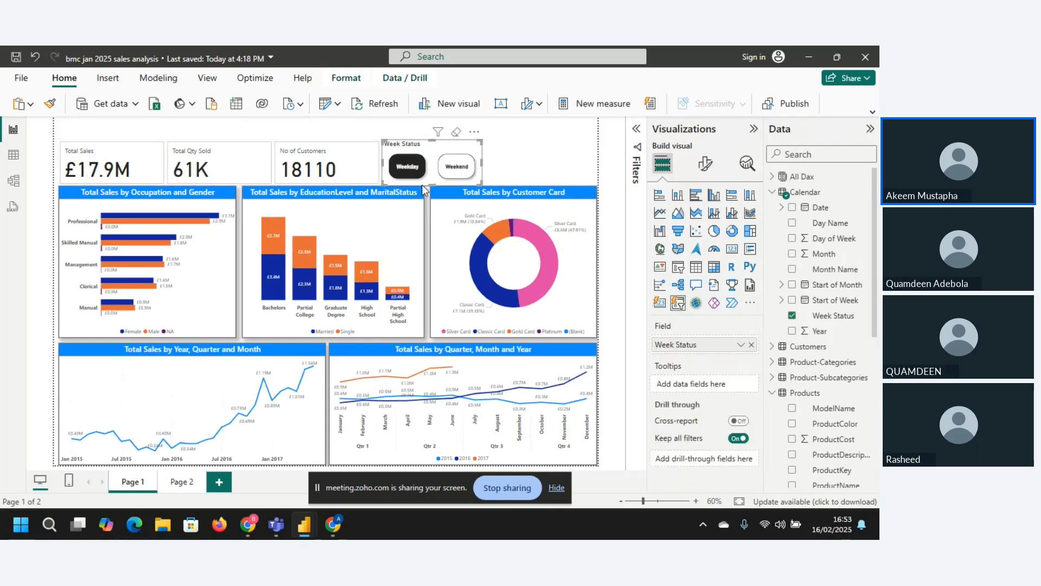
left_click(453, 171)
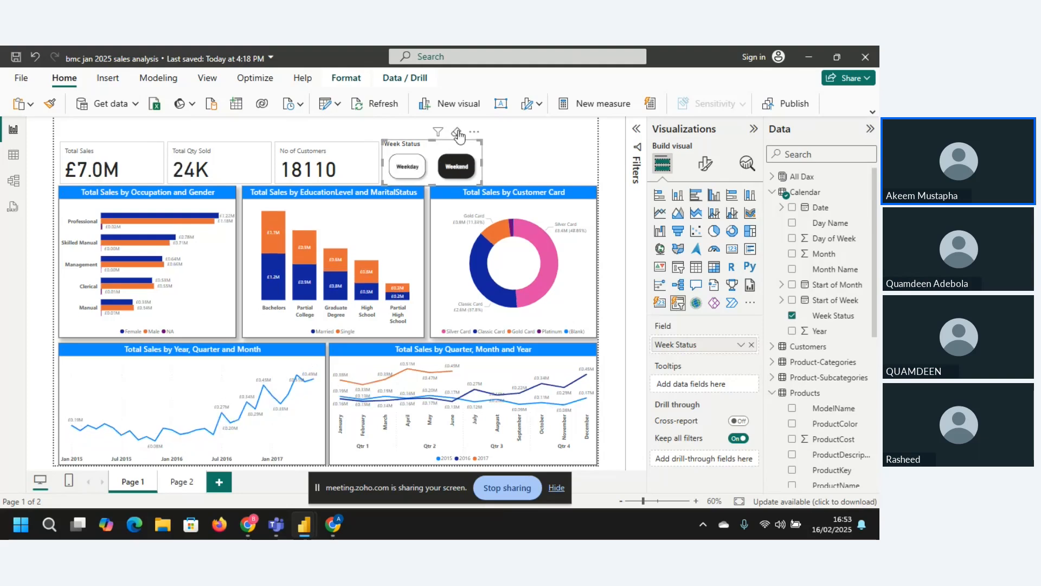
left_click(458, 134)
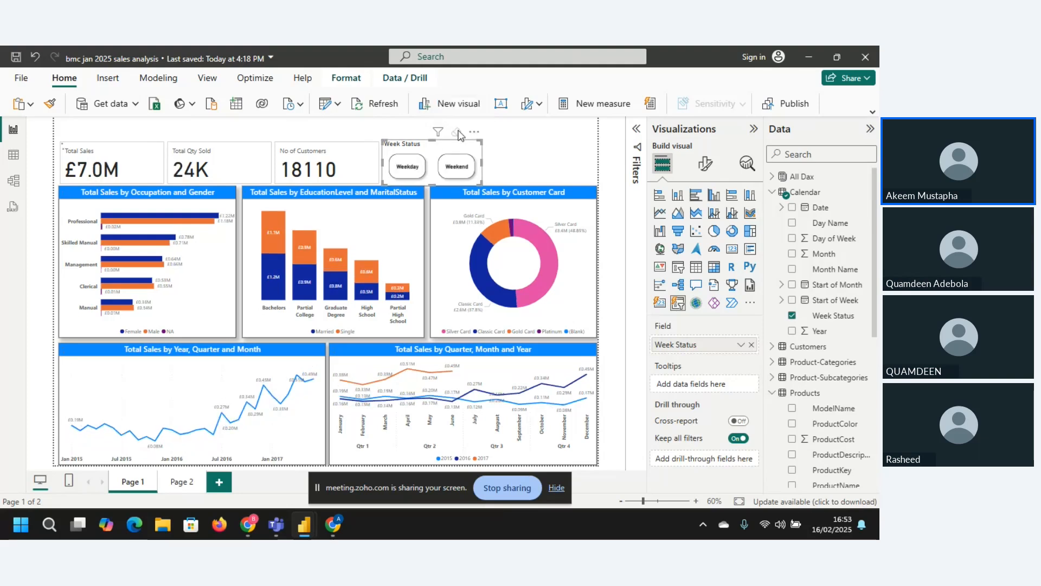
left_click(533, 154)
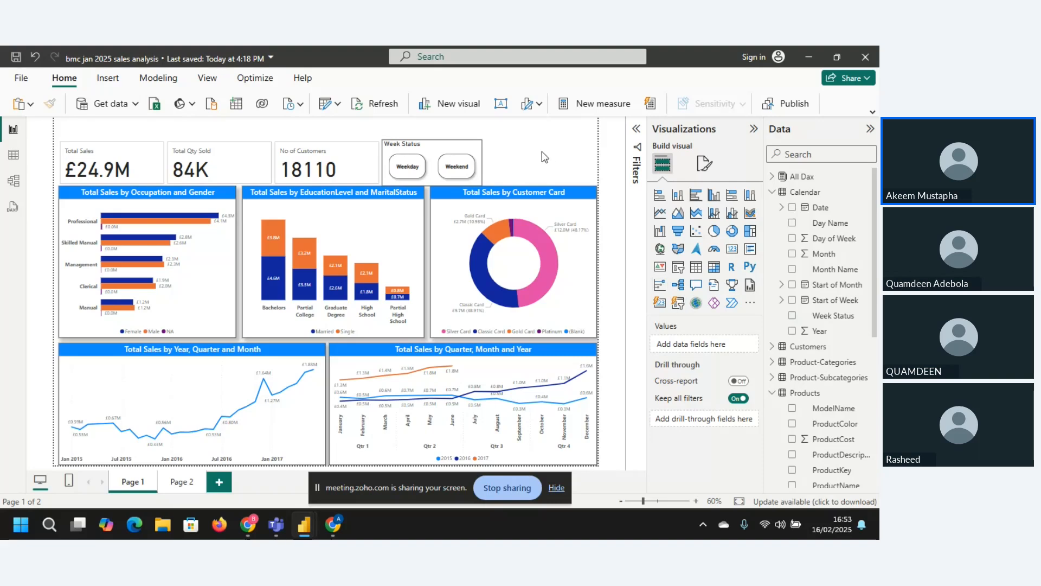
Add a button slicer beside the Week Status slicer, reduce its height to line up with it, and assign the Calendar table's Year field
left_click(678, 305)
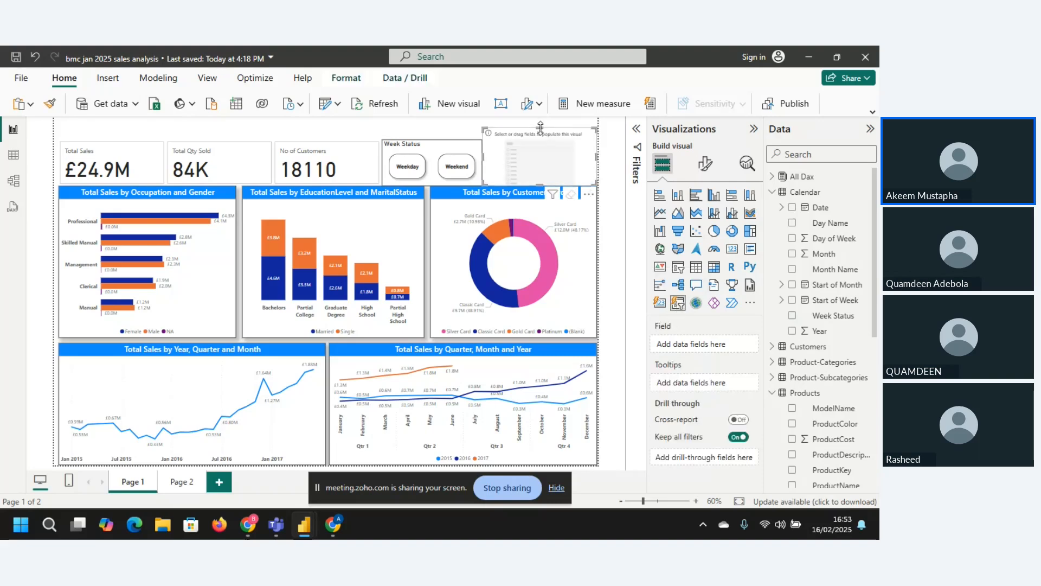
left_click_drag(540, 127, 545, 144)
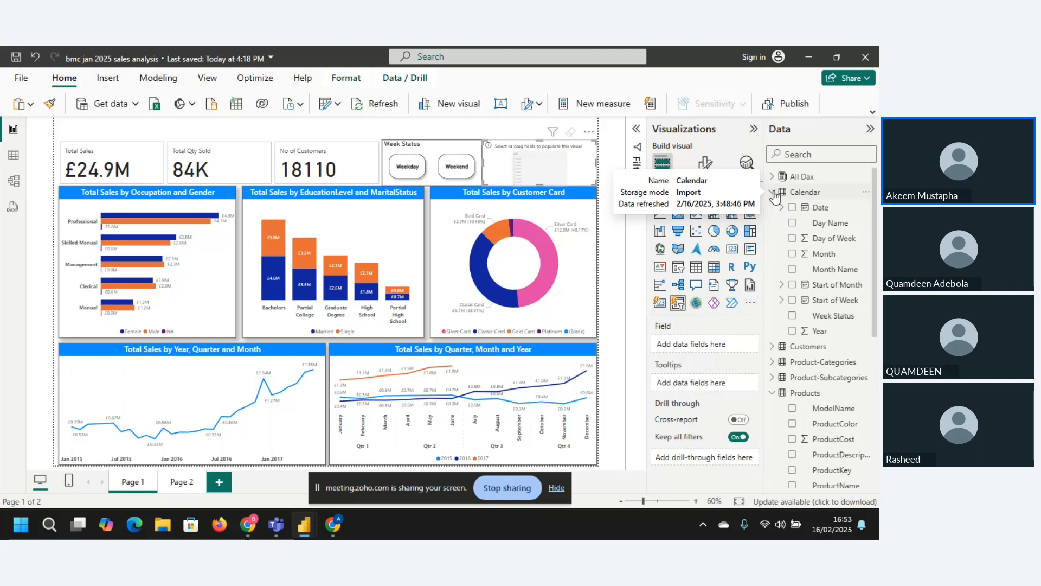
left_click(792, 332)
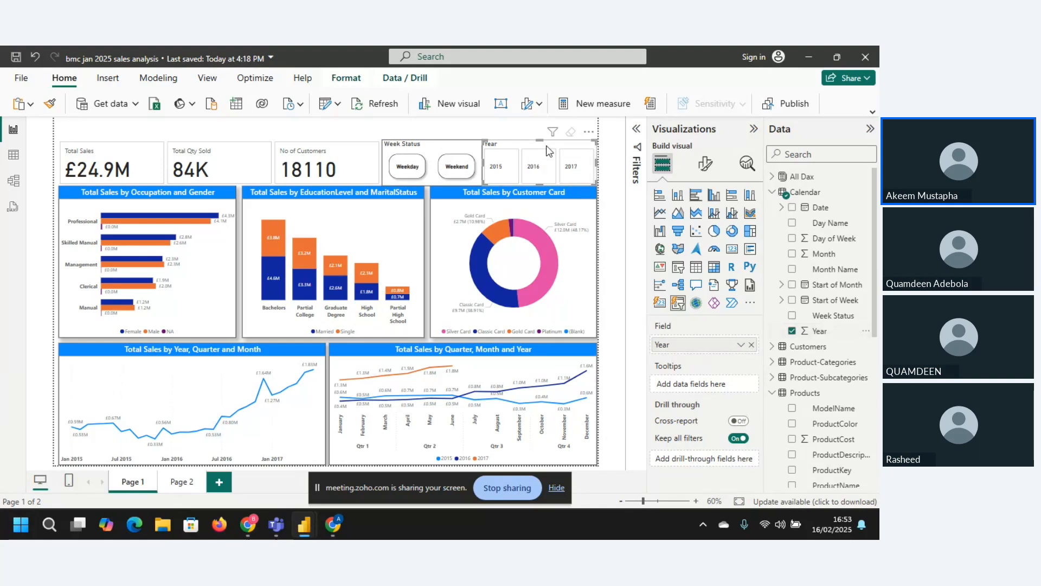
Copy the Week Status slicer's formatting onto the Year slicer with Format Painter
left_click(448, 154)
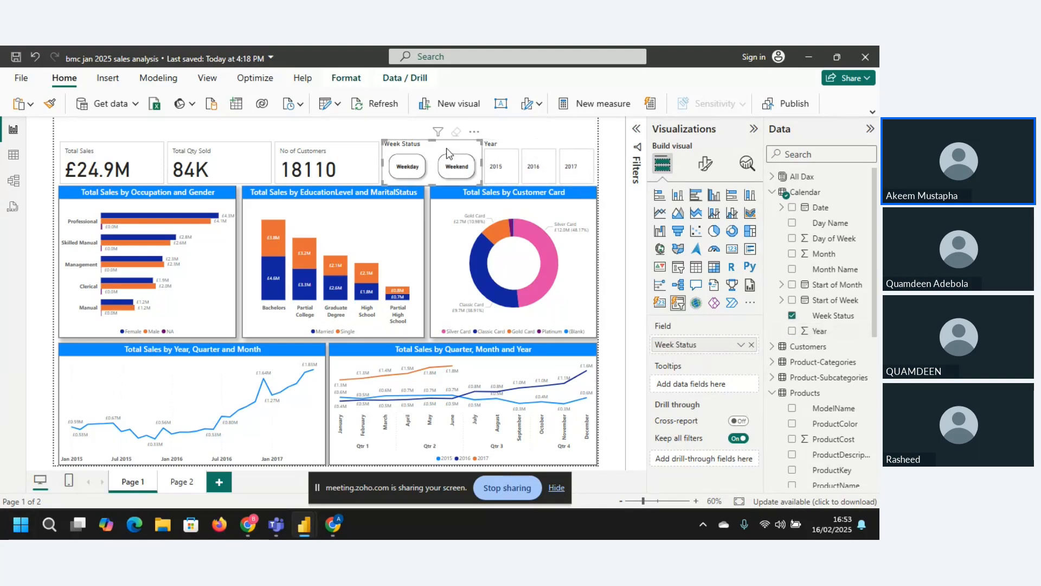
left_click(54, 105)
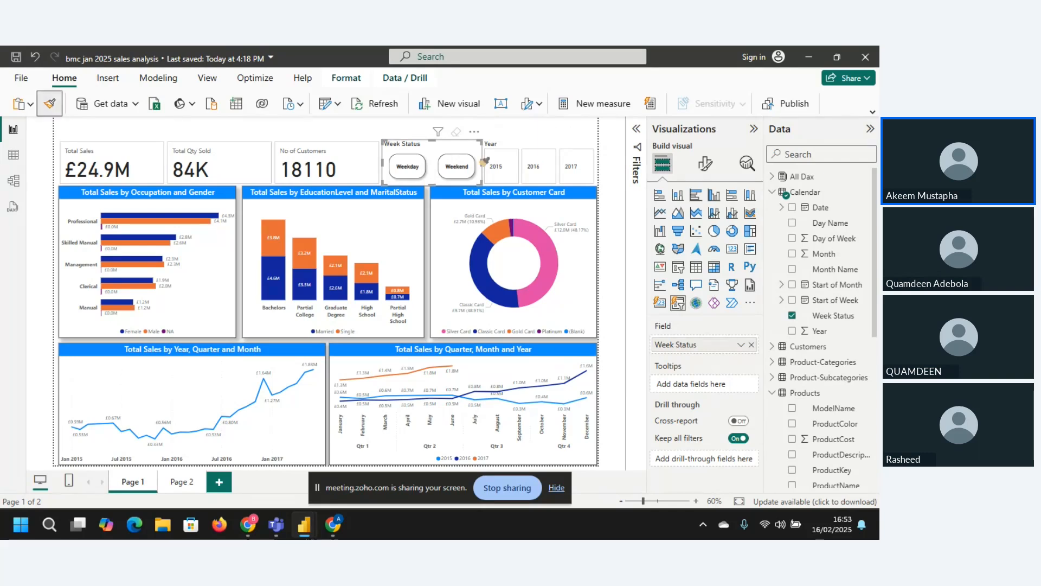
left_click(528, 148)
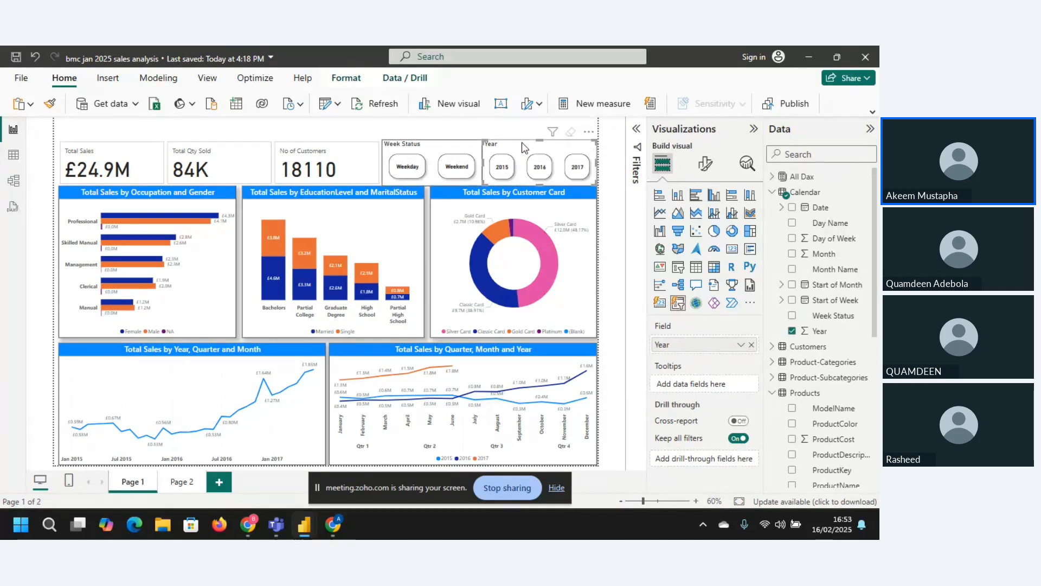
Test the Year slicer with 2015 and 2016, combine 2016 with Weekday, and clear the selections in both slicers
left_click(503, 167)
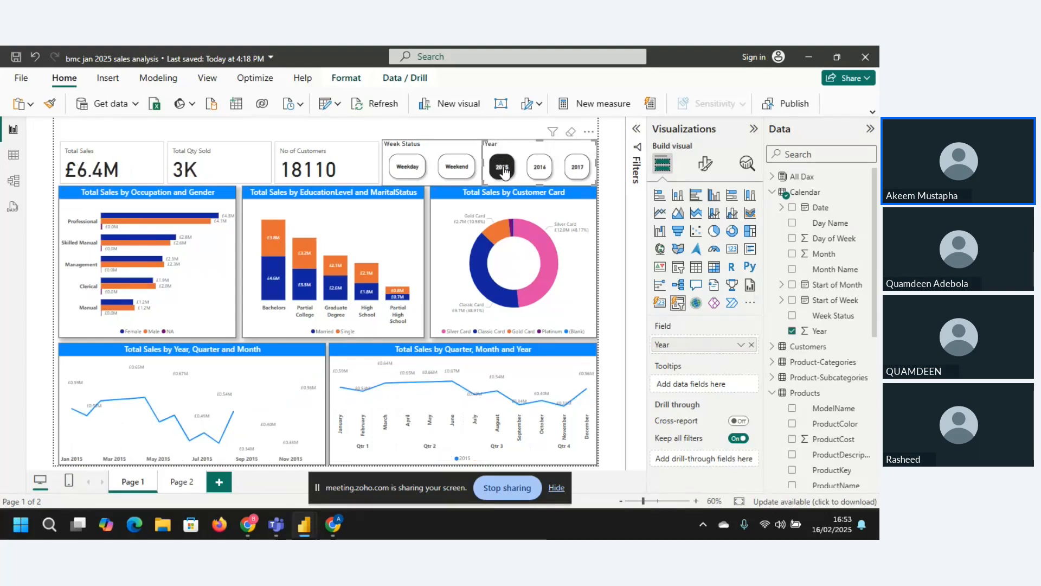
left_click(548, 172)
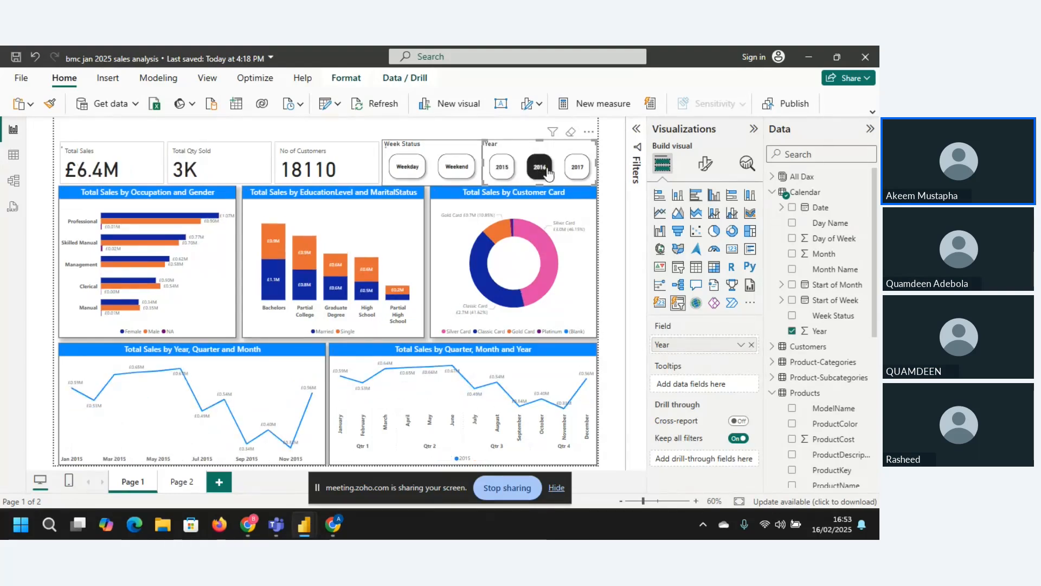
left_click(408, 172)
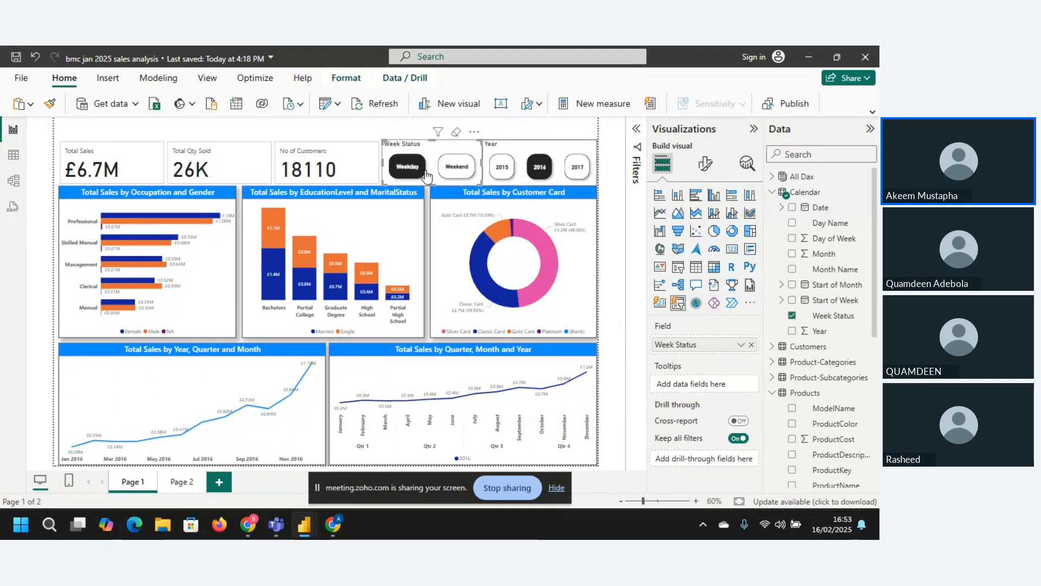
left_click(457, 134)
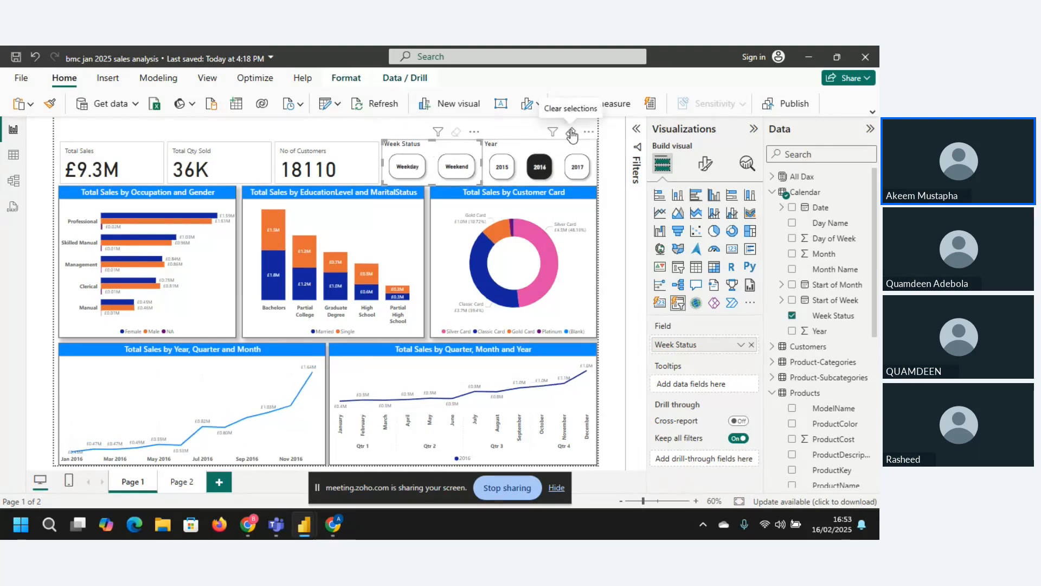
left_click(572, 133)
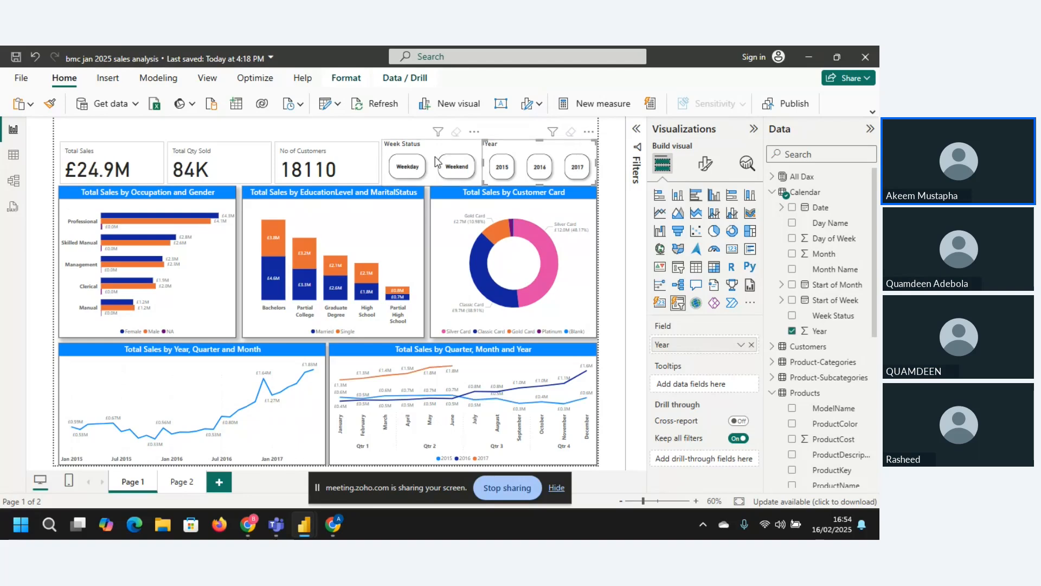
Select 2015 in the Year slicer and turn off Single select in its slicer settings
left_click(589, 132)
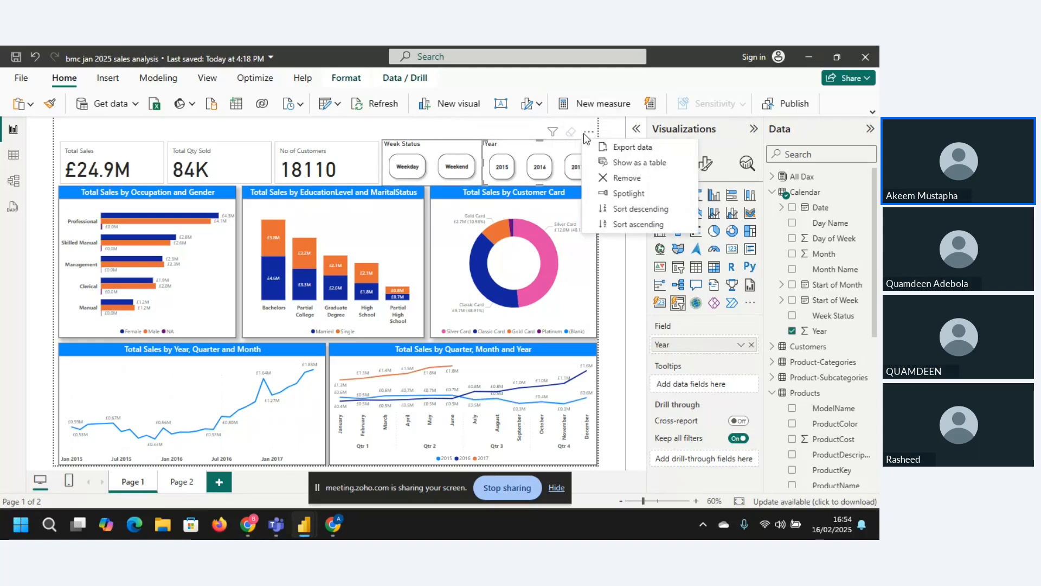
left_click(501, 168)
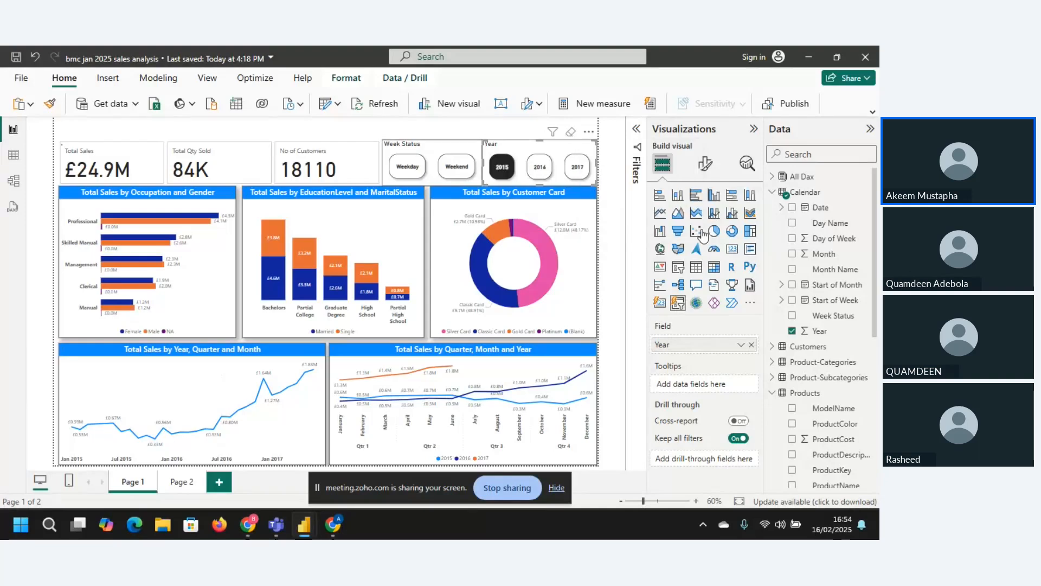
left_click(705, 163)
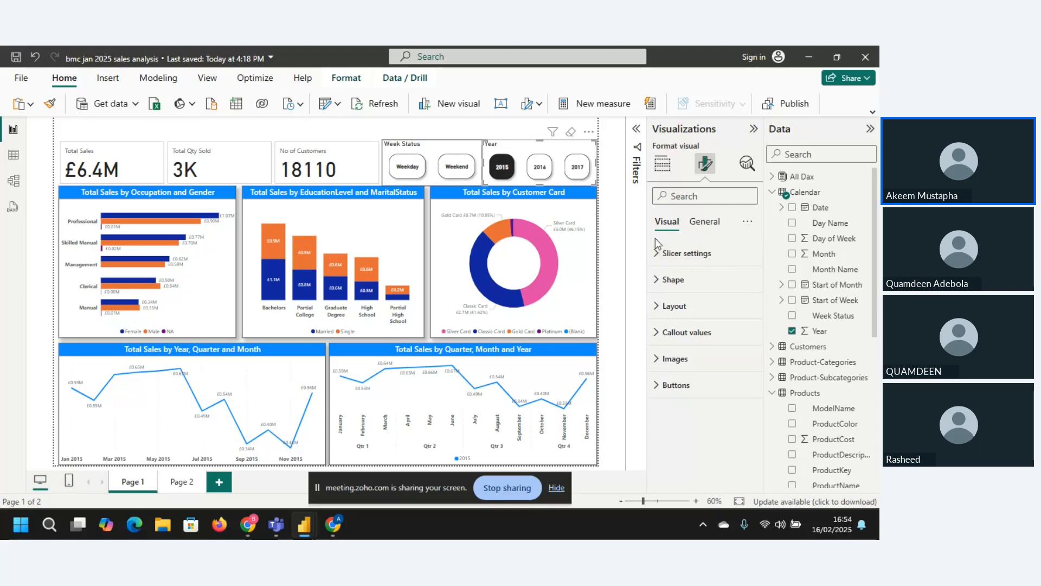
left_click(659, 252)
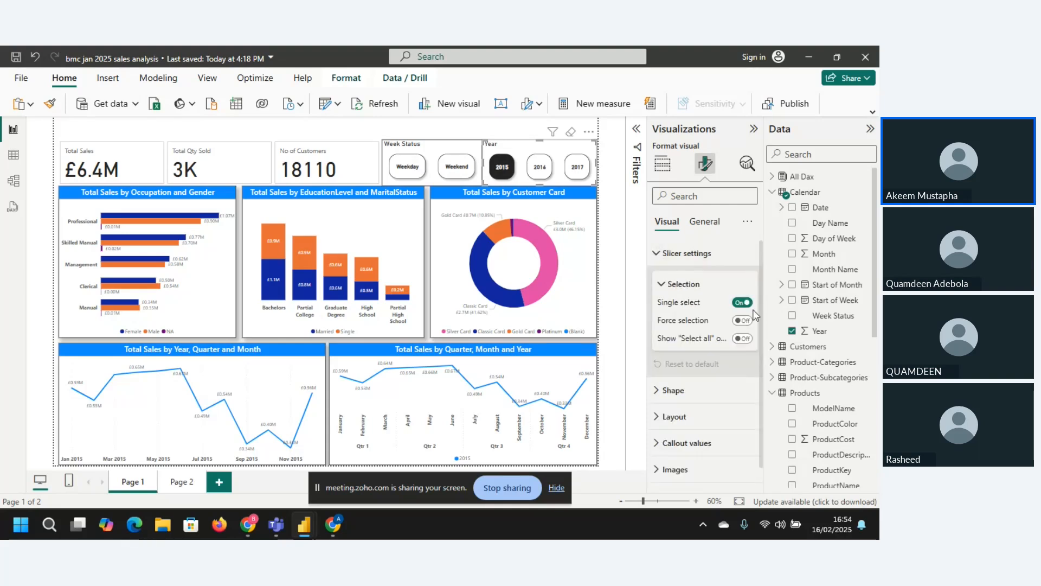
left_click(741, 302)
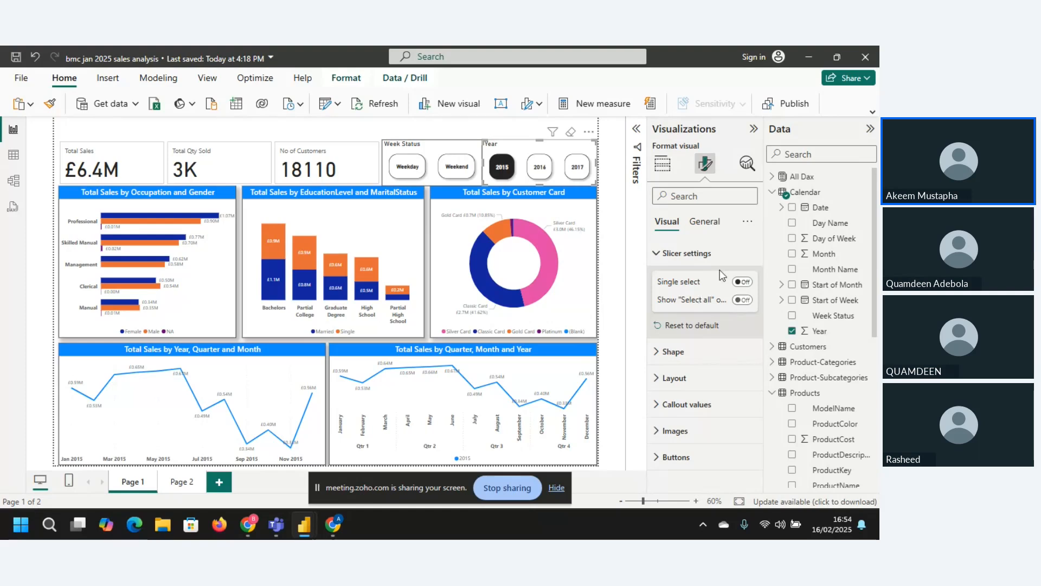
Test multiple selection in the Year slicer by adding 2016 to 2015, and deselect both years
left_click(540, 168)
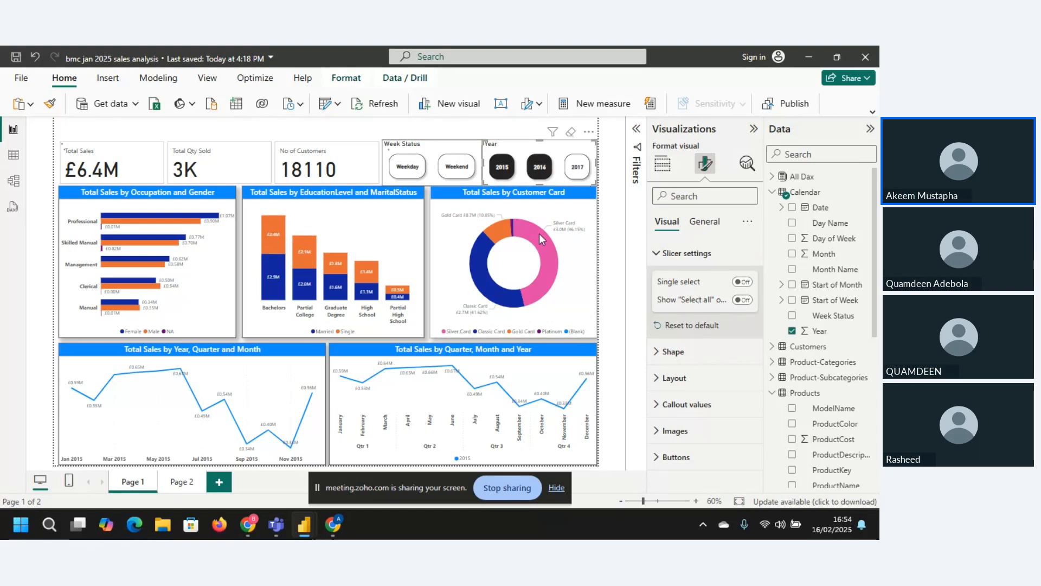
left_click(540, 173)
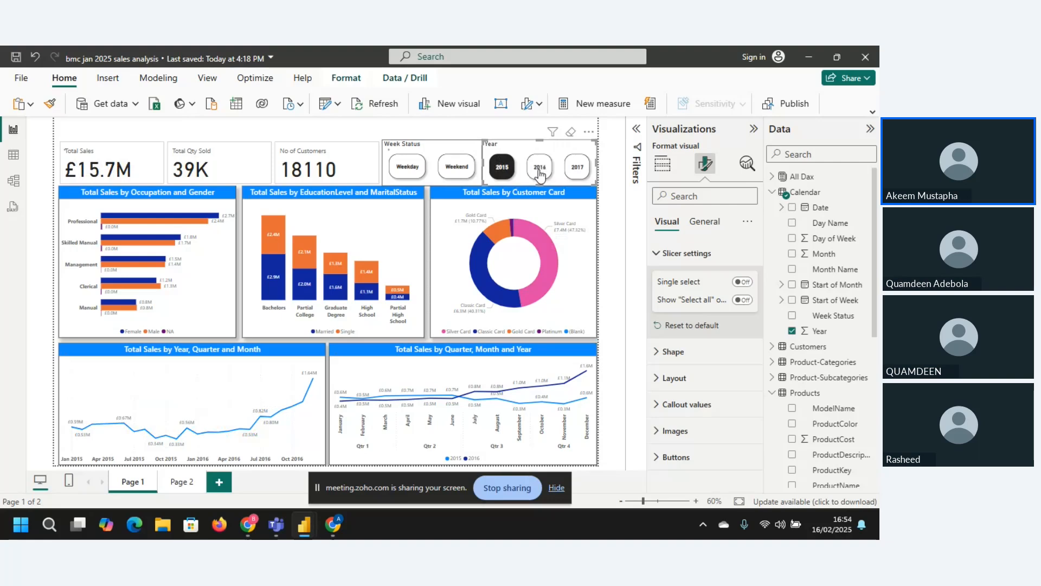
left_click(503, 166)
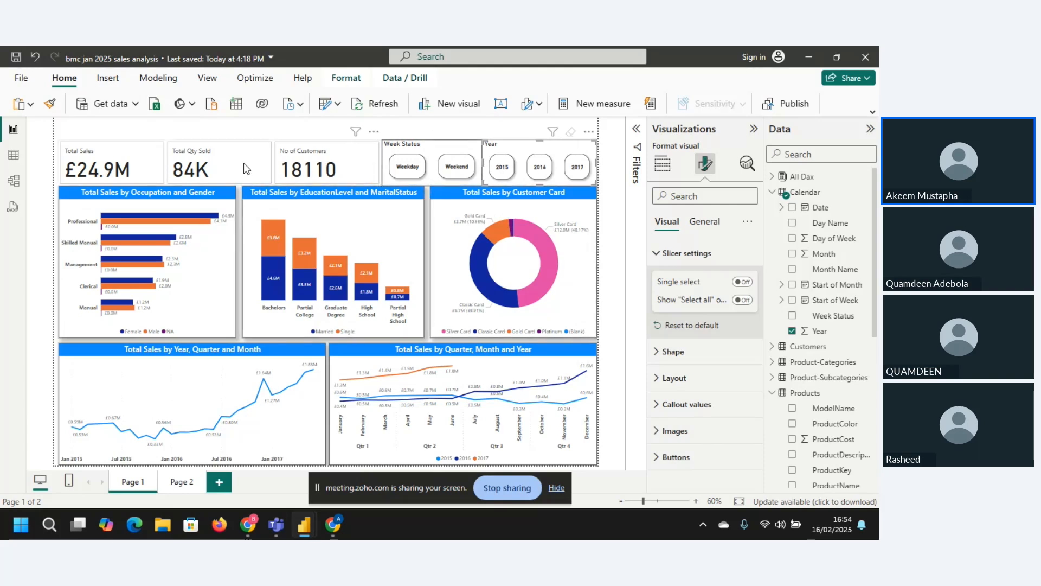
left_click(156, 153)
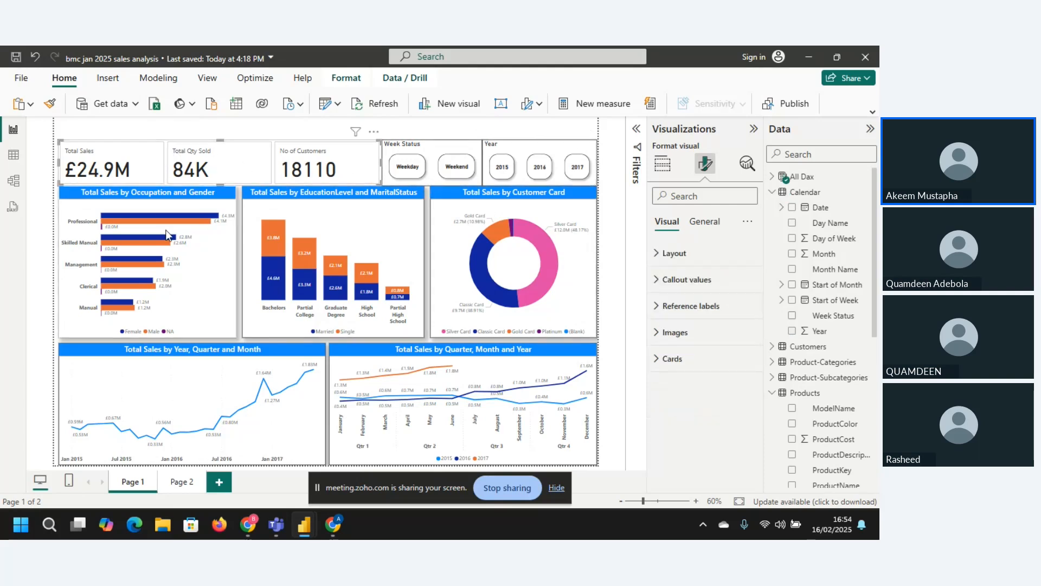
Copy the formatting of the Total Sales by Occupation and Gender chart onto the KPI card visual with Format Painter
left_click(197, 304)
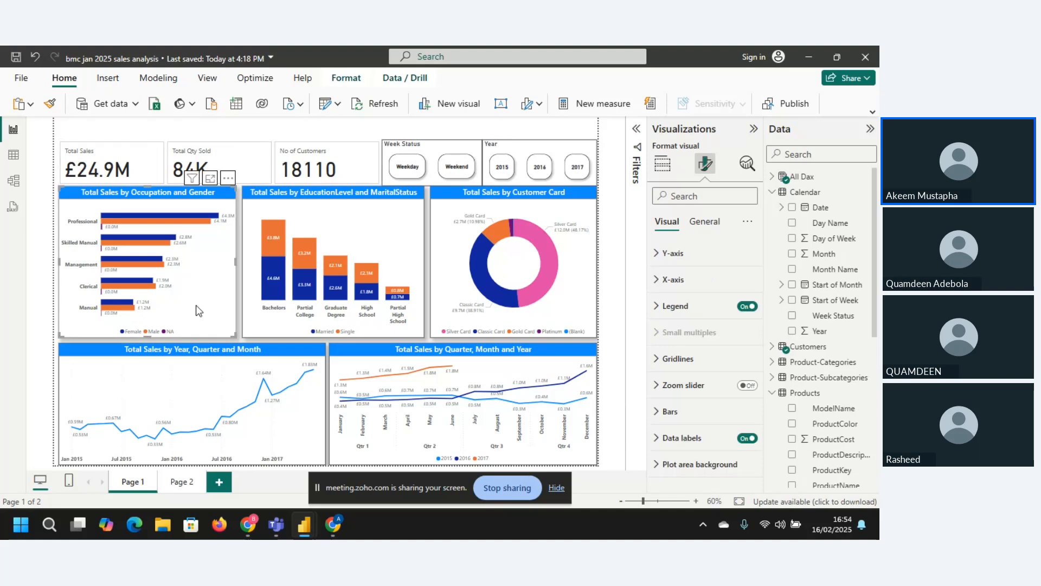
left_click(49, 103)
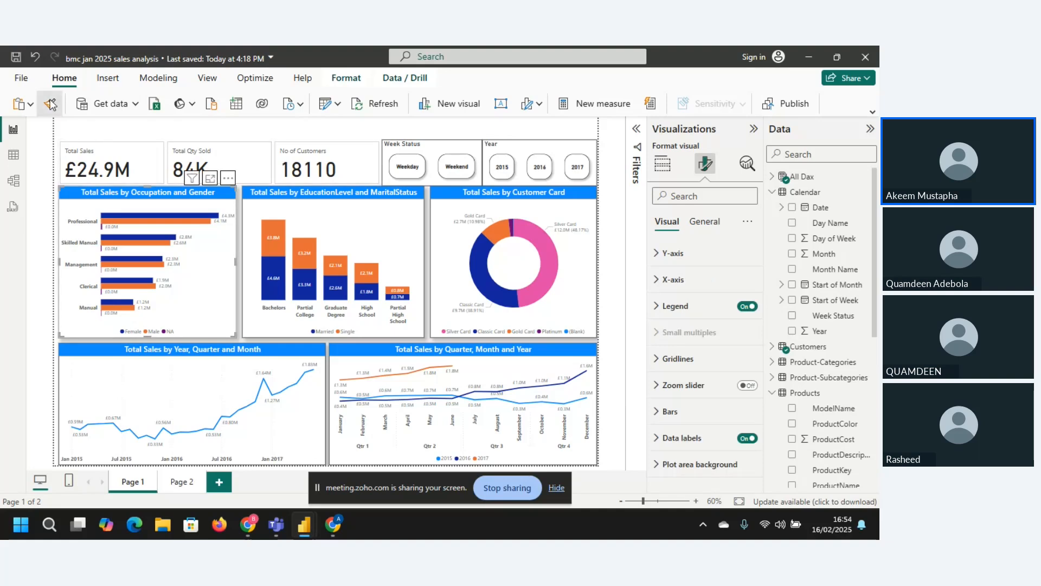
left_click(133, 167)
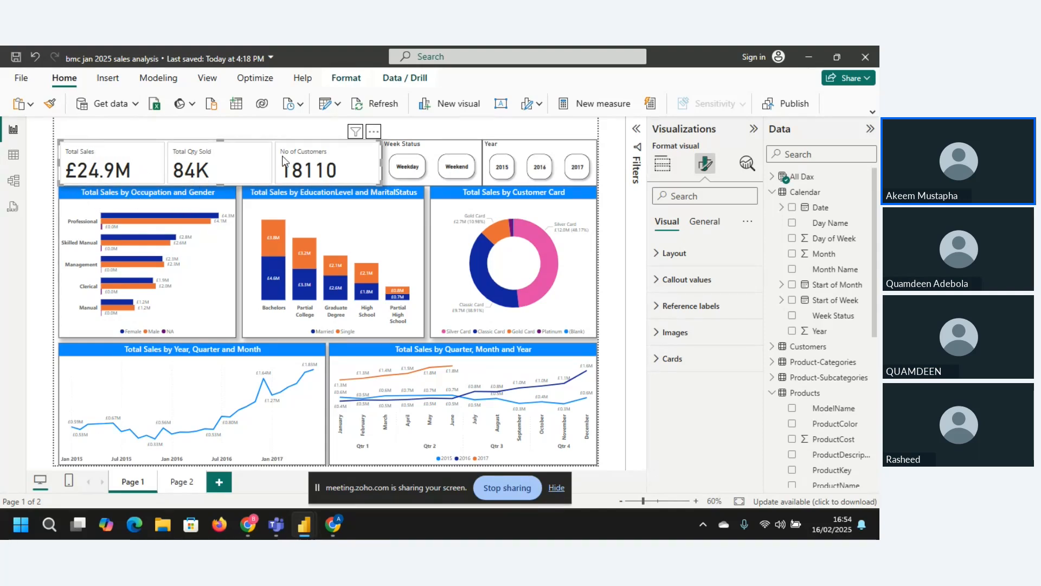
Open the KPI card visual's callout value settings and apply them to all series
mouse_move(223, 179)
left_mouse_down()
mouse_move(223, 164)
mouse_move(223, 178)
left_mouse_up()
left_click(222, 180)
left_click(704, 222)
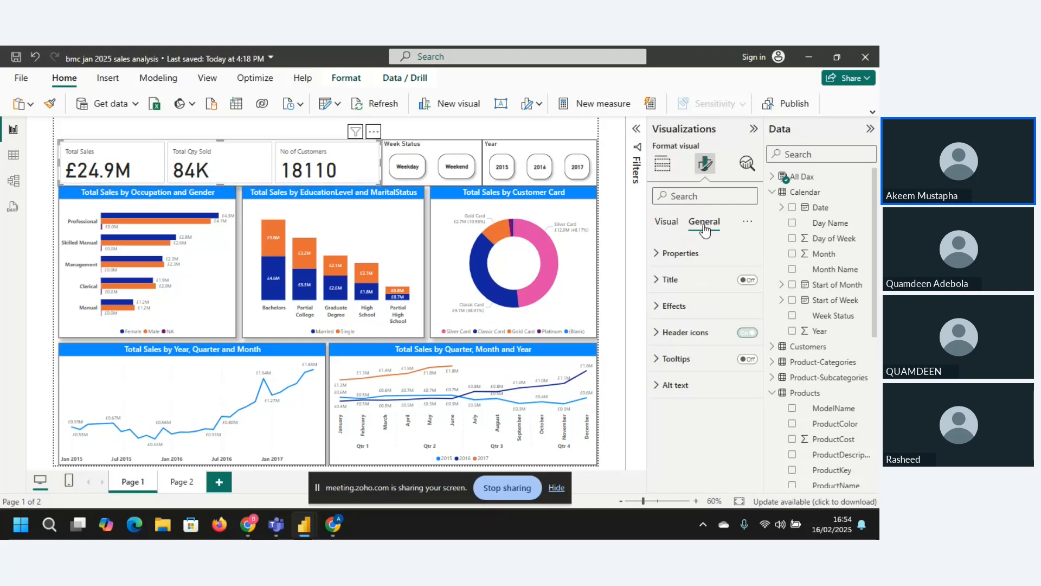
left_click(663, 223)
left_click(658, 255)
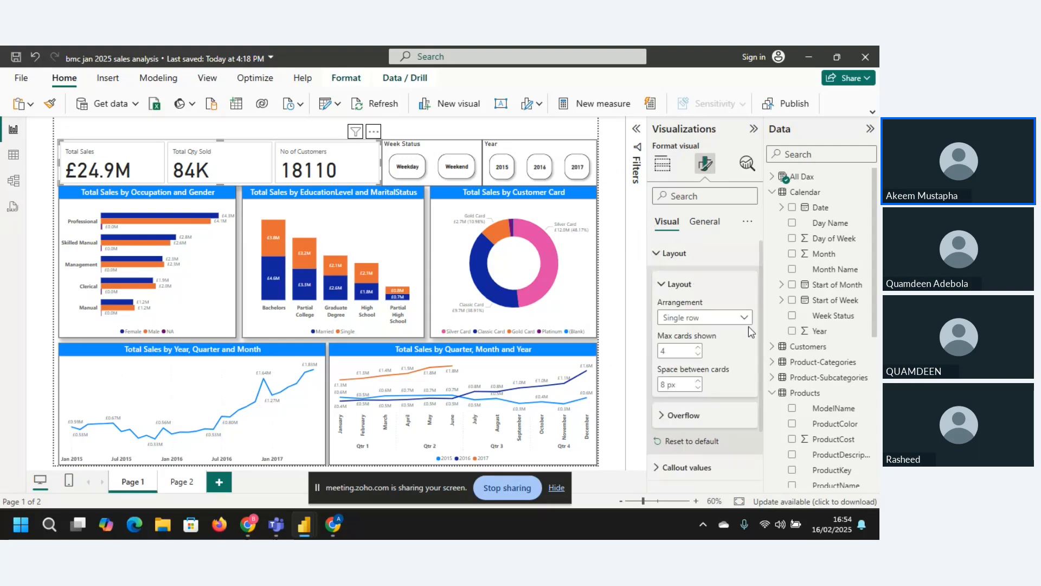
left_click_drag(763, 288, 757, 352)
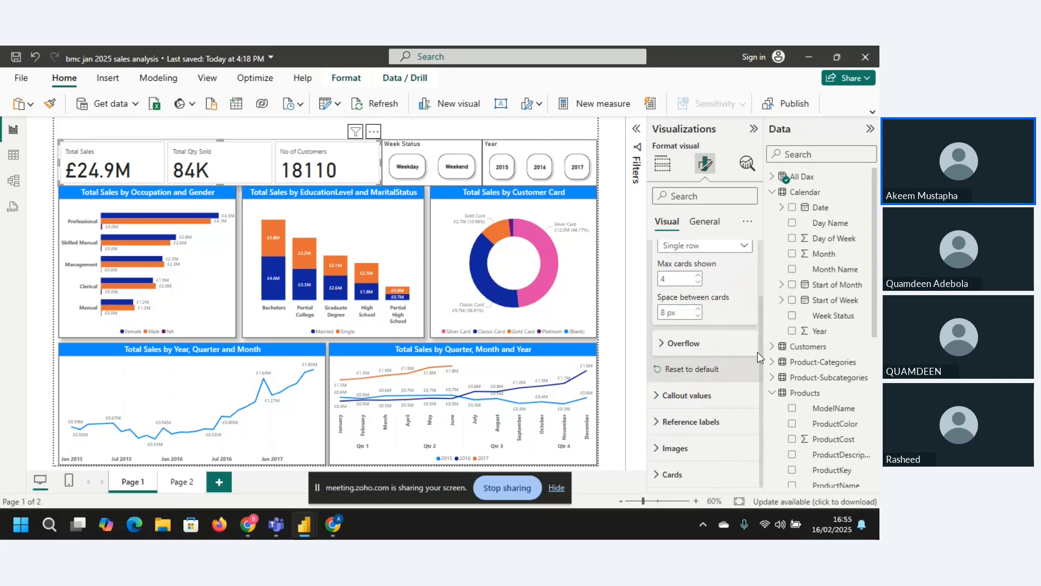
left_click(661, 396)
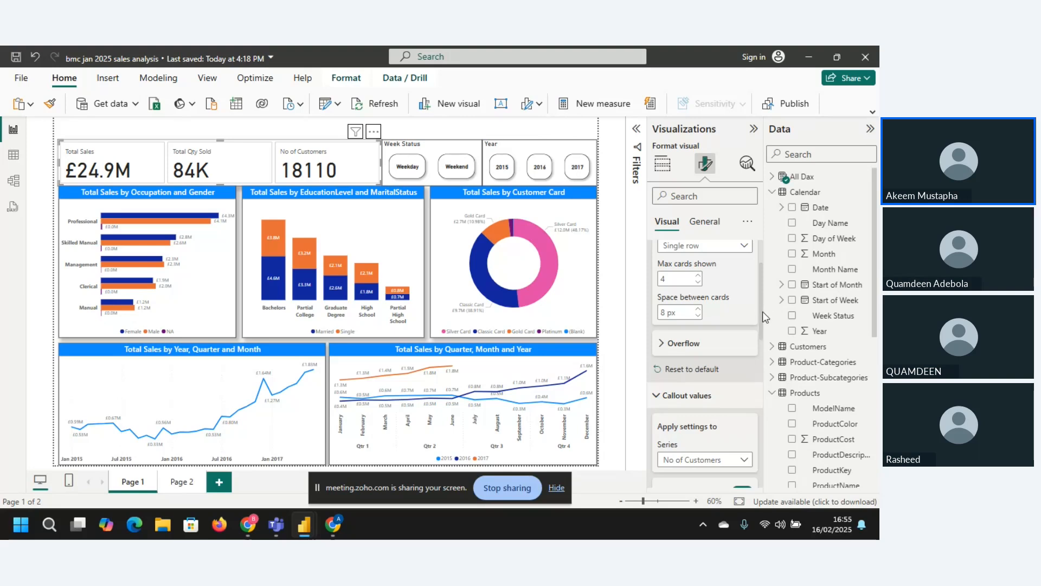
left_click_drag(763, 311, 761, 347)
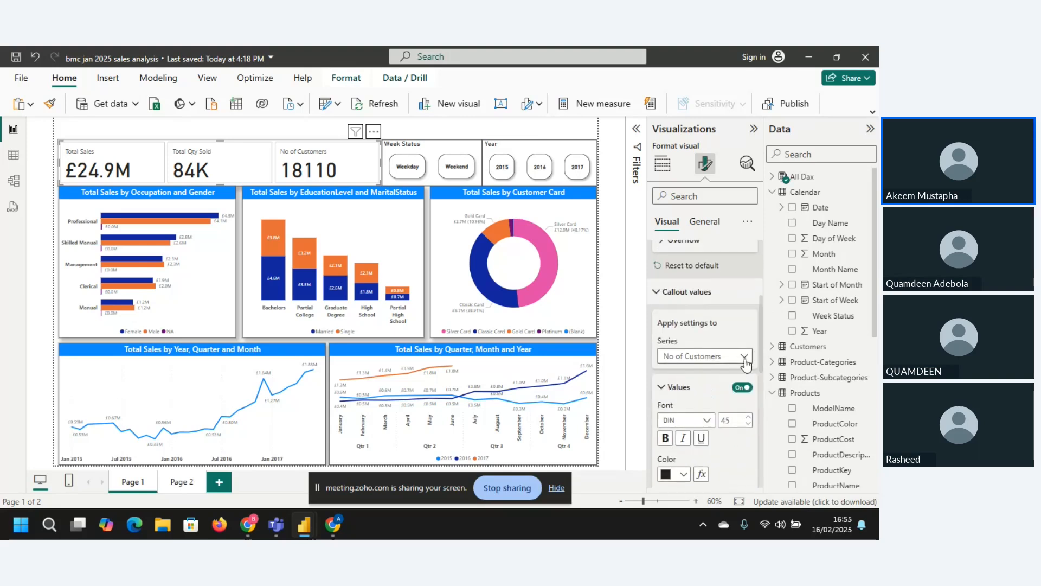
left_click(745, 360)
left_click(742, 371)
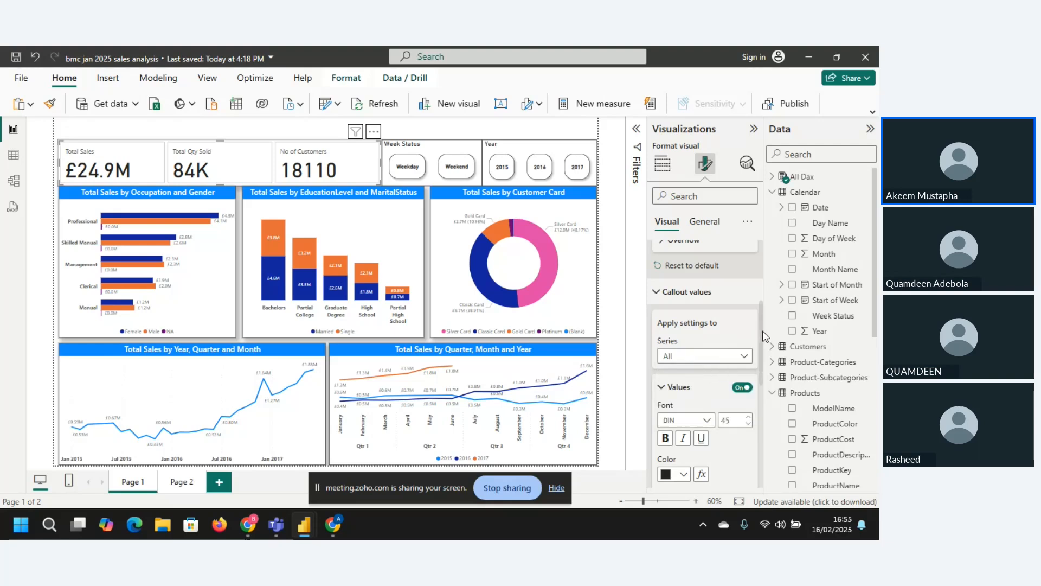
Make the callout values of all cards bold and centered, and set their font to Segoe UI Semibold
left_click_drag(762, 328, 763, 363)
left_click(667, 331)
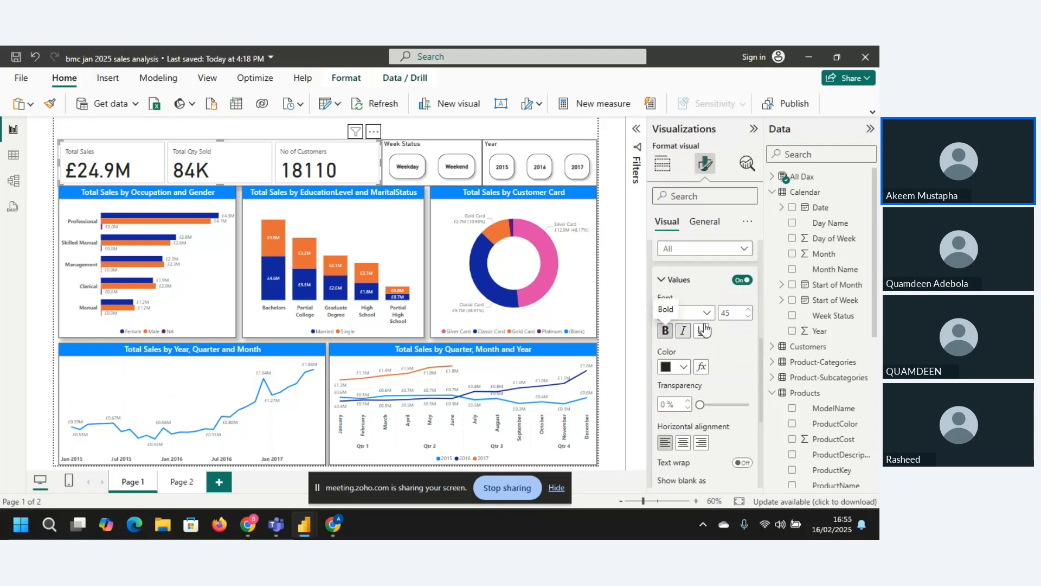
left_click(684, 443)
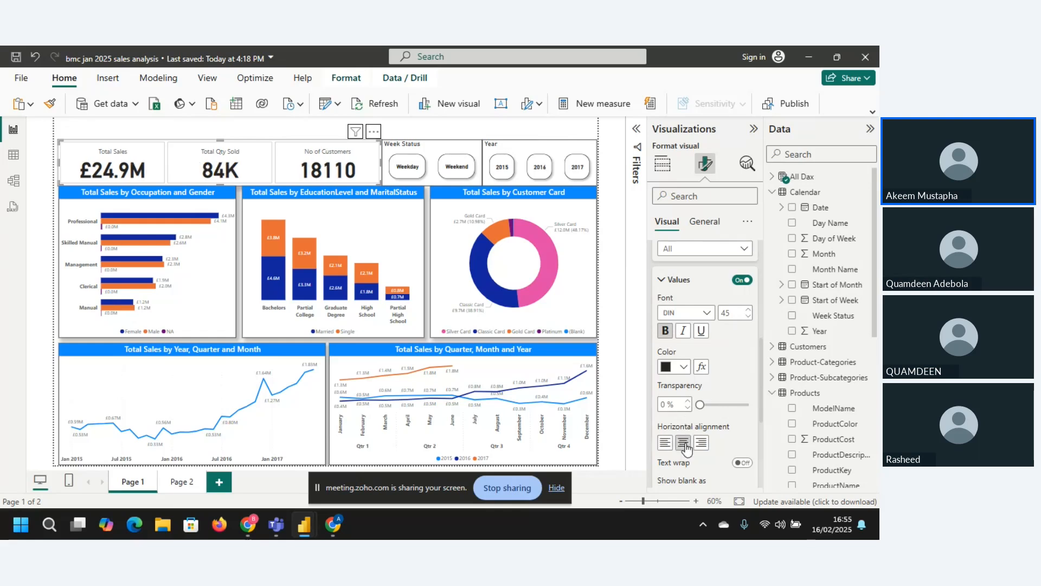
left_click(707, 315)
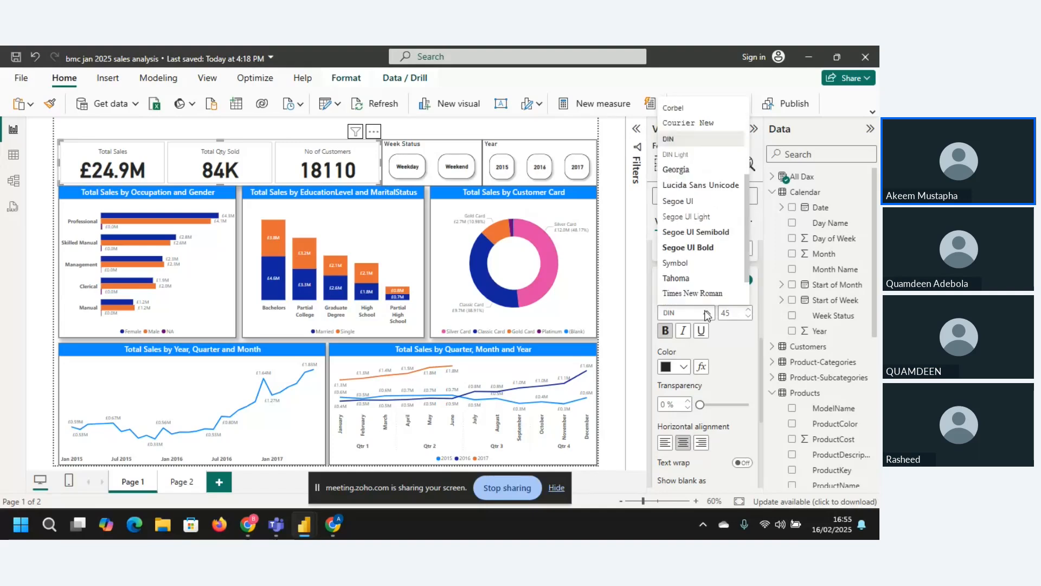
left_click(698, 232)
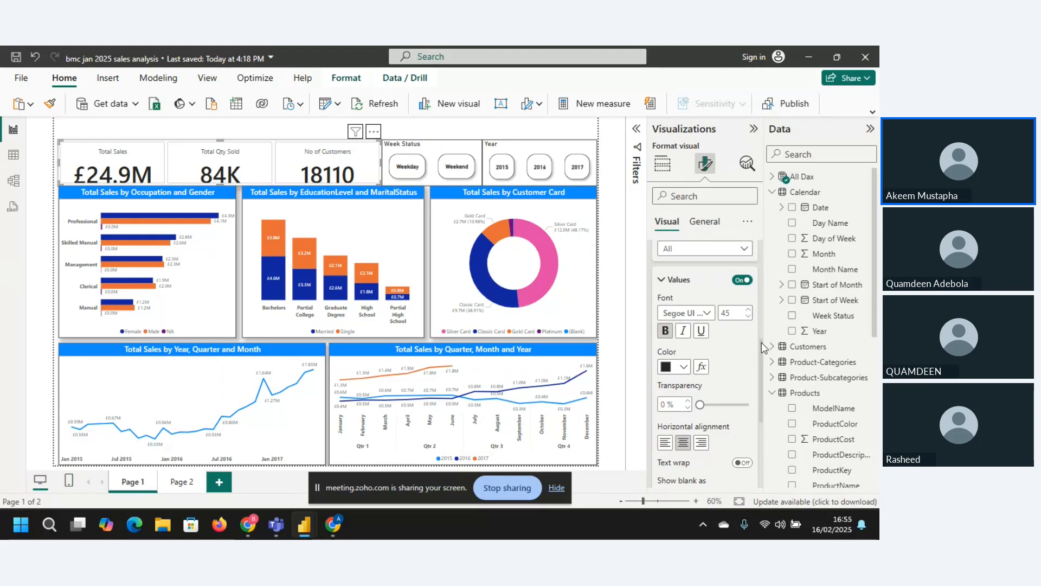
Set the font size of the card labels to 11 and make them bold
left_click_drag(763, 346, 763, 407)
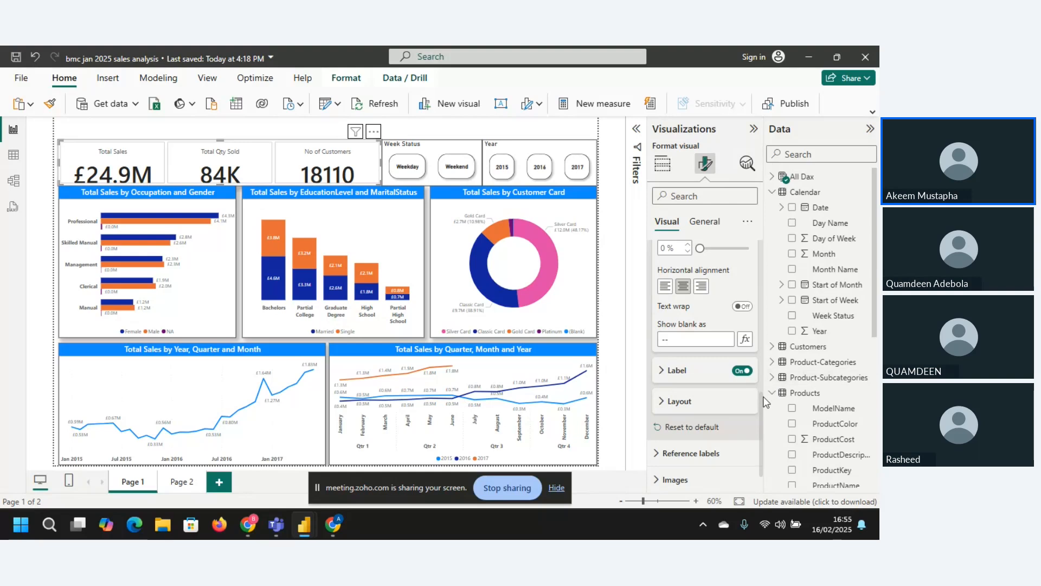
left_click_drag(763, 405, 763, 406)
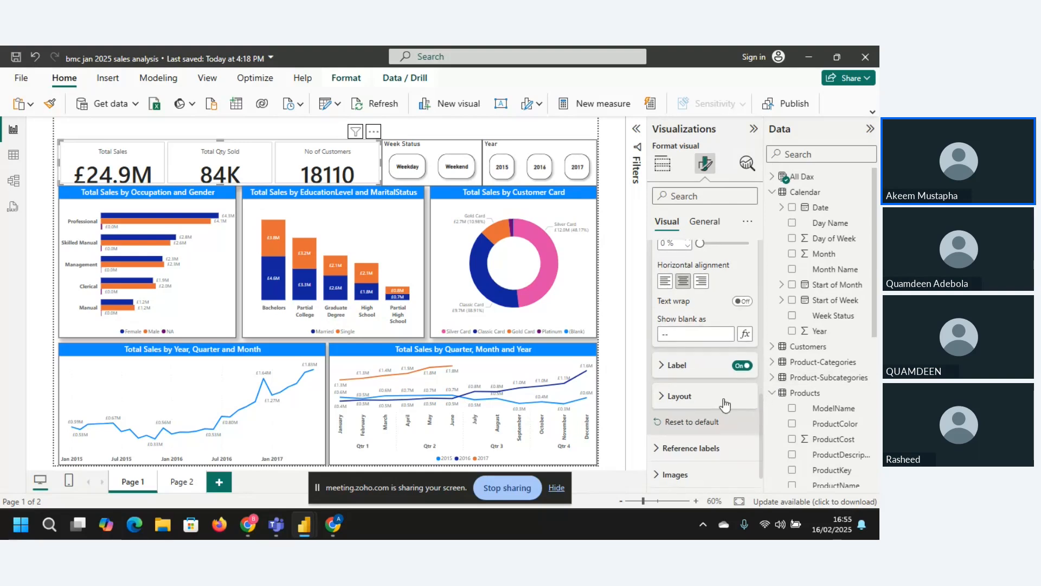
left_click(659, 365)
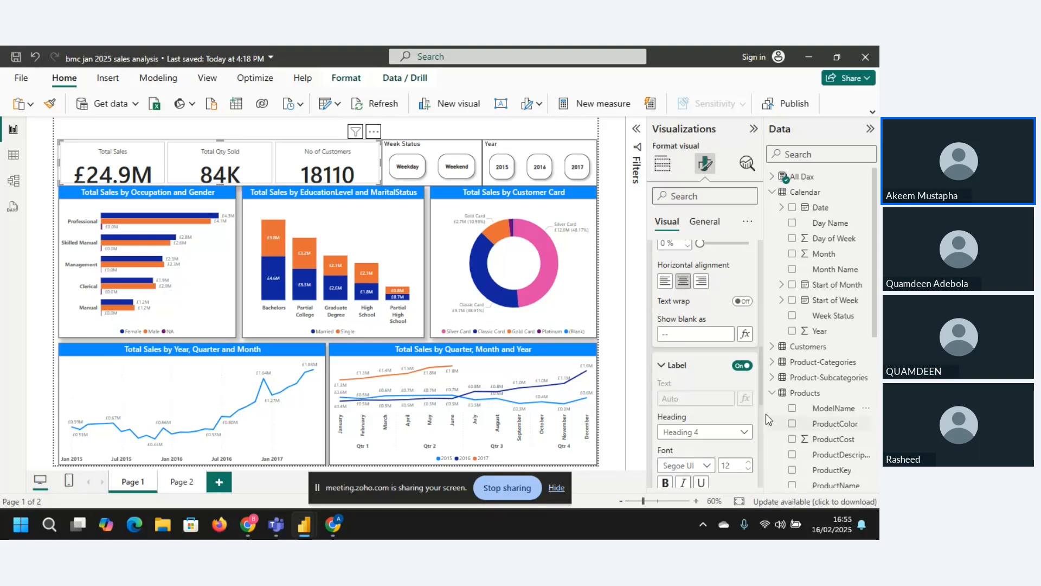
left_click_drag(760, 392, 762, 421)
left_click(748, 348)
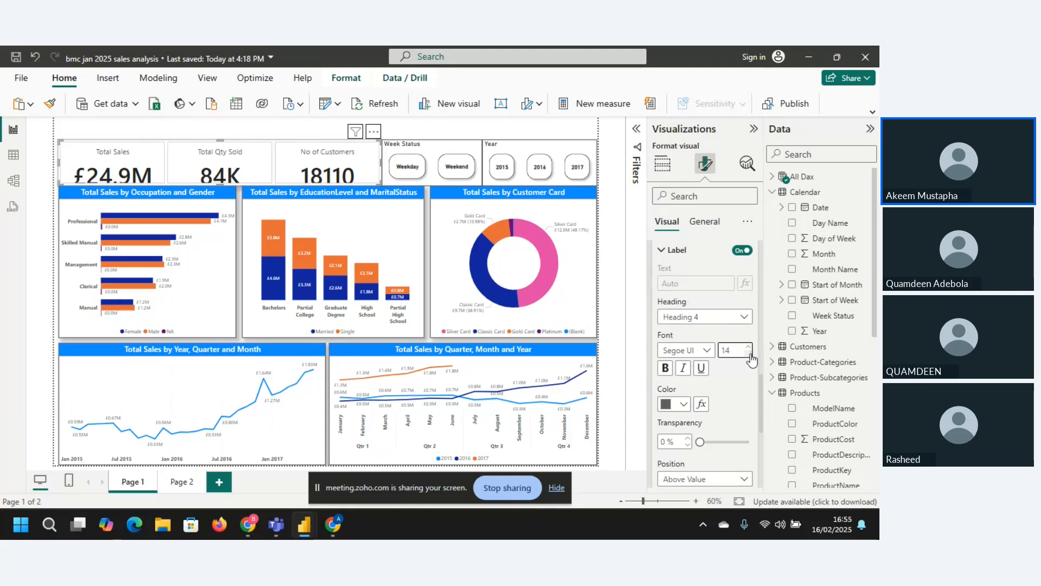
left_click(749, 355)
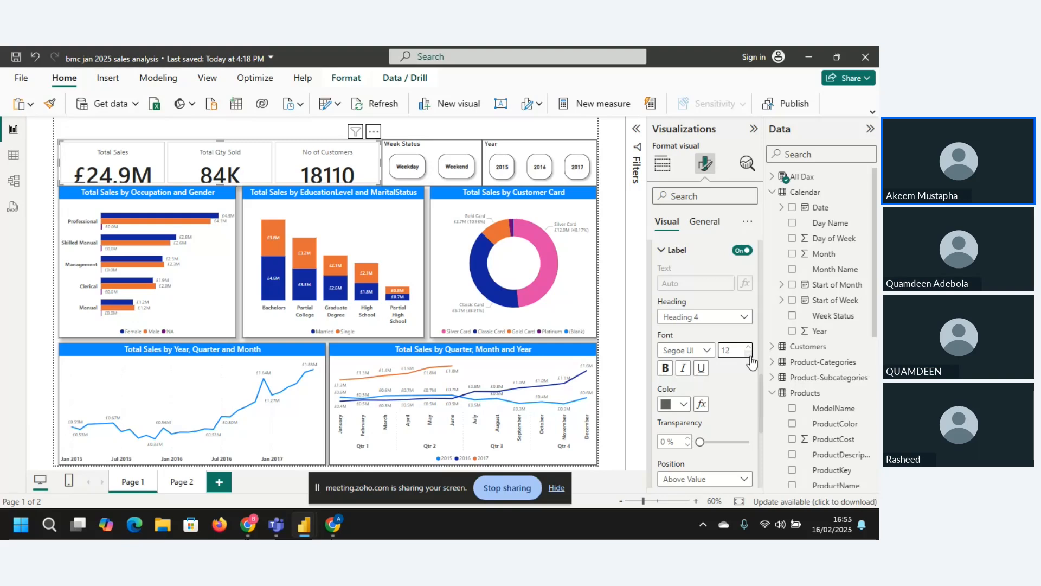
left_click(749, 354)
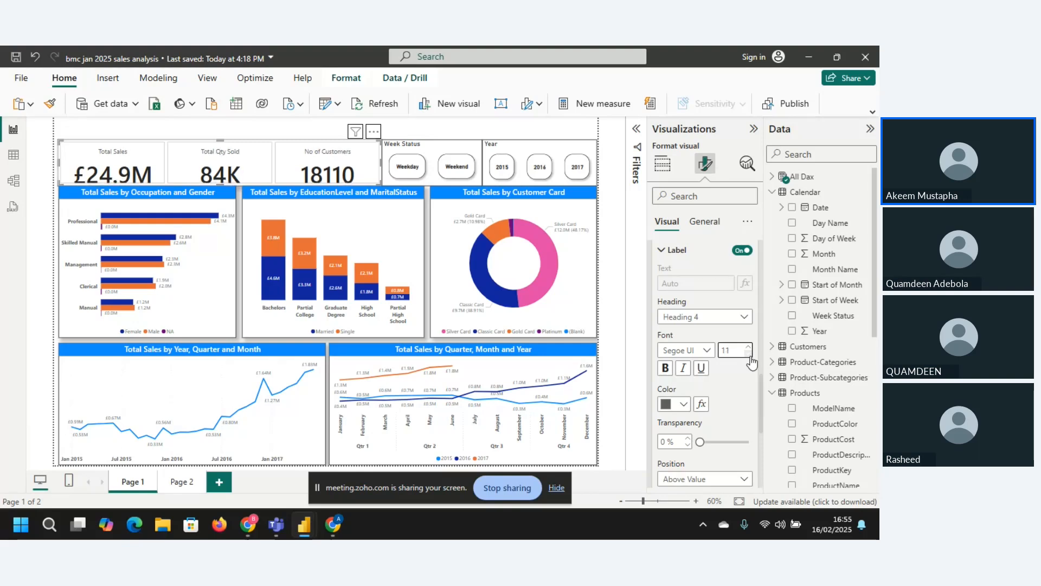
left_click(667, 371)
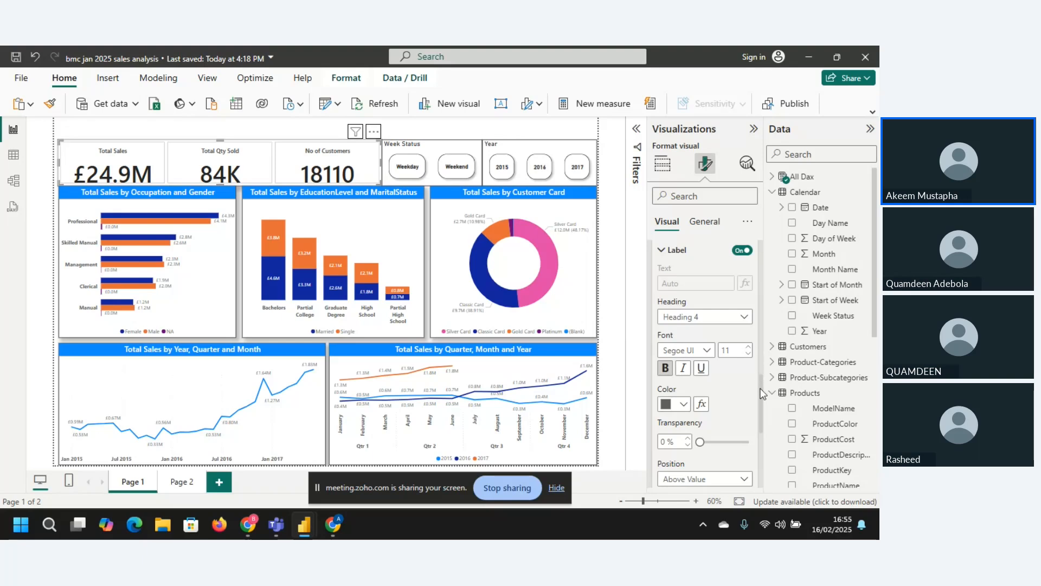
Try the Below Value position for the card labels and switch them back to Above Value
left_click_drag(760, 388, 763, 450)
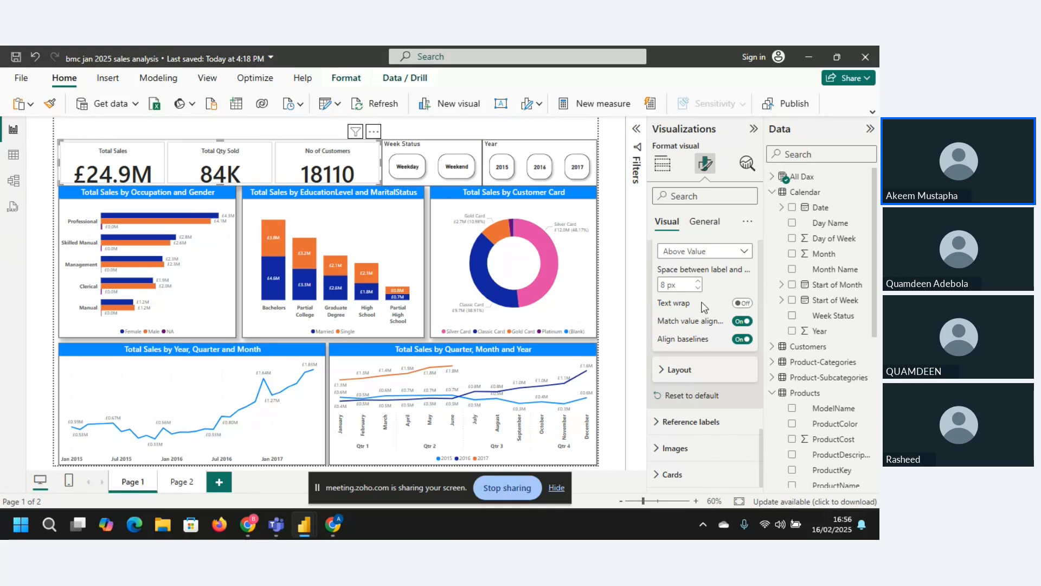
left_click(705, 252)
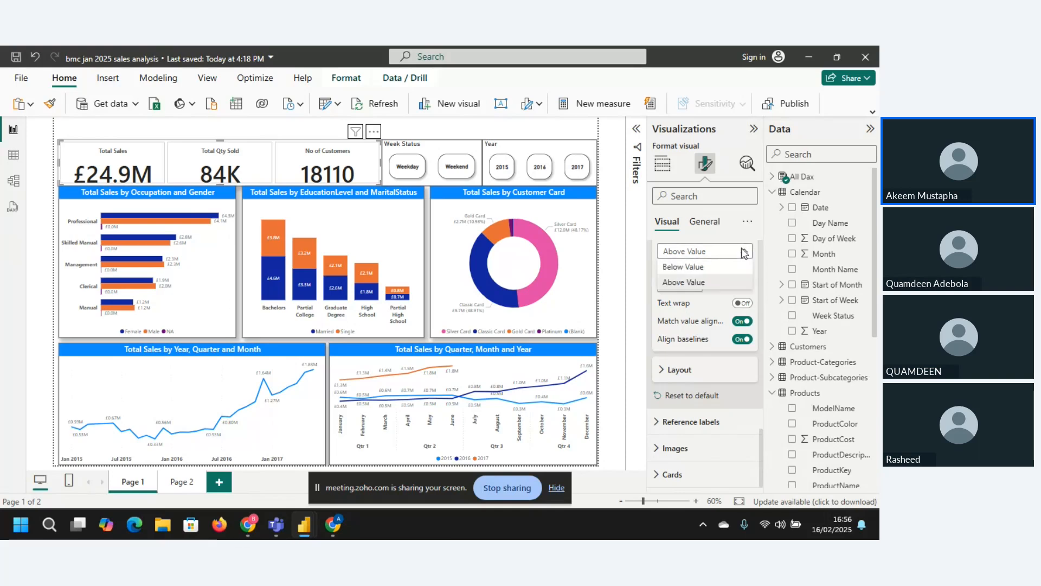
left_click(695, 267)
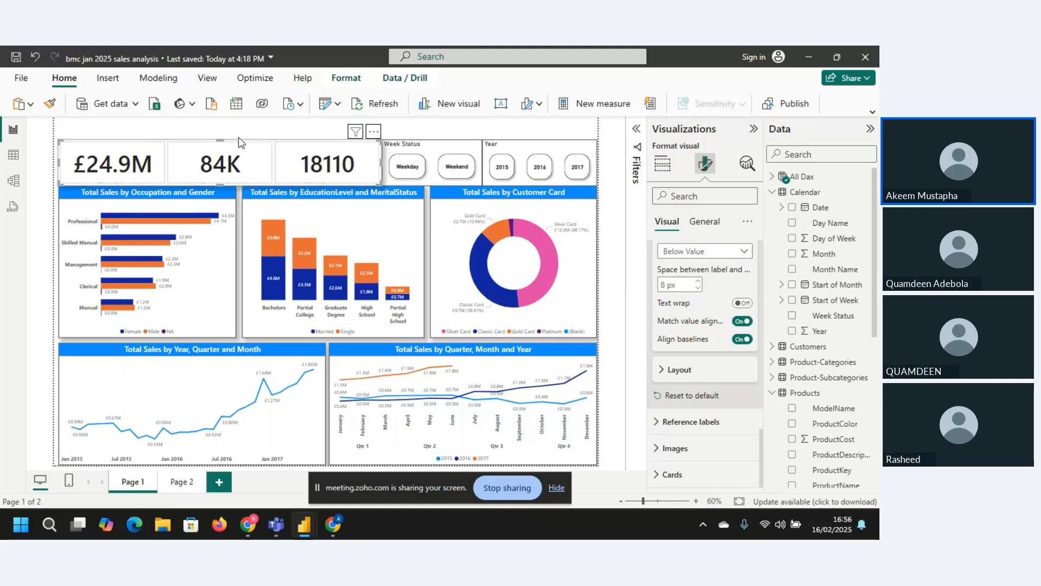
left_click(738, 262)
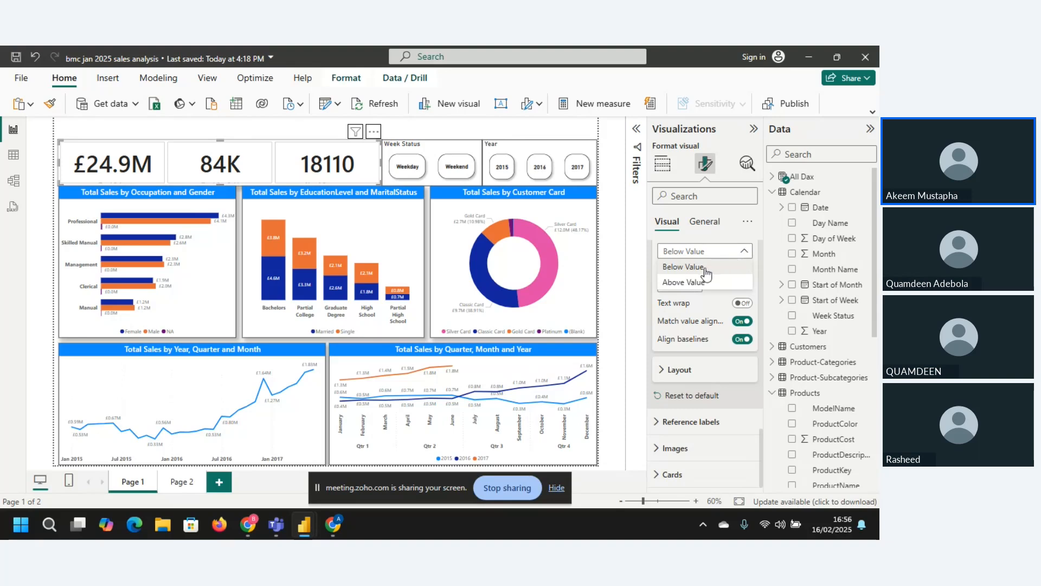
left_click(705, 283)
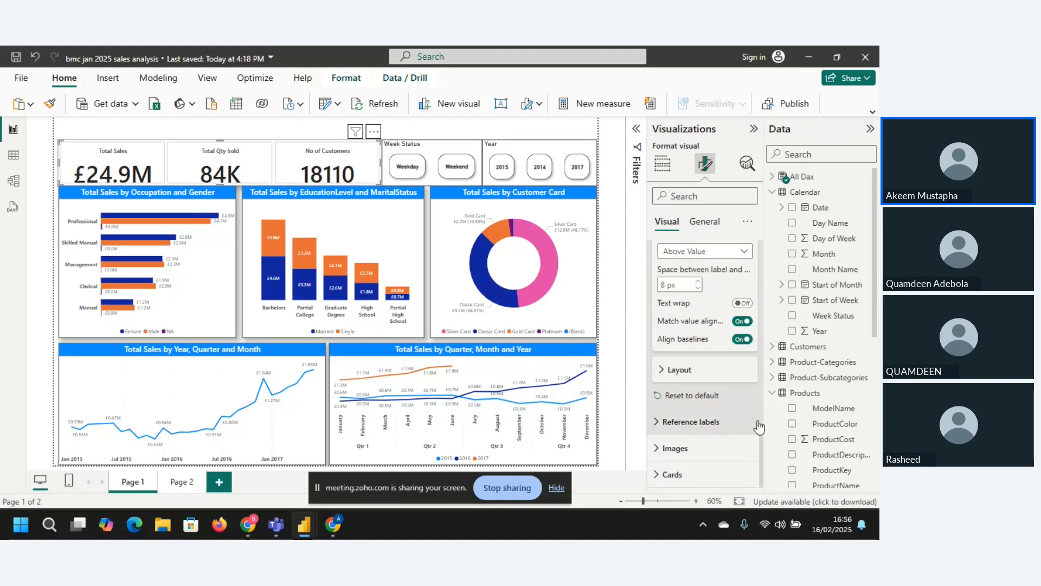
Change the shape of all cards to Snipped tab, both top
left_click(656, 478)
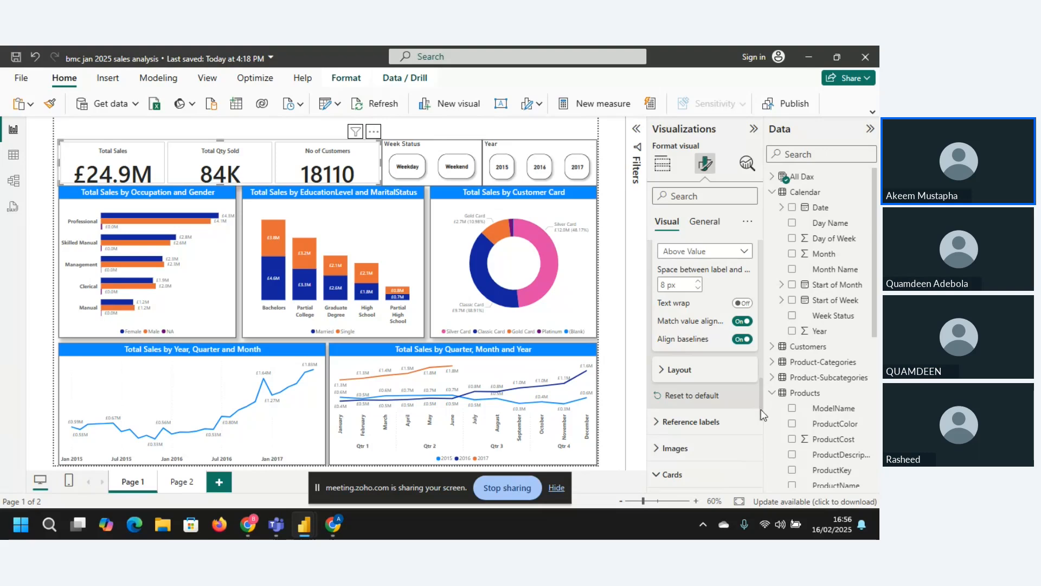
left_click_drag(762, 415, 764, 452)
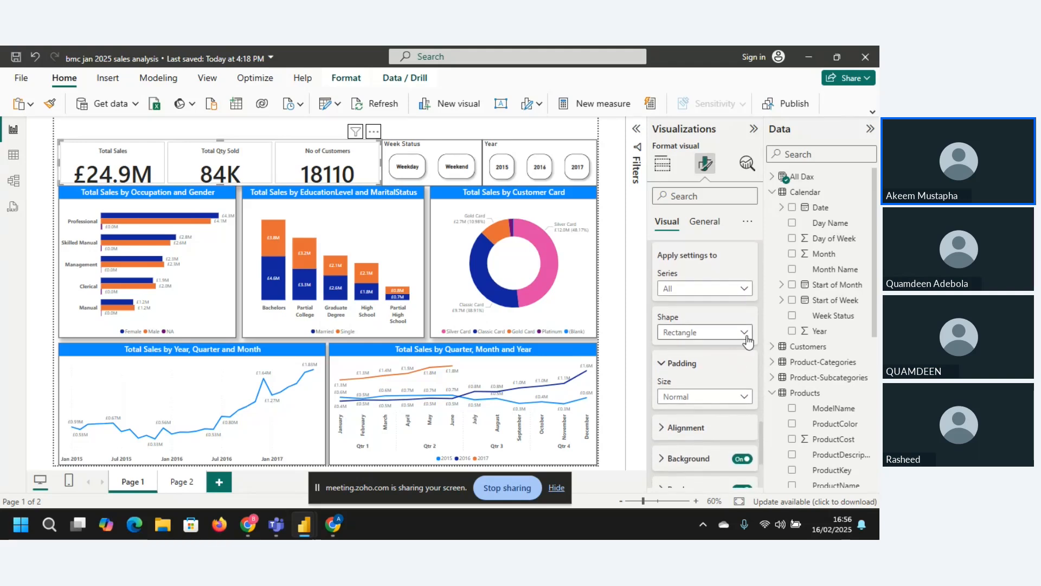
left_click(745, 333)
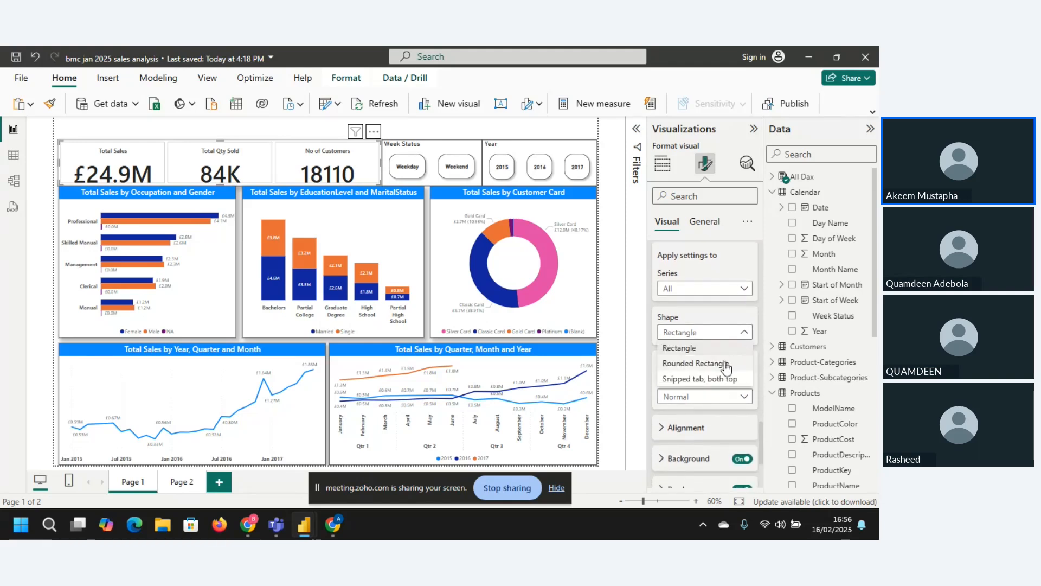
left_click(716, 382)
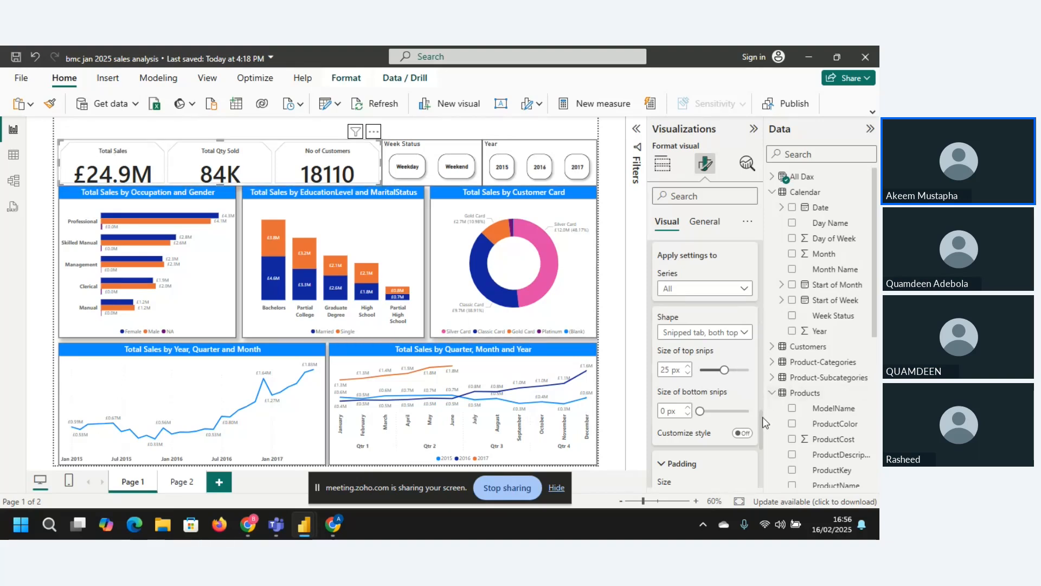
Set the cards' padding size to Narrow and turn on their shadow
left_click_drag(763, 417, 764, 444)
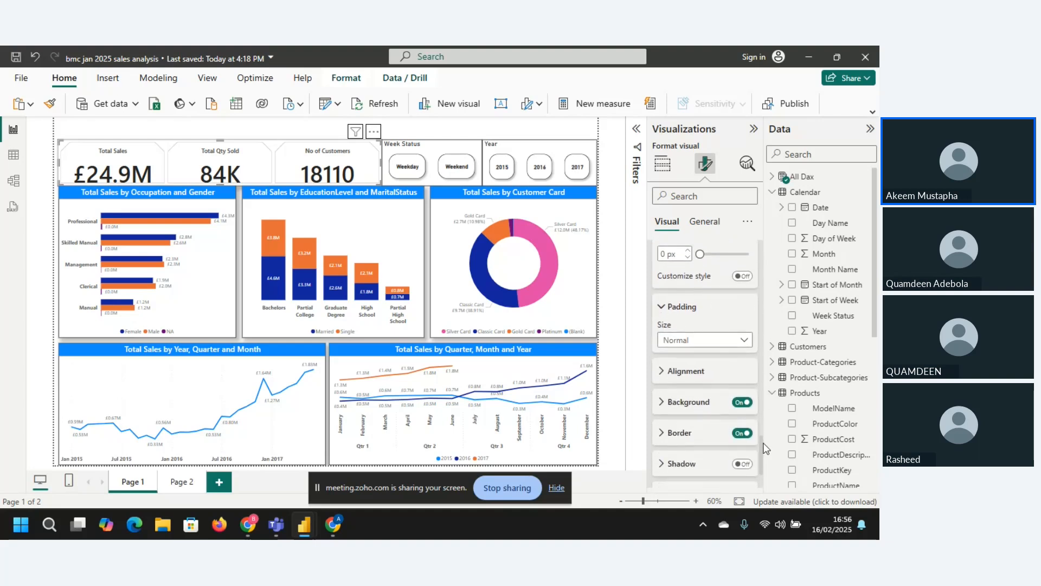
left_click(744, 340)
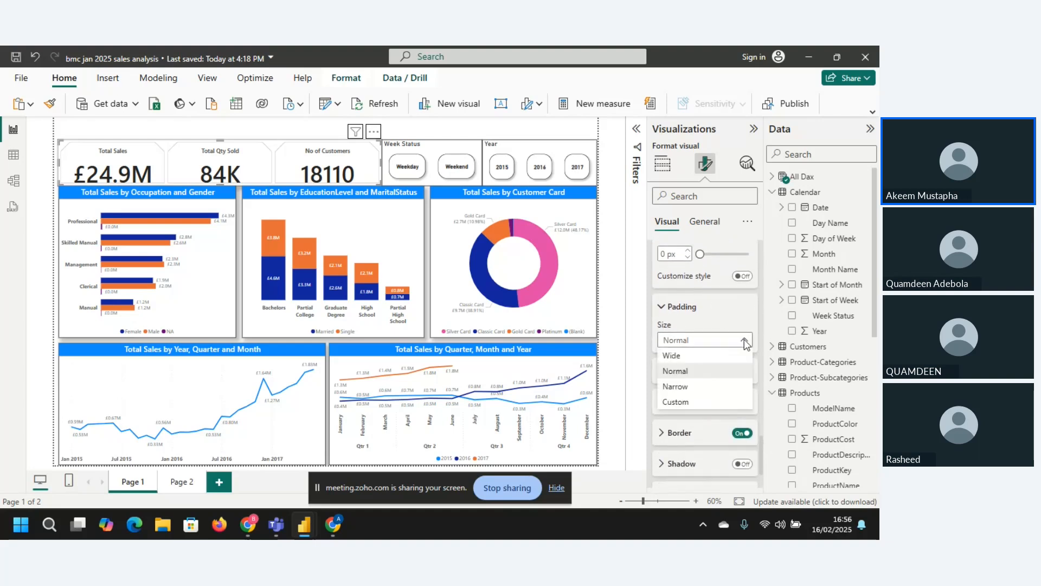
left_click(693, 386)
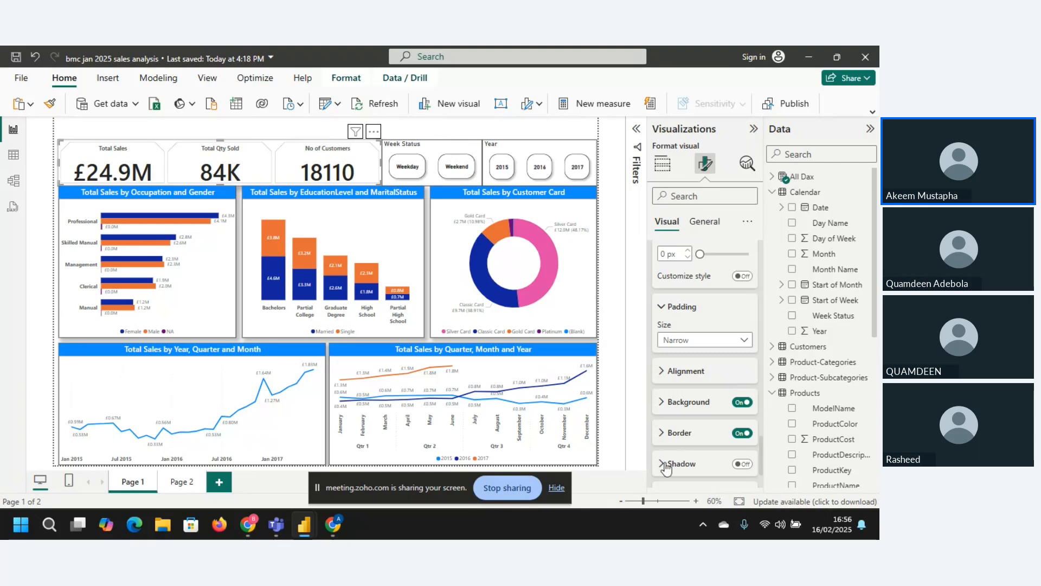
left_click(745, 464)
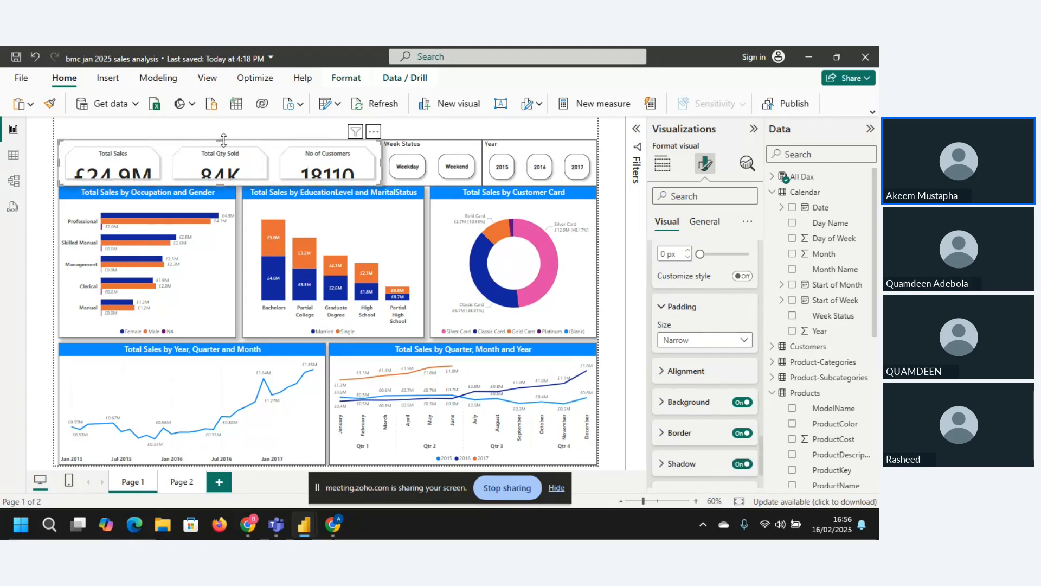
Try making the KPI card visual slightly taller from its upper edge and restore its height
left_click_drag(219, 140, 221, 137)
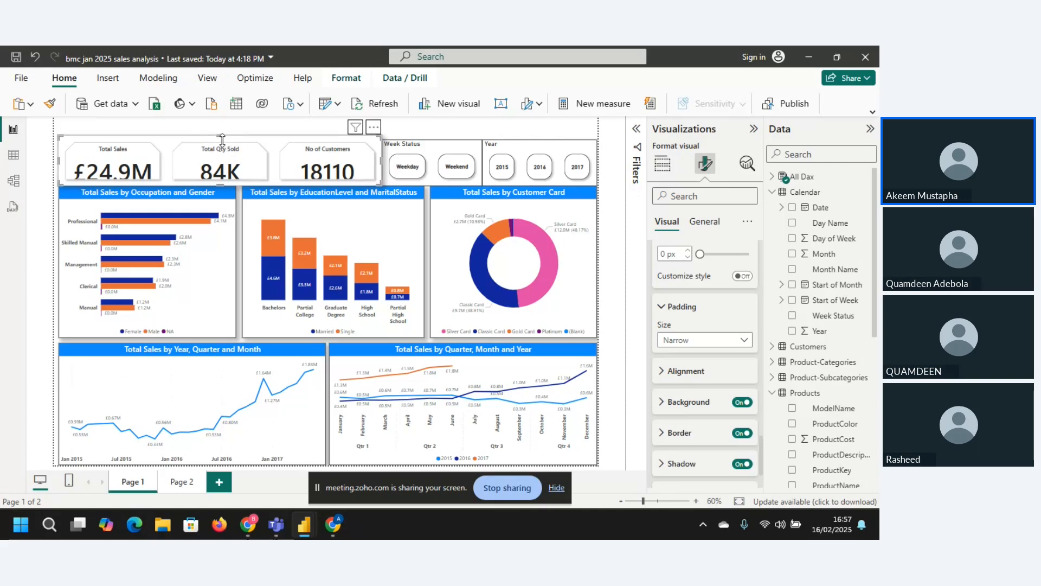
left_click_drag(221, 142, 222, 146)
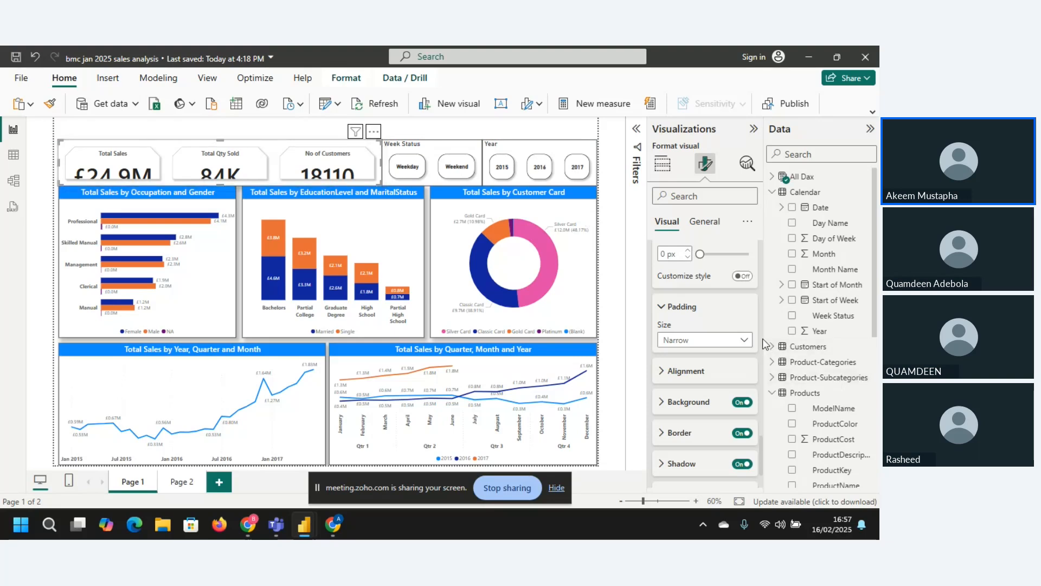
Reduce the font size of the callout values on all KPI cards to 33
scroll(762, 334, "down", 5)
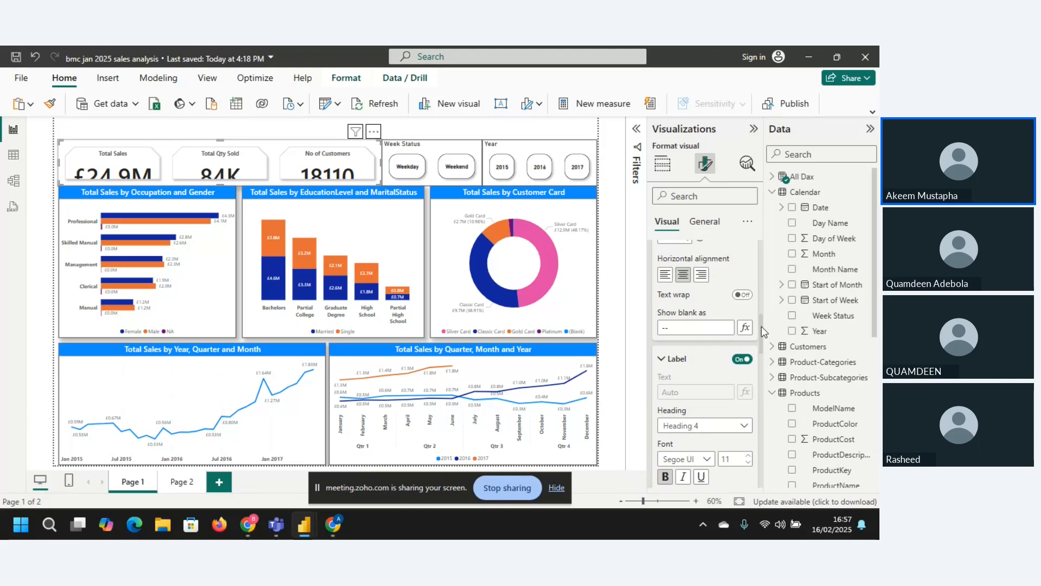
left_click_drag(761, 327, 761, 298)
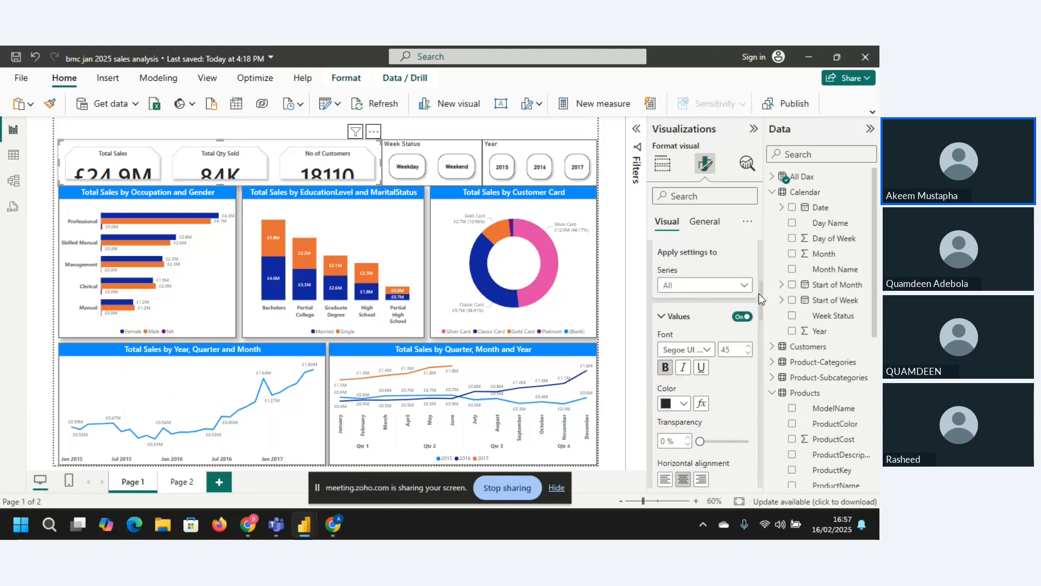
double_click(748, 354)
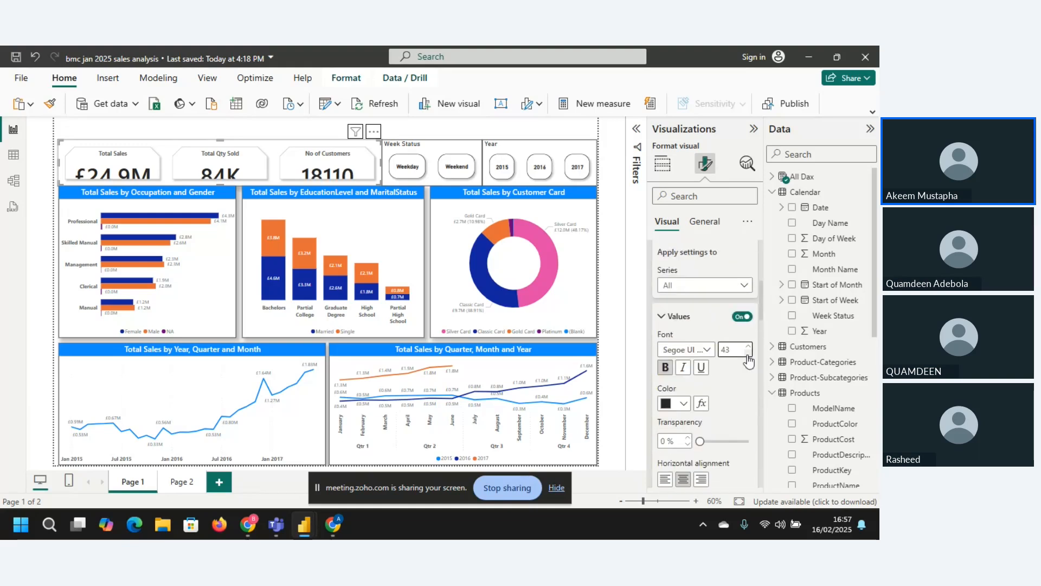
left_click(748, 355)
left_click(748, 354)
left_click(748, 354)
left_click(748, 355)
left_click(747, 355)
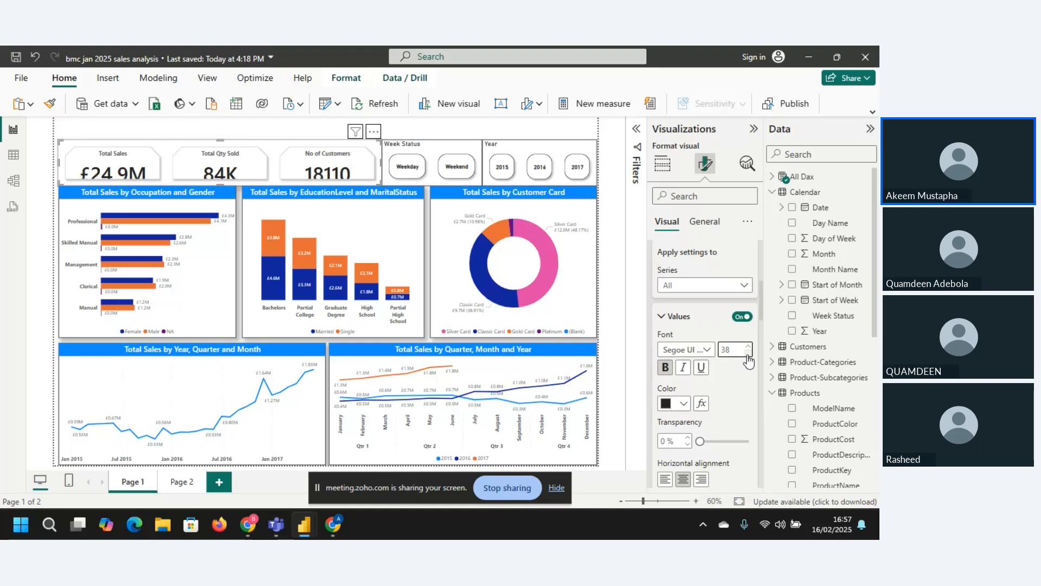
left_click(747, 355)
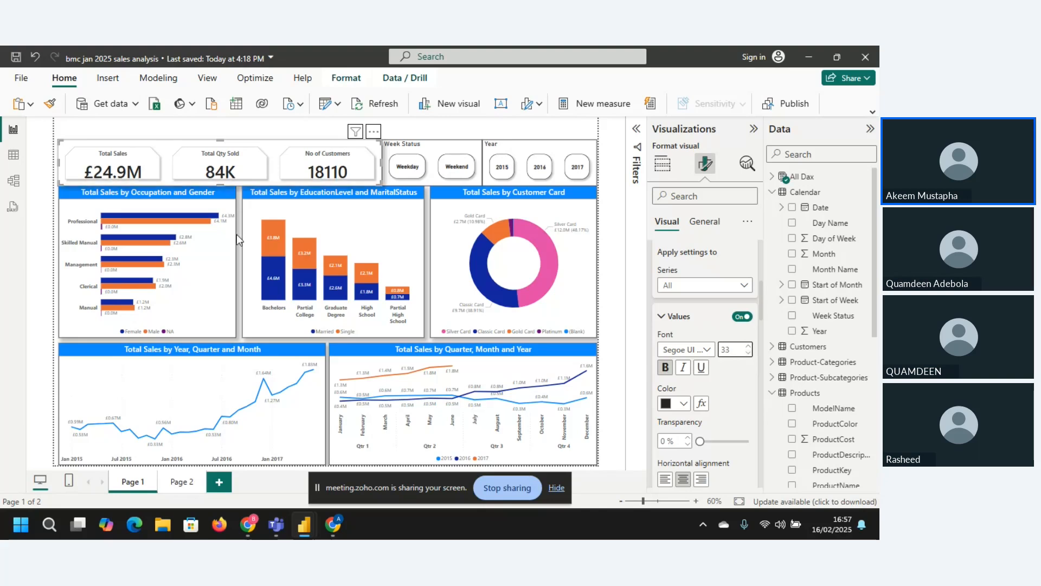
left_click(314, 130)
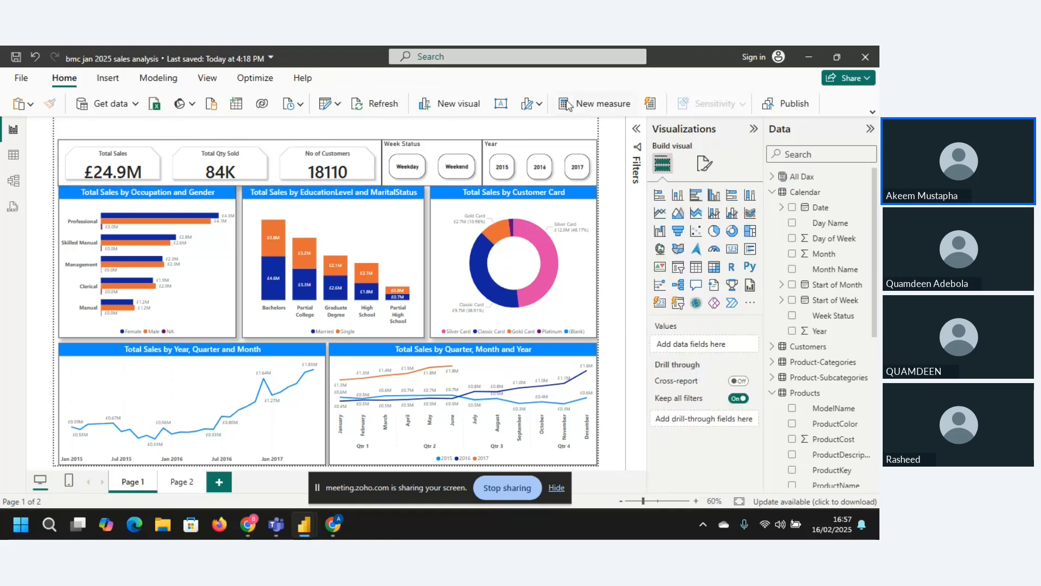
Insert a text box on the page containing the title "BMC JANUARY 2025 SAKES DASHBOARD"
left_click(112, 81)
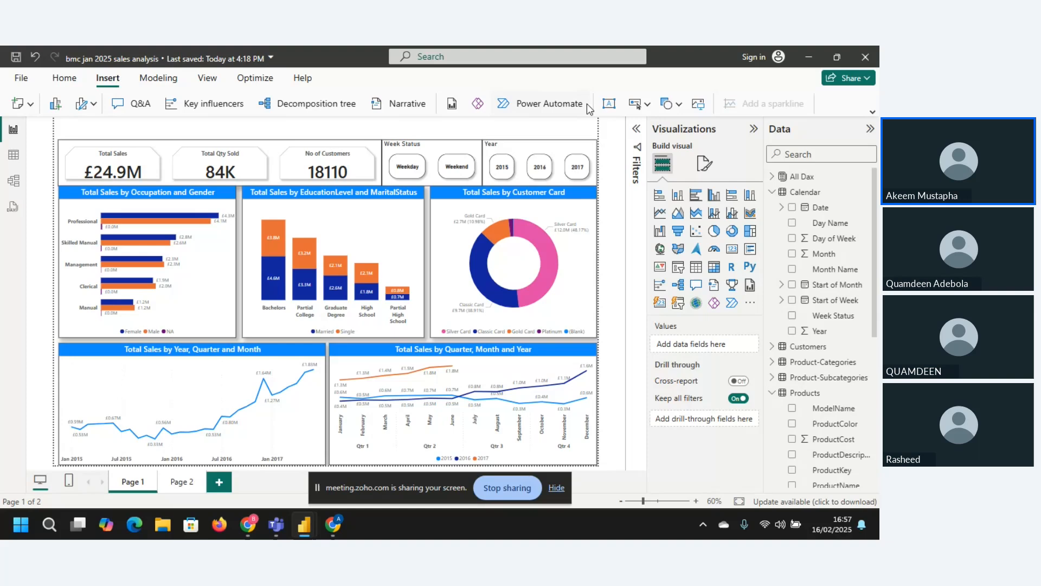
left_click(647, 107)
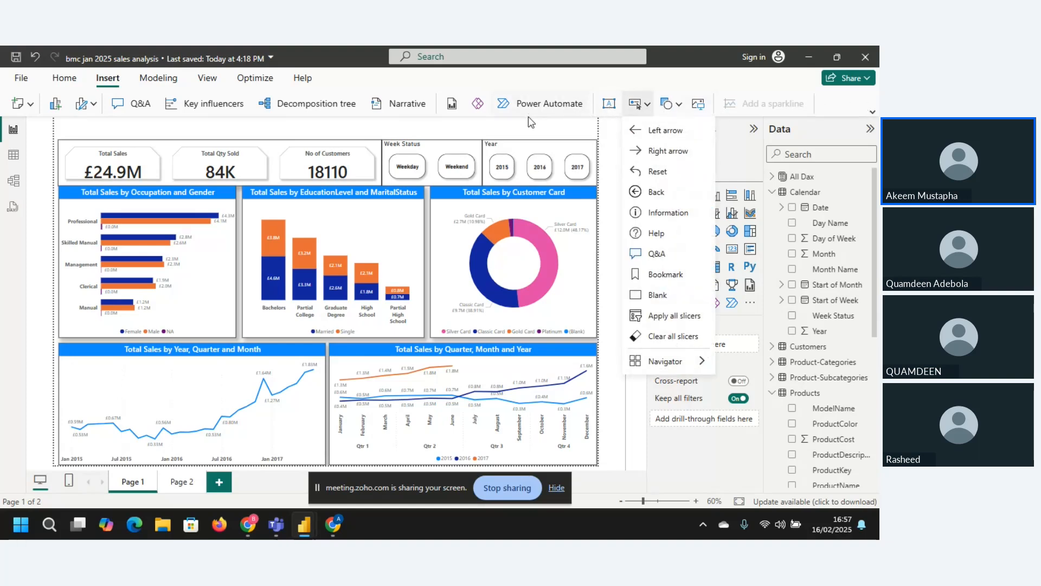
left_click(609, 104)
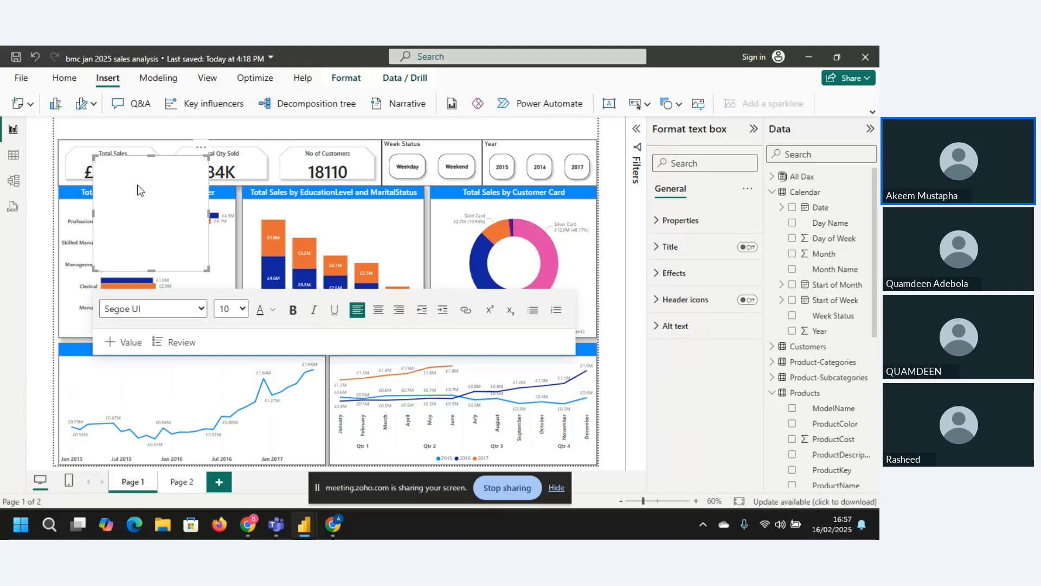
type("BMC JANUARY 2025 SAKES DAS")
type("HBOARD")
Make the whole dashboard title bold and set its font size to 20
key("ctrl+a")
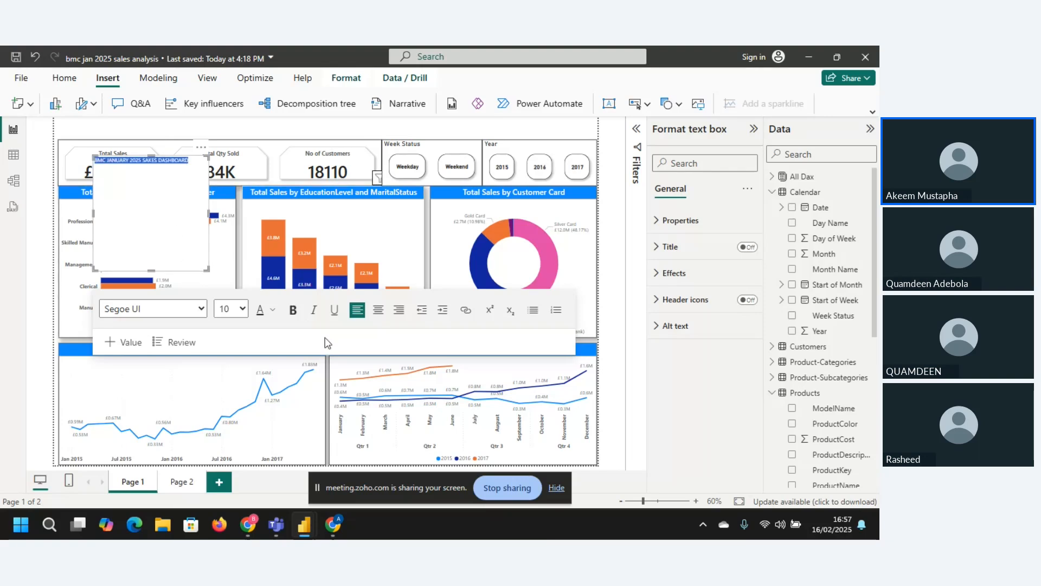
left_click(293, 310)
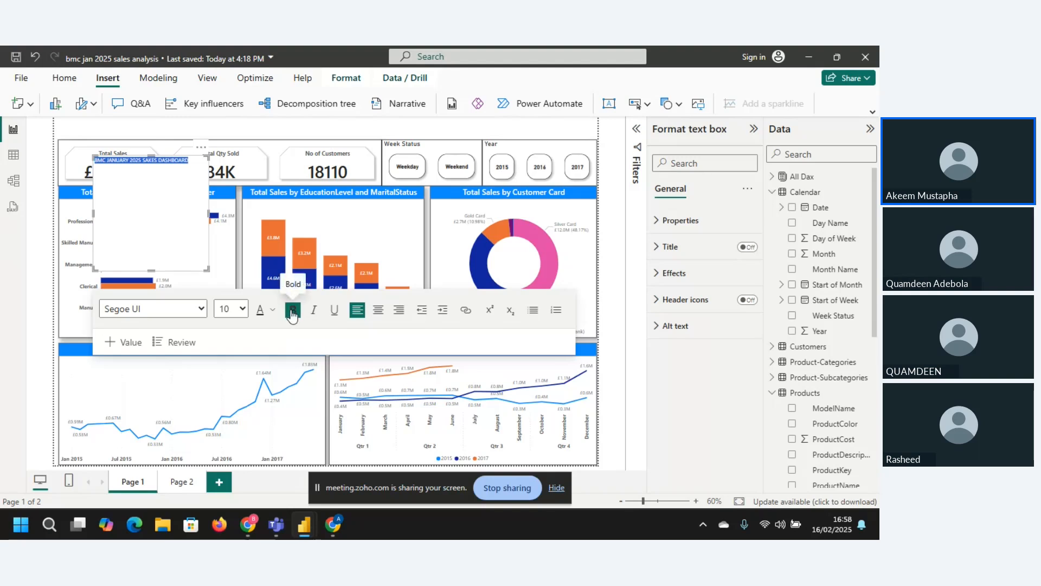
left_click(241, 308)
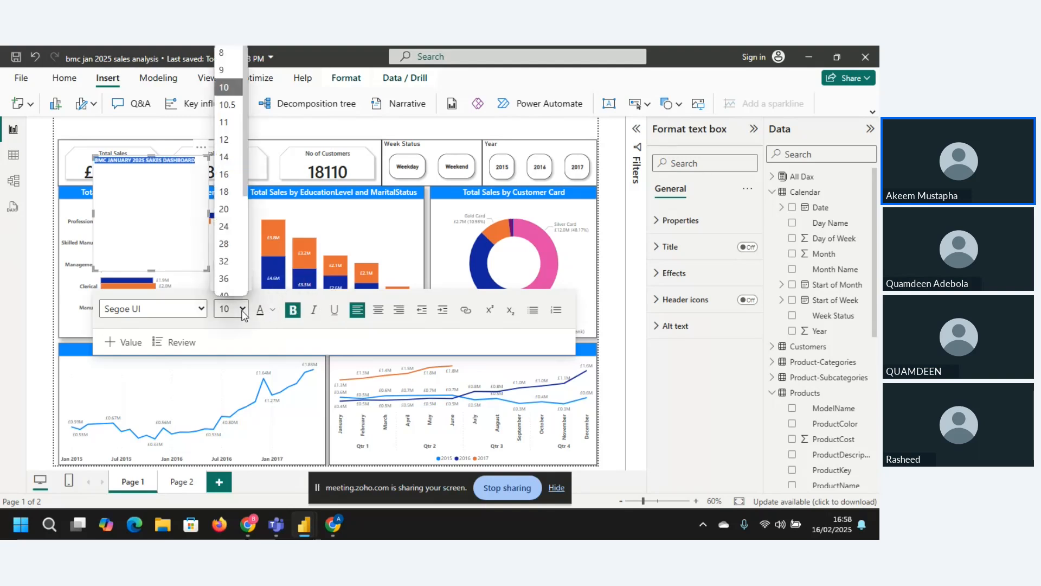
left_click(224, 201)
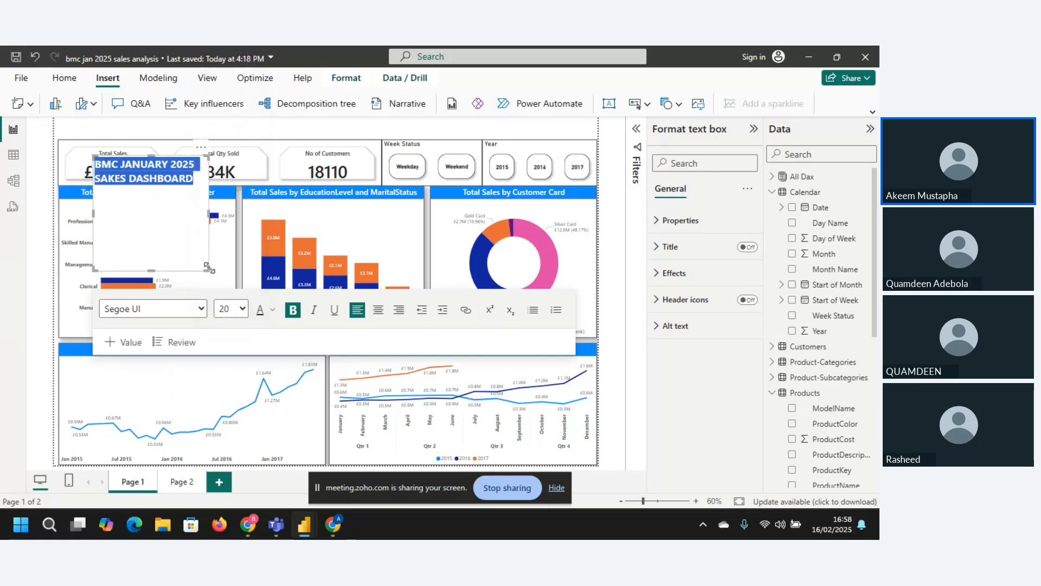
Resize the title text box into a wide, shallow strip that holds the title on one line
left_click_drag(209, 267, 341, 158)
left_click_drag(340, 168, 288, 138)
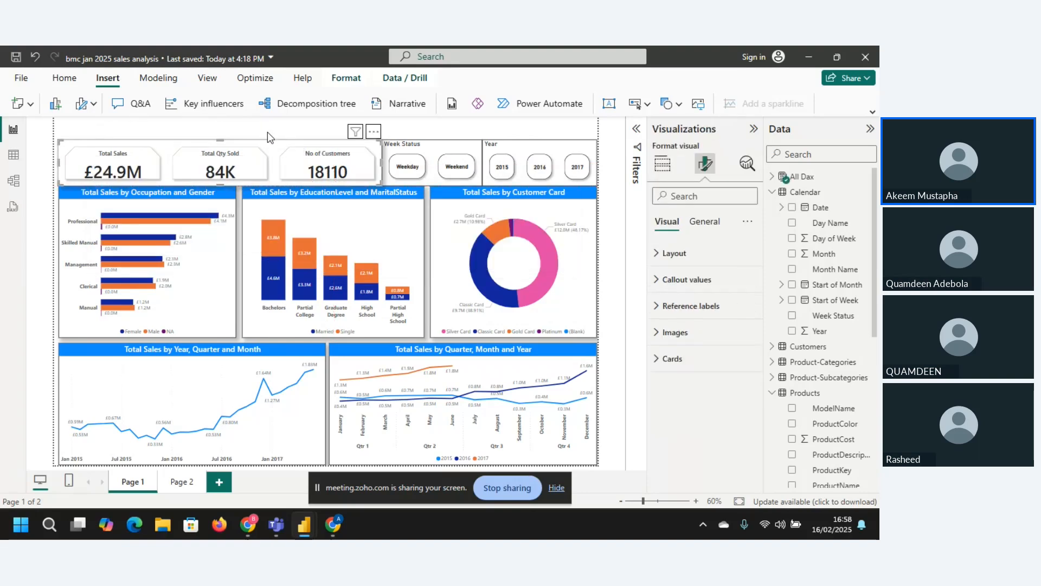
left_click(421, 122)
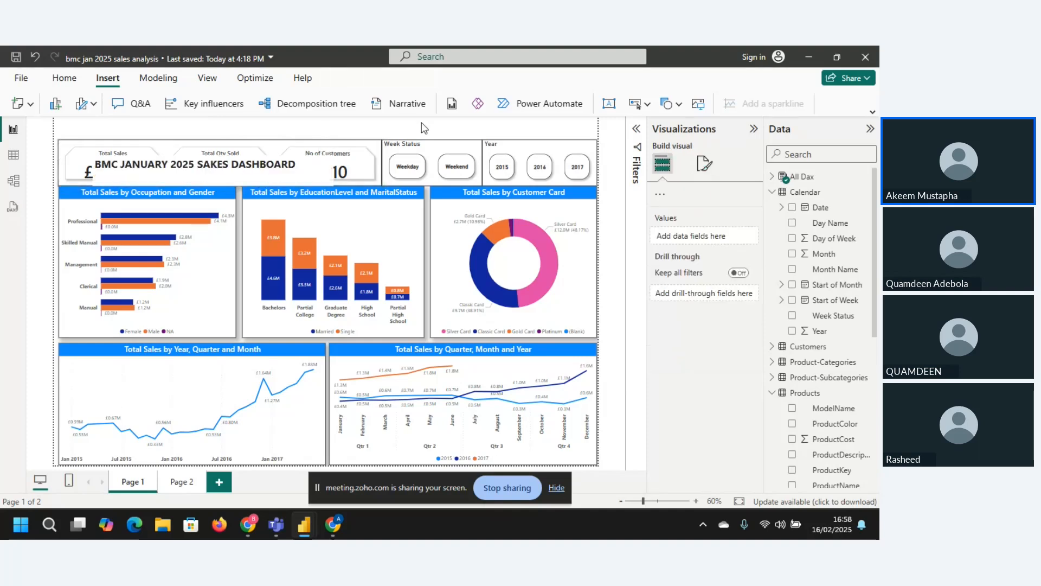
Move the title text box above the KPI cards and reduce its height to fit the single text line
left_click(262, 168)
left_click_drag(321, 146, 295, 121)
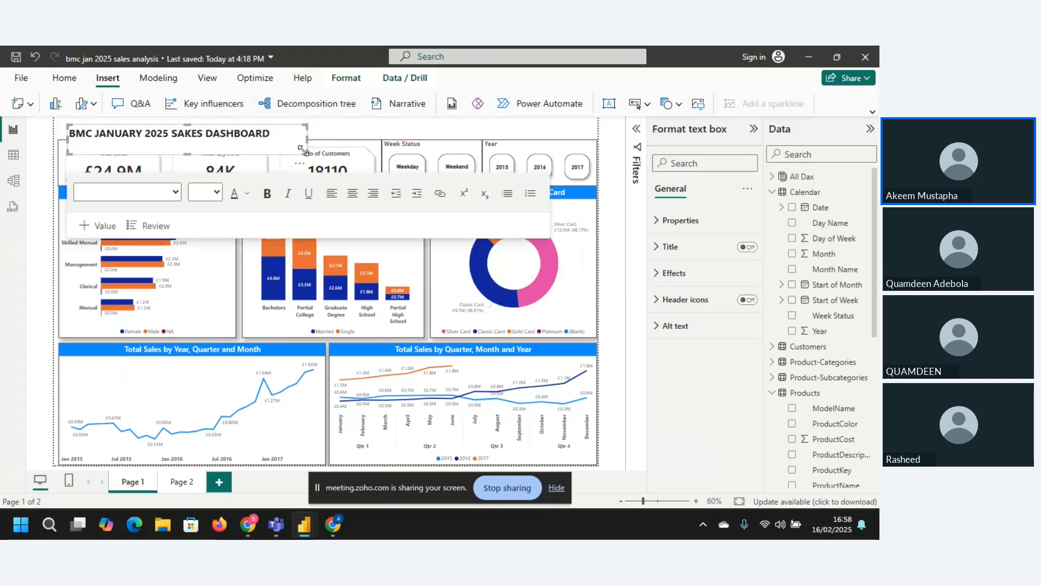
left_click_drag(302, 151, 304, 142)
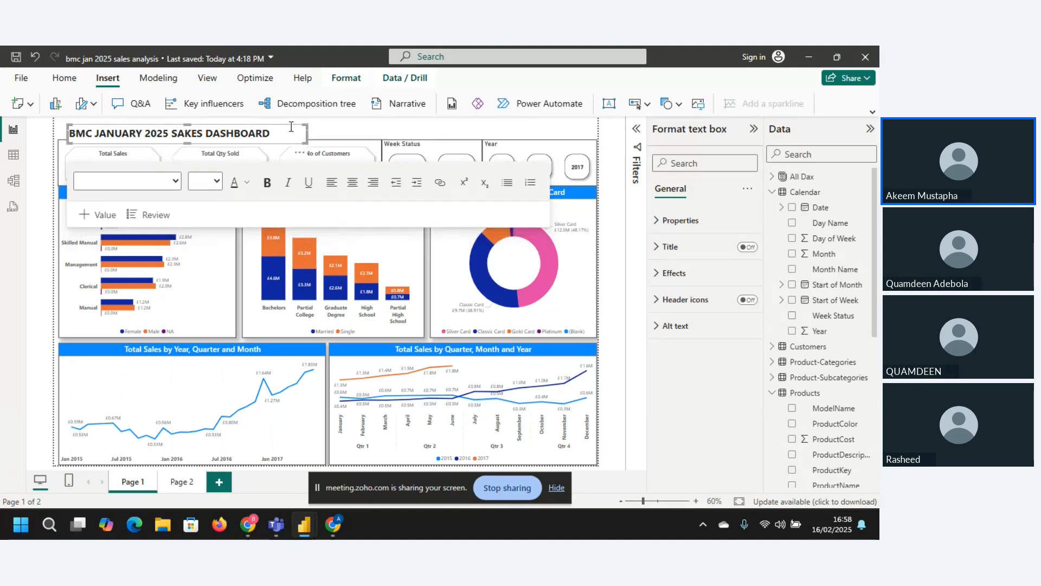
Widen the title text box slightly and move it to the middle of the page's upper edge
left_click_drag(306, 133, 312, 133)
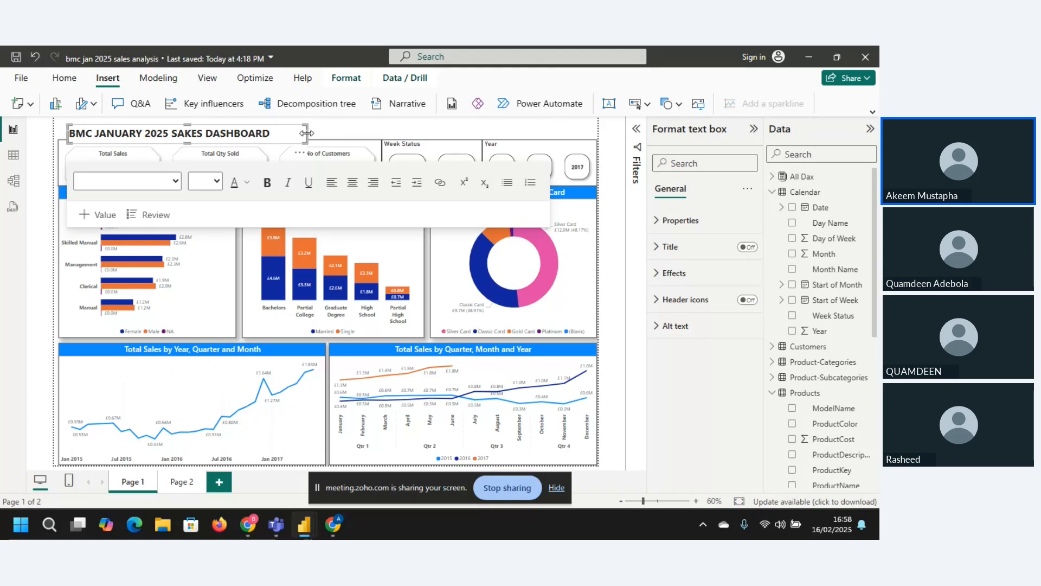
left_click(319, 133)
left_click(297, 132)
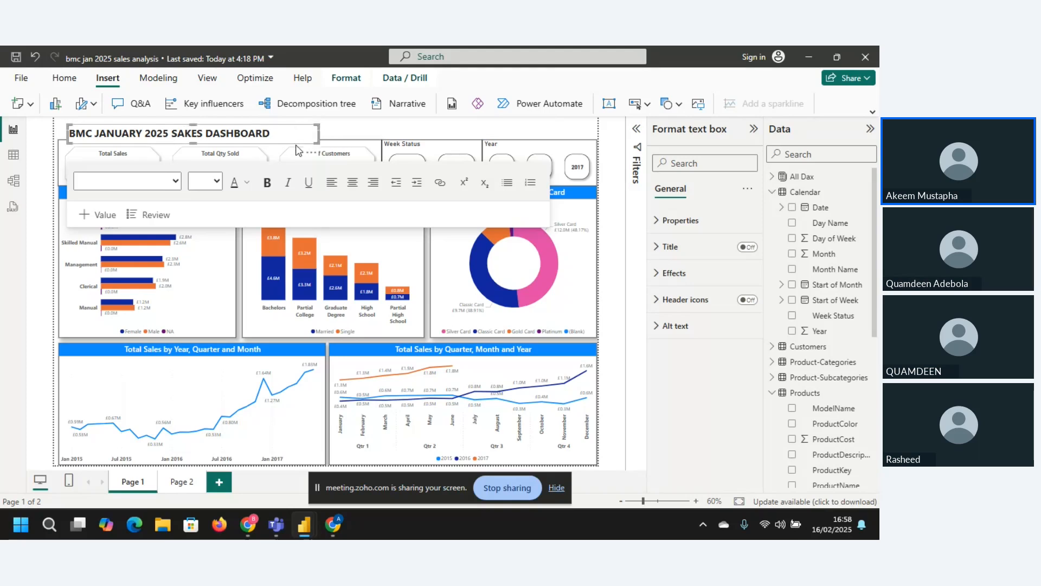
left_click_drag(312, 157, 443, 145)
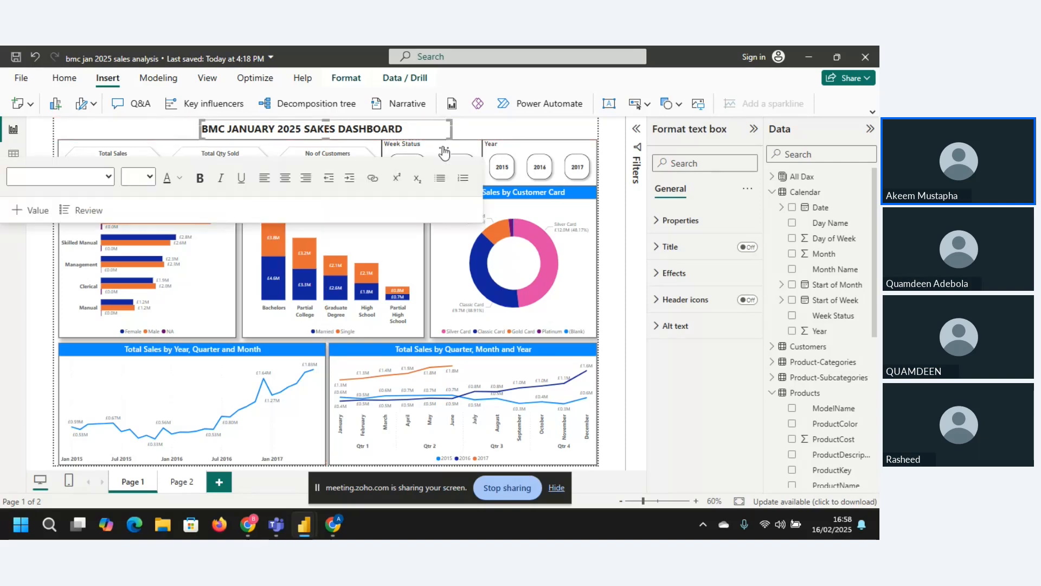
left_click(487, 133)
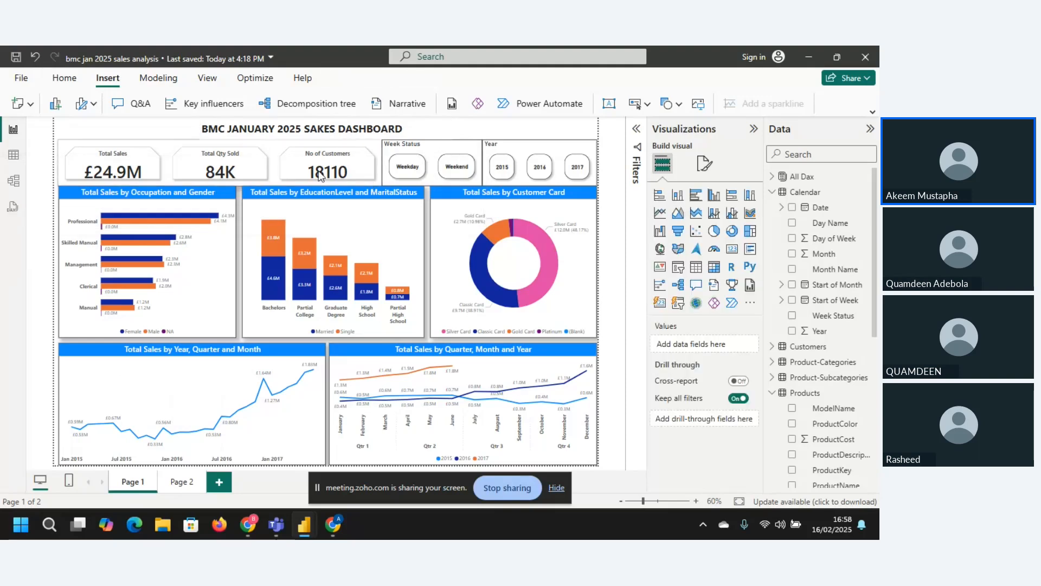
Center-align the dashboard title within its text box
left_click(316, 133)
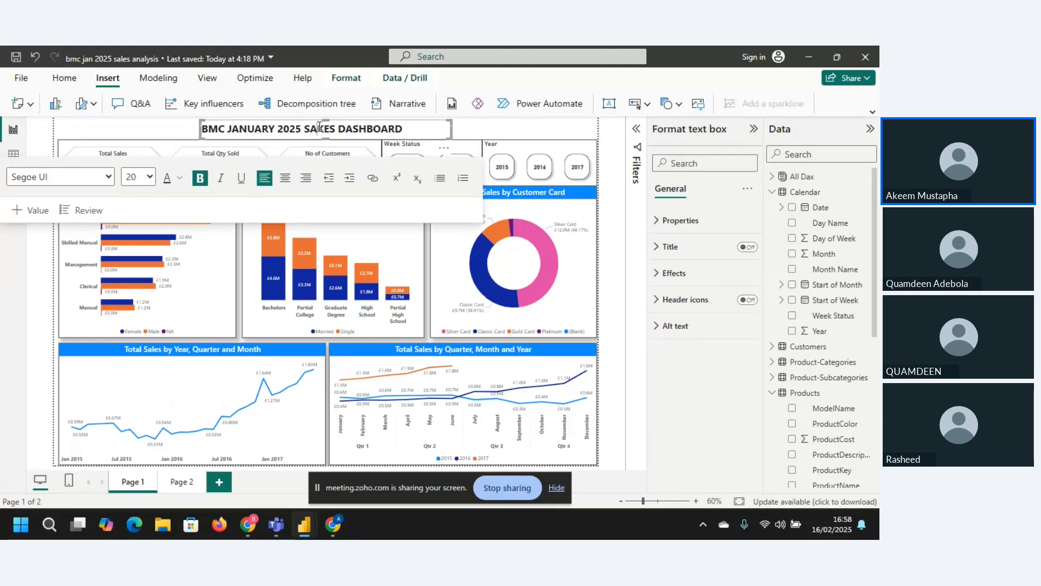
left_click(287, 182)
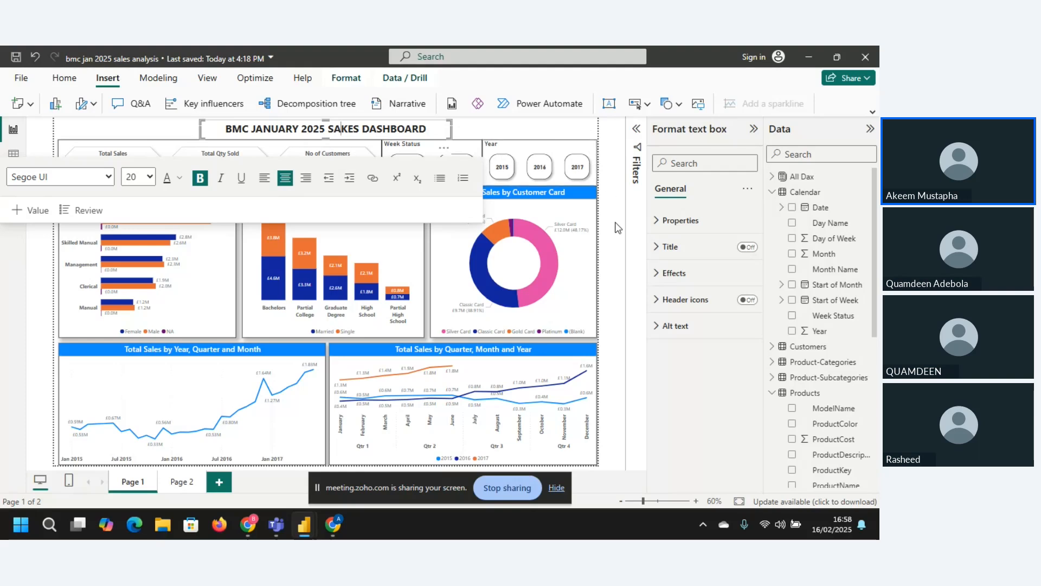
left_click(619, 265)
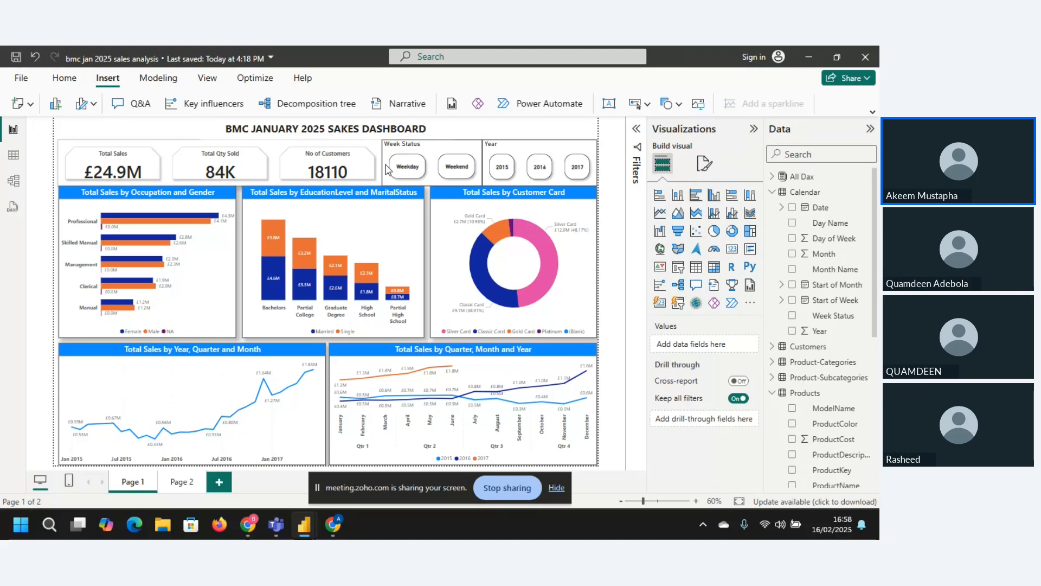
Filter the dashboard to Weekday with the Week Status slicer, inspect the charts and hide the screen-sharing notice
left_click(402, 171)
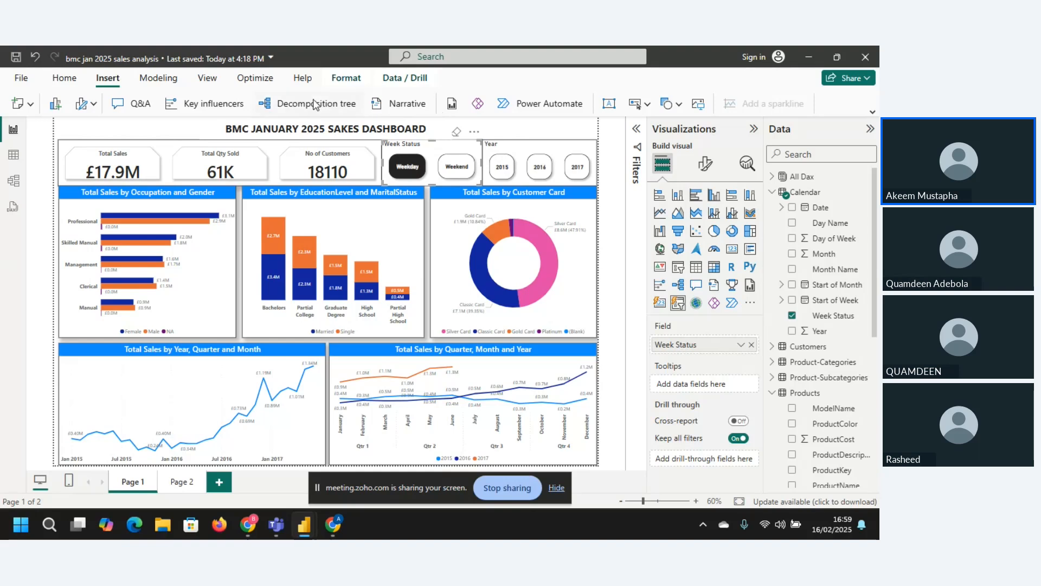
left_click(546, 128)
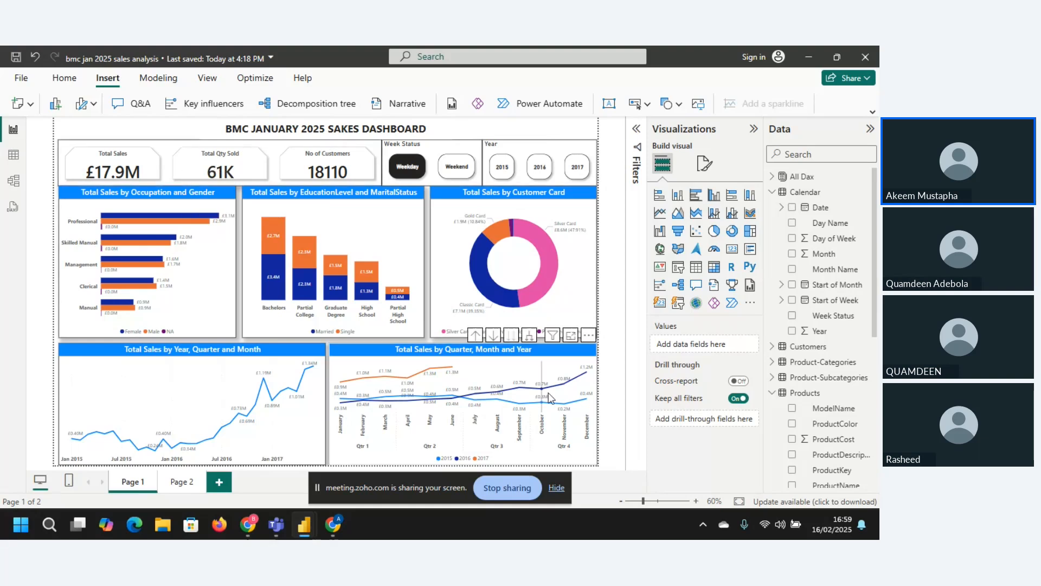
mouse_move(548, 397)
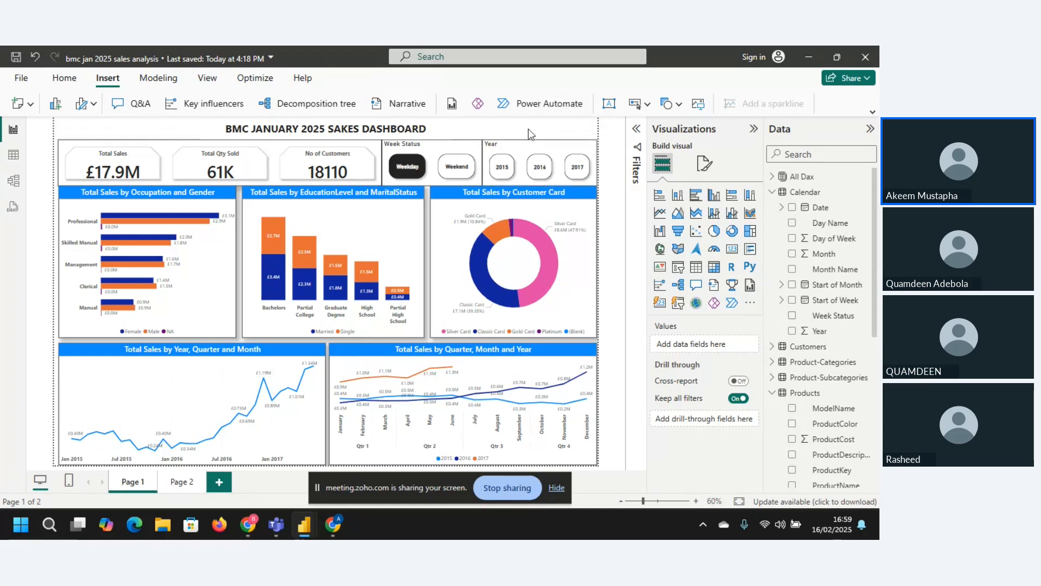
left_click(557, 488)
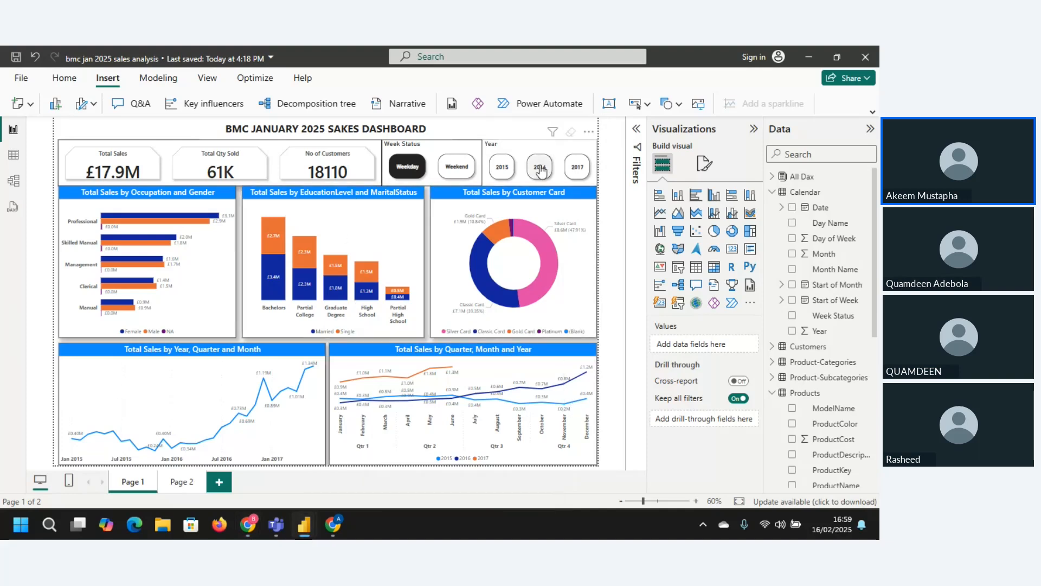
Review the page information and the canvas size settings of the dashboard page
left_click(704, 163)
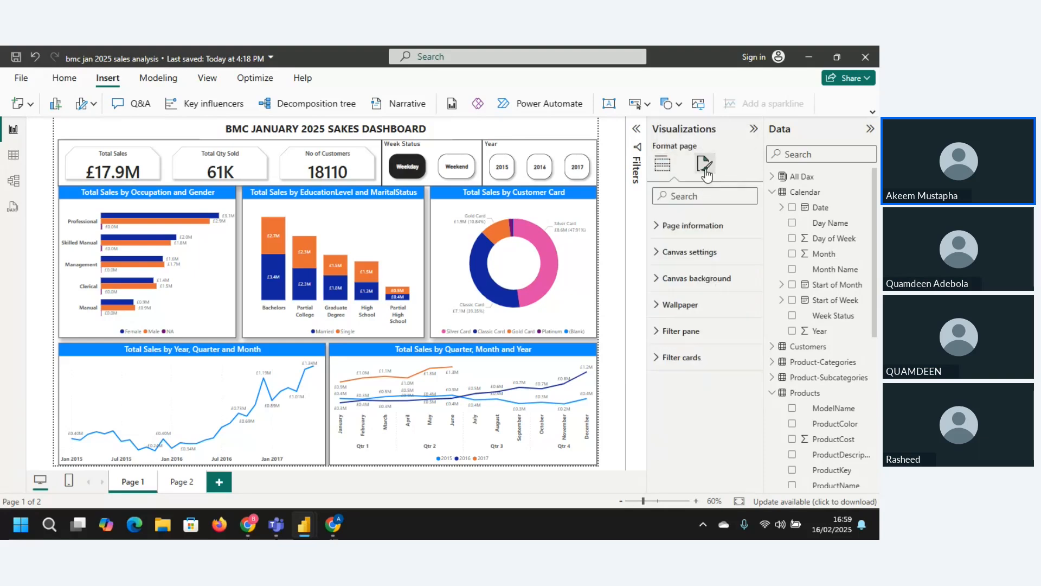
left_click(658, 237)
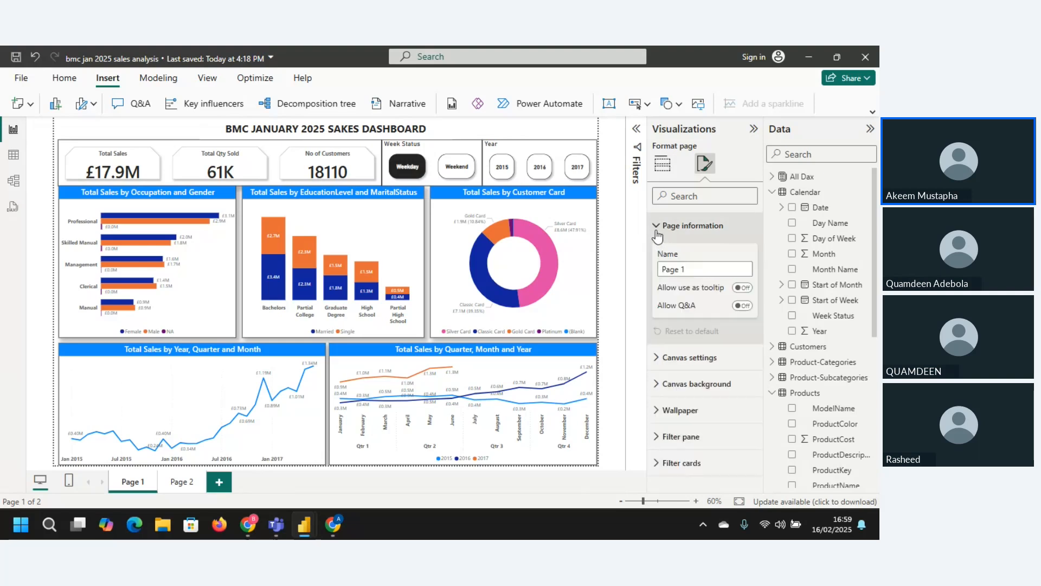
left_click(657, 232)
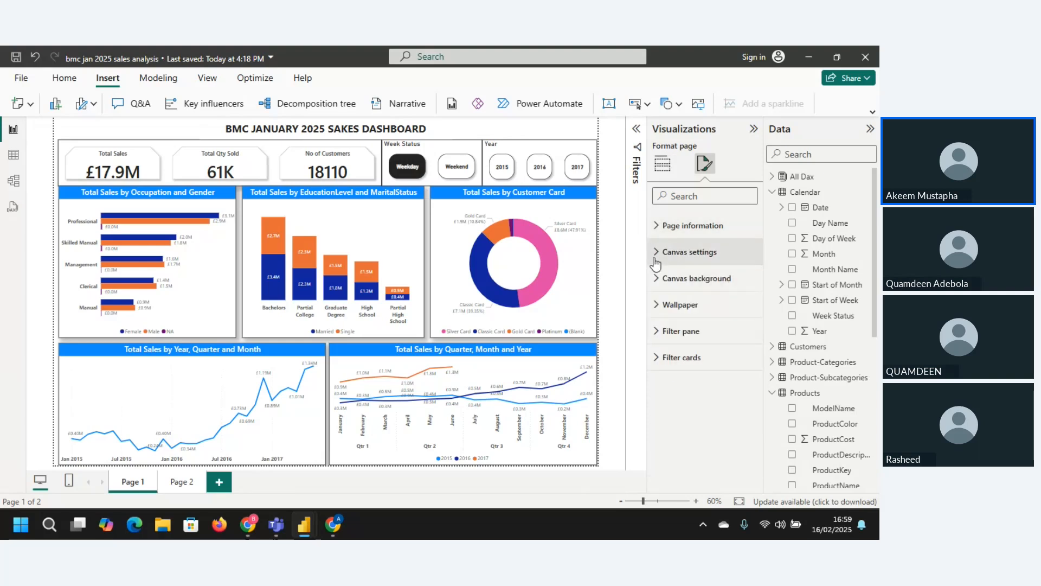
left_click(657, 254)
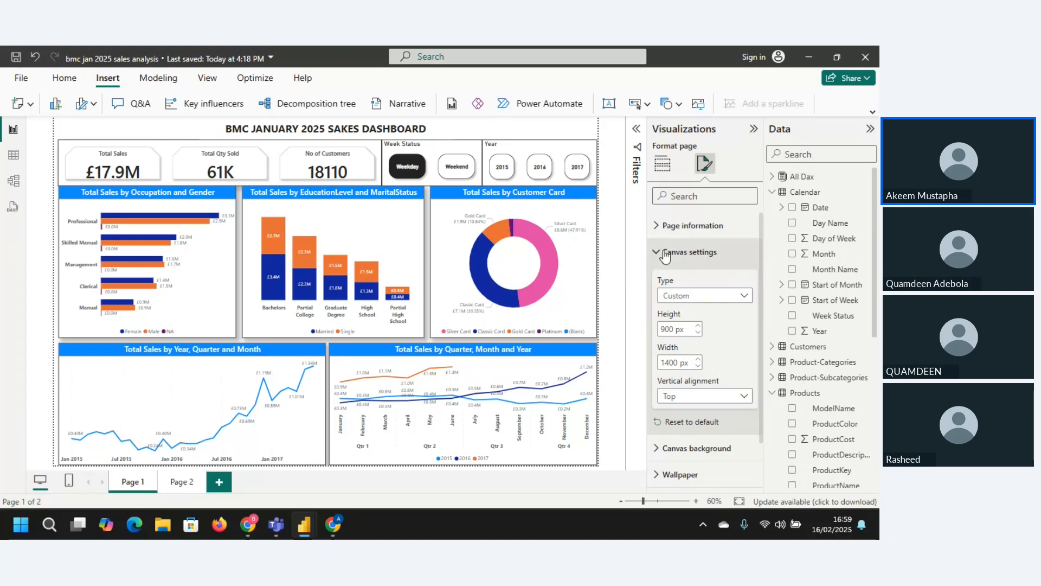
left_click(662, 253)
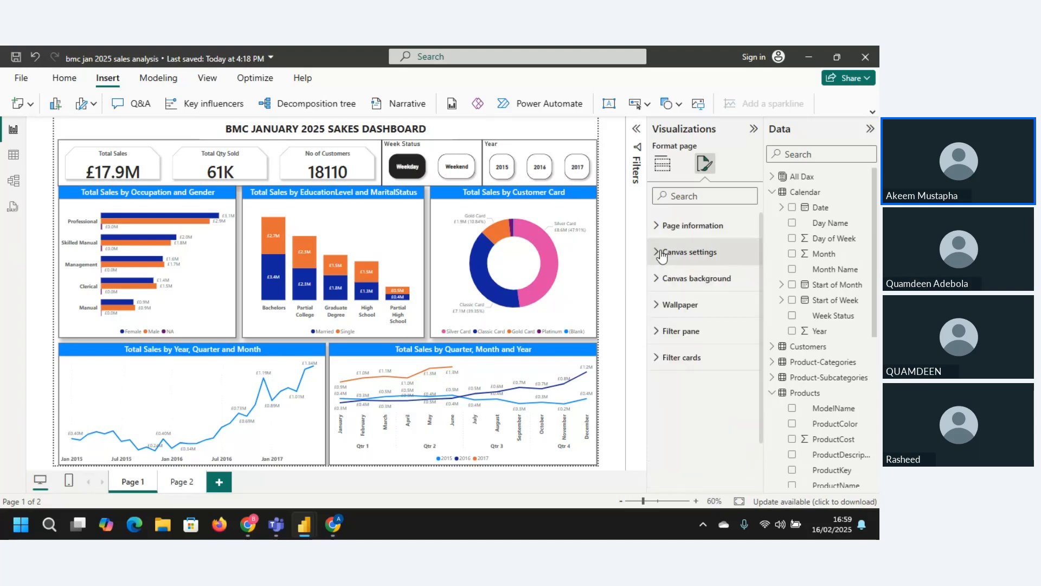
Set the page's canvas background color to light gray, without adding a background image
left_click(664, 280)
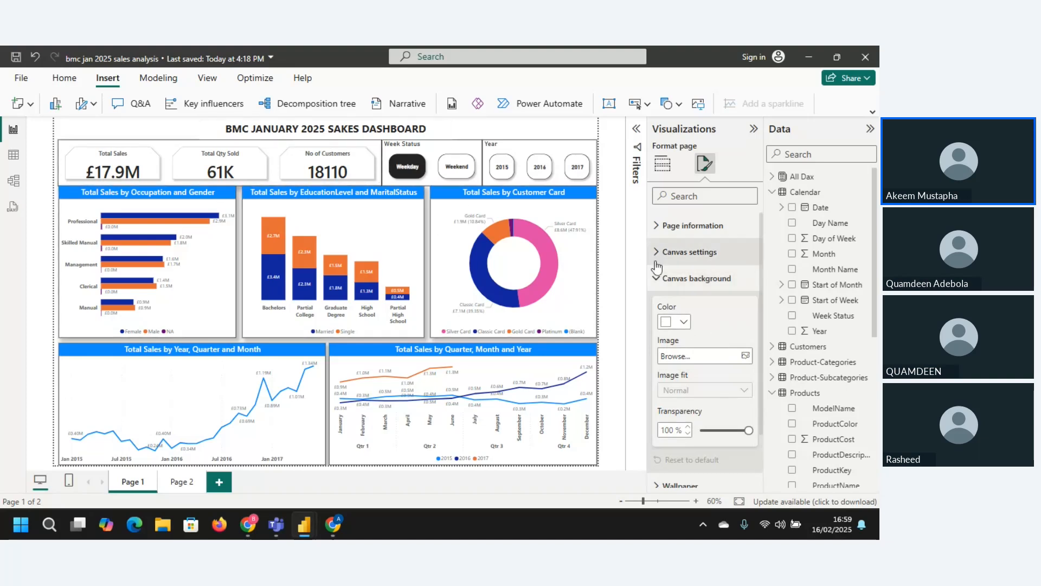
left_click(685, 322)
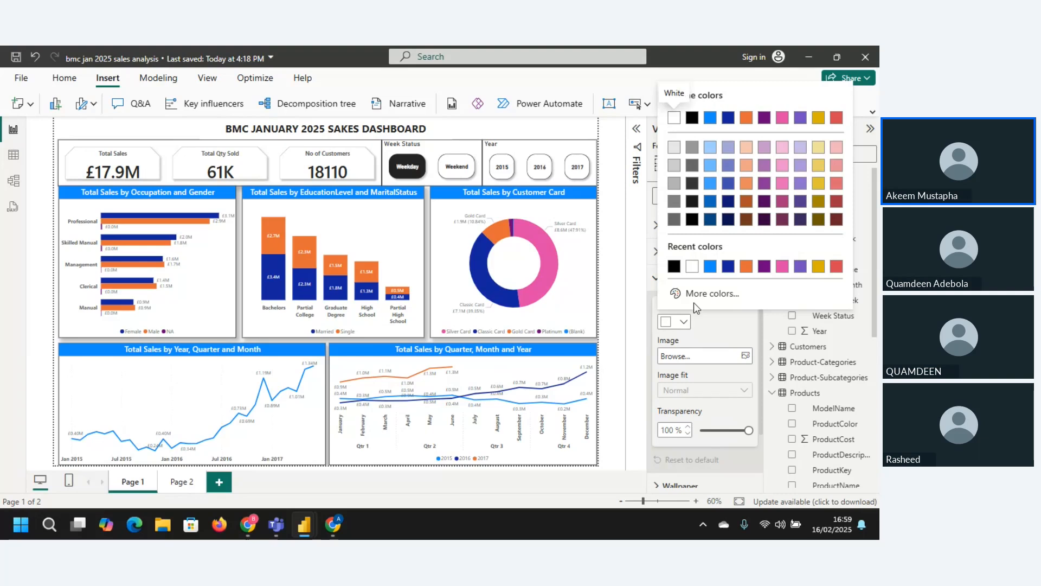
left_click(674, 165)
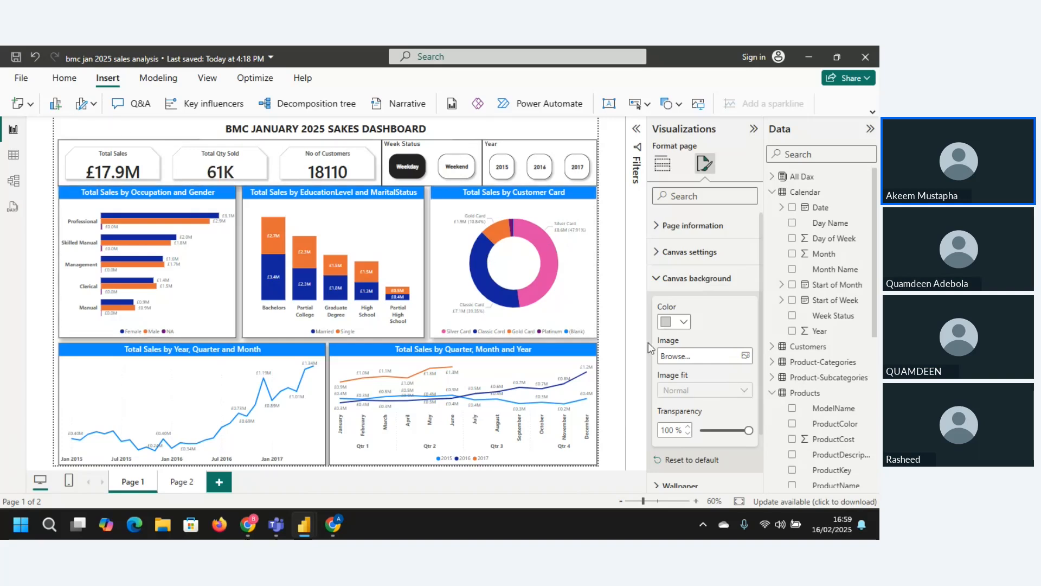
left_click(746, 357)
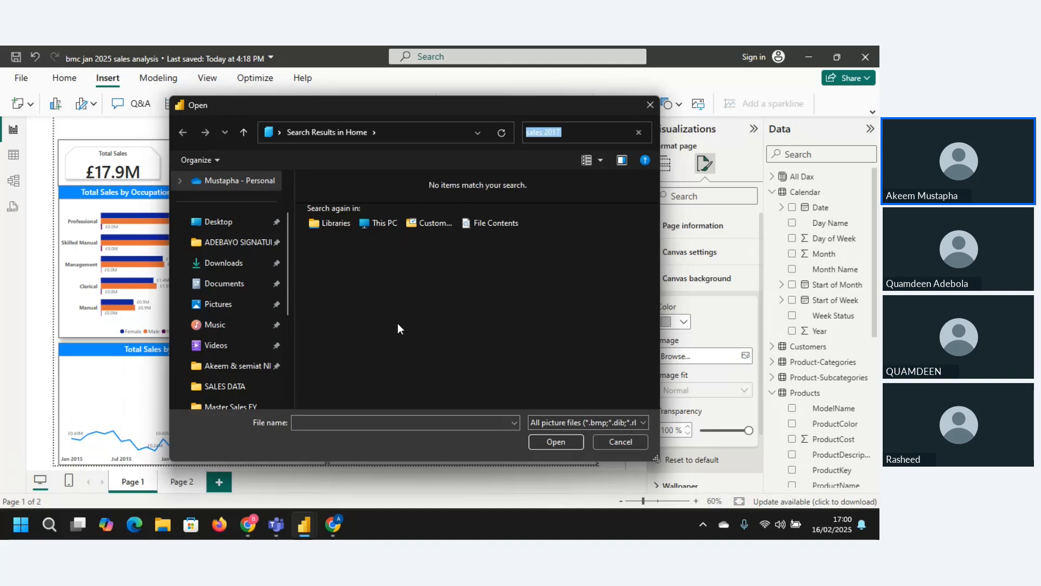
left_click(650, 104)
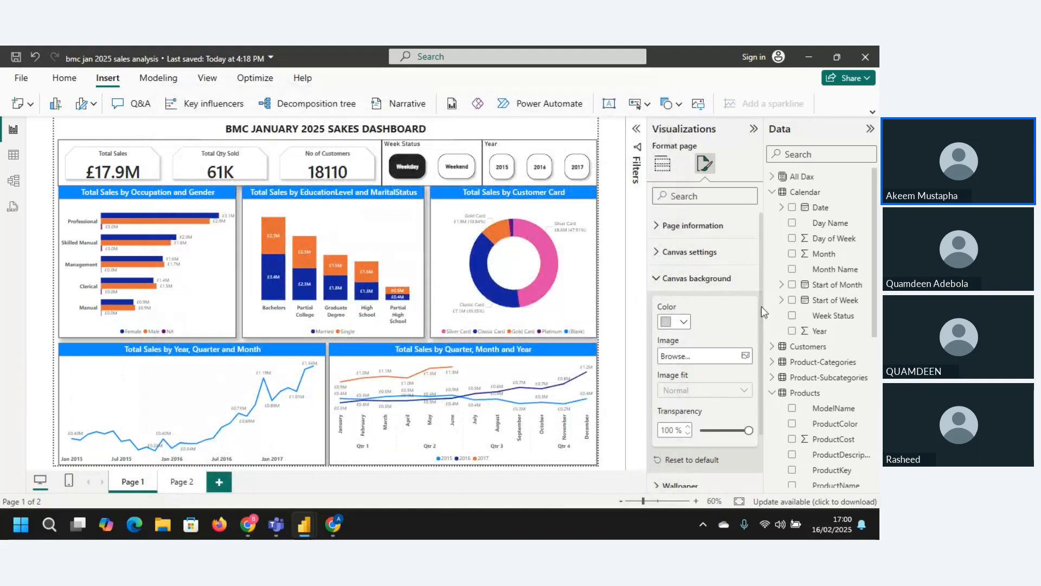
left_click_drag(761, 307, 761, 378)
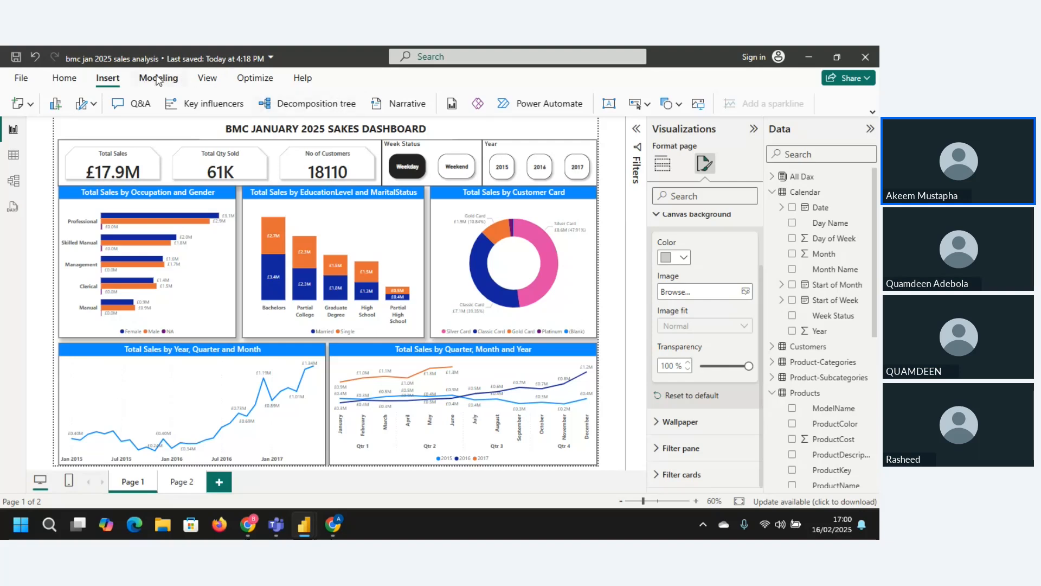
Try the purple gradient theme on the report, and switch to the white-background theme with blue and teal chart colors
left_click(207, 80)
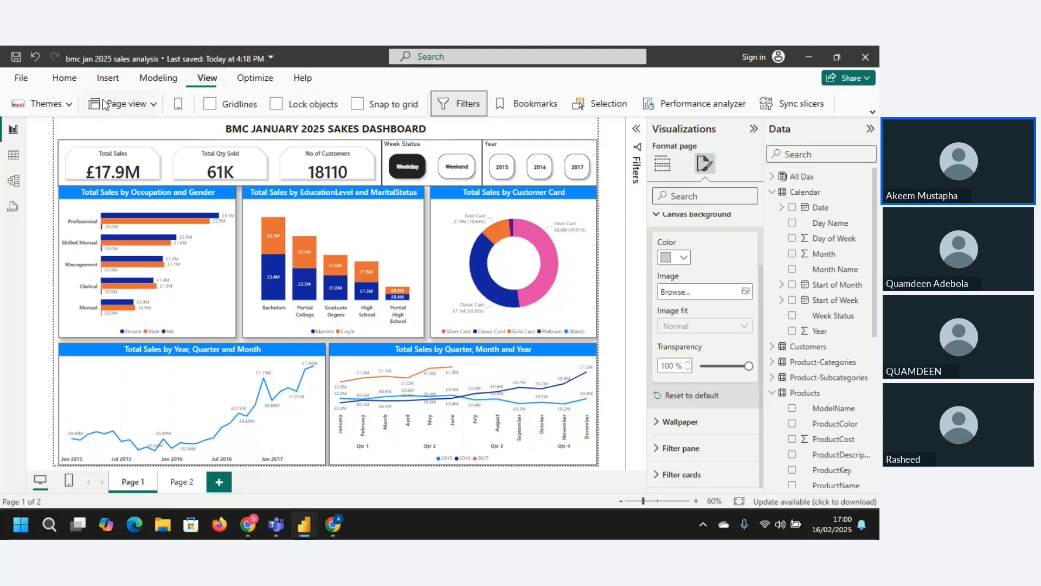
left_click(64, 109)
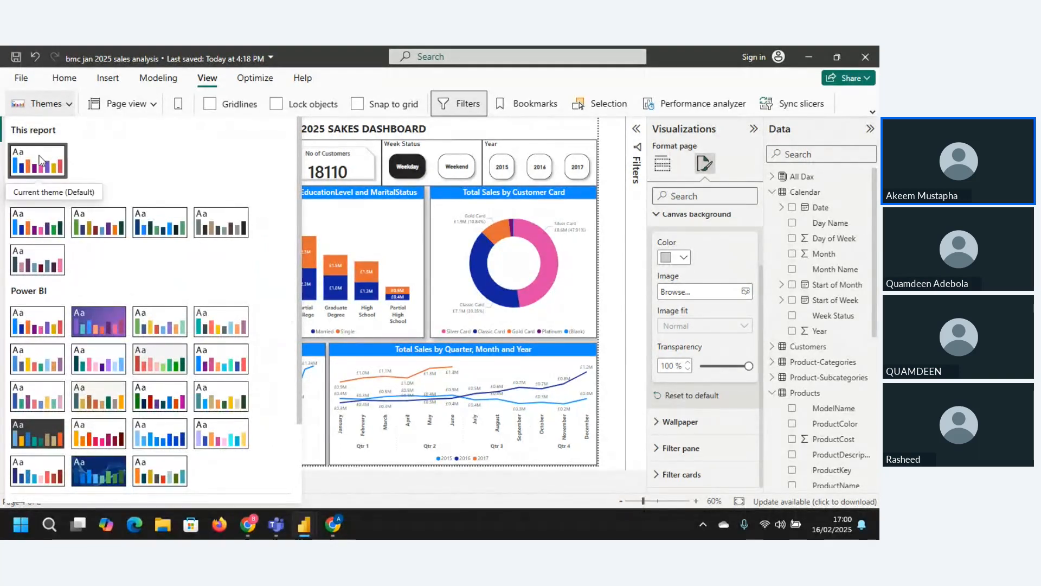
left_click(94, 323)
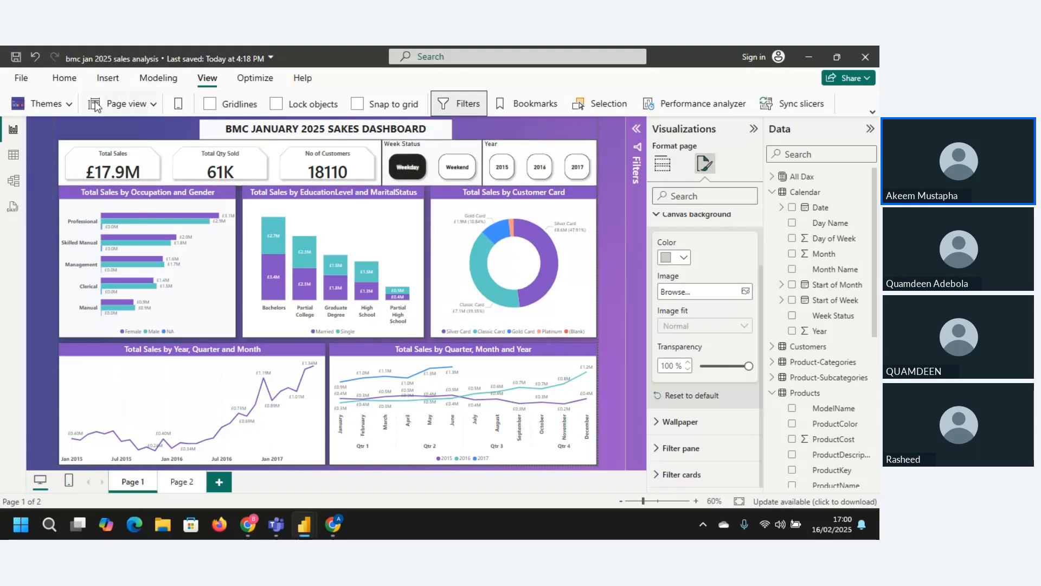
left_click(50, 102)
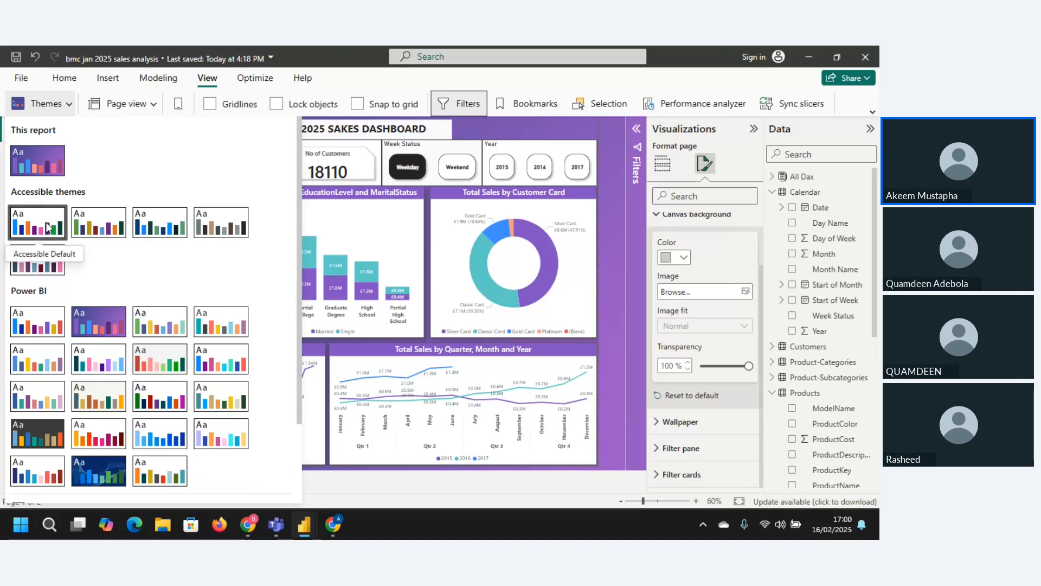
left_click(45, 401)
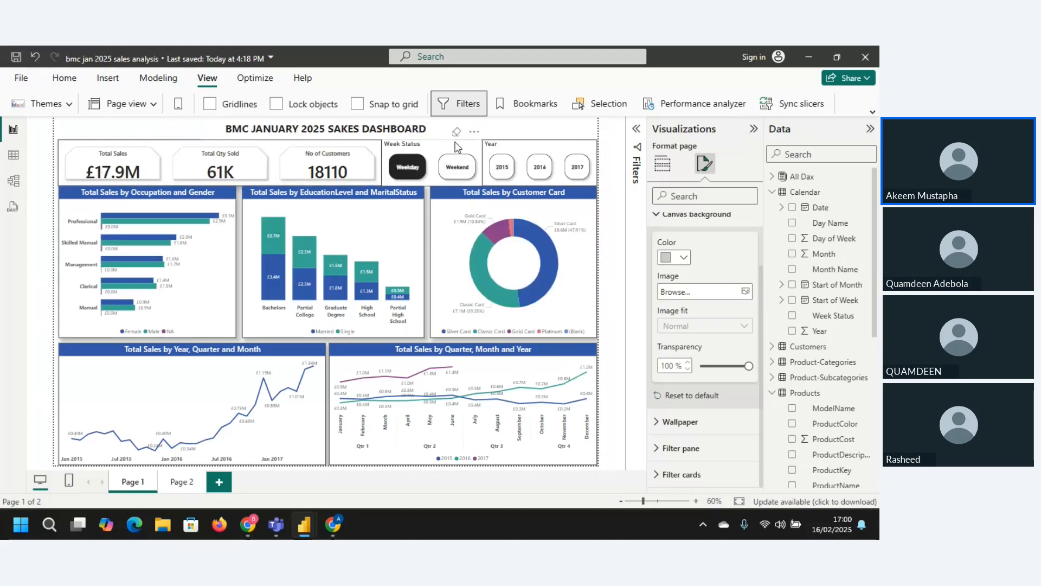
Clear the Weekday selection from the Week Status slicer
left_click(456, 133)
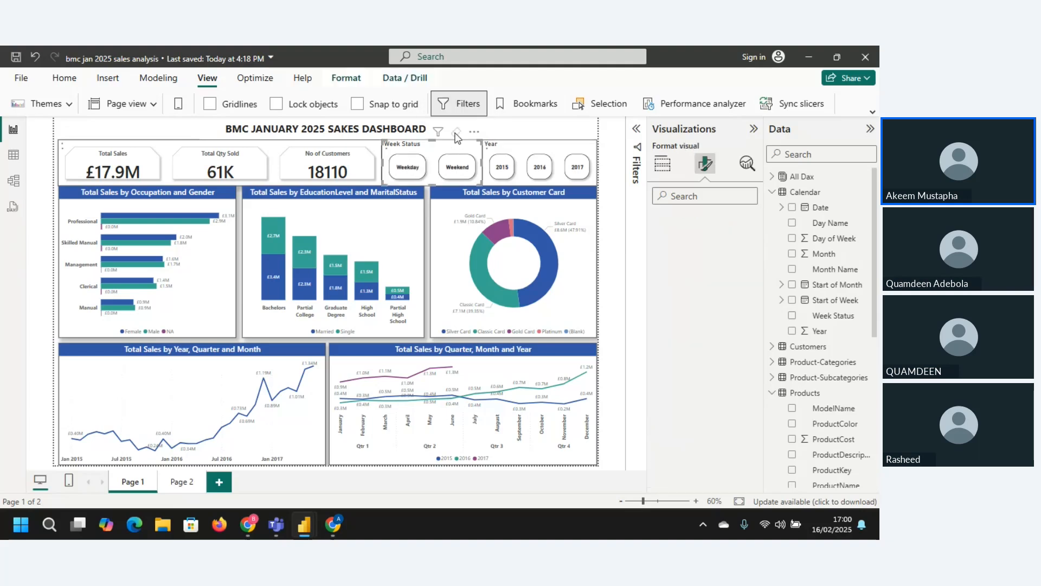
left_click(330, 131)
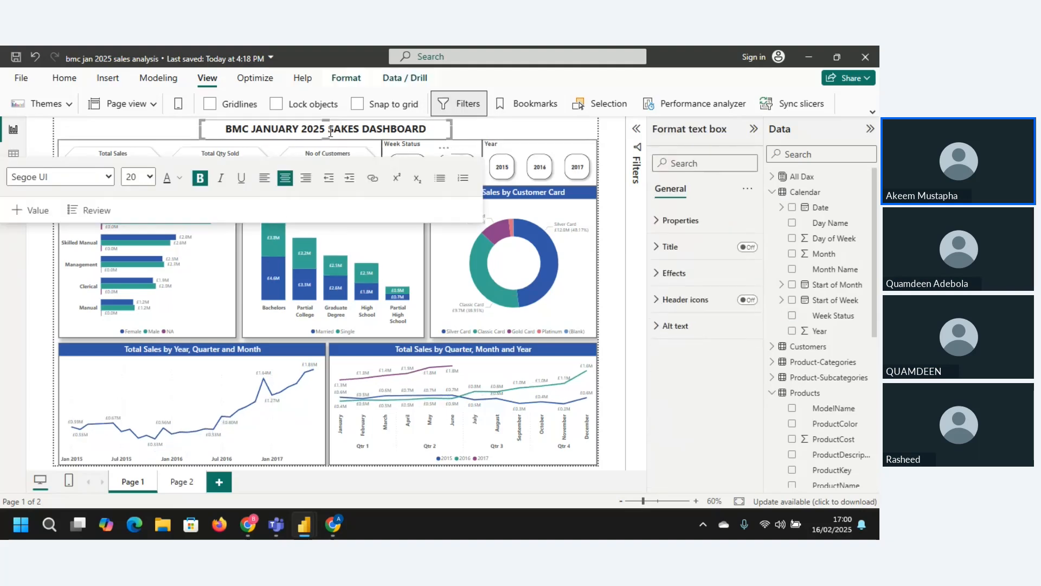
triple_click(211, 128)
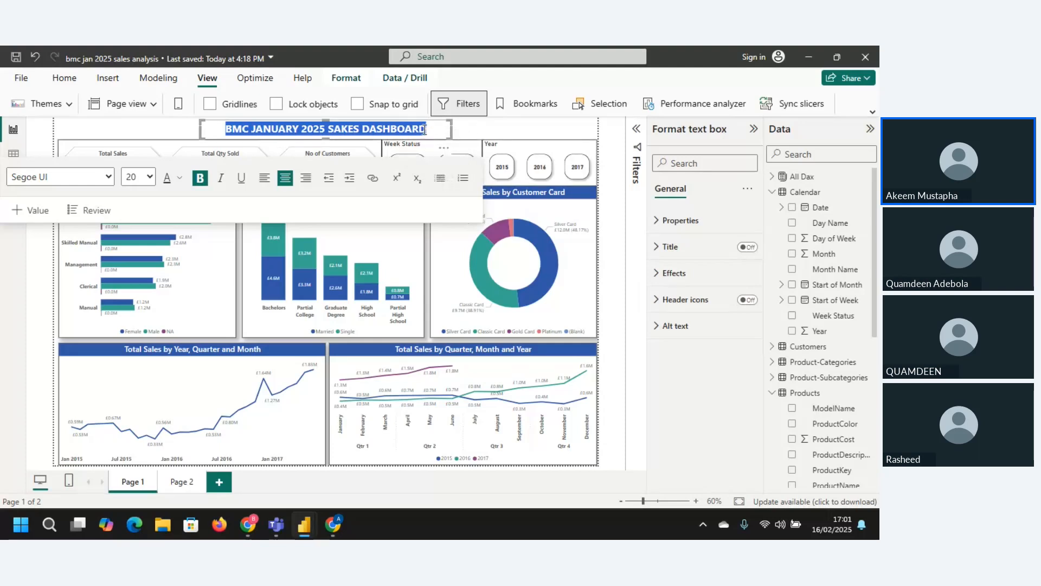
left_click(480, 128)
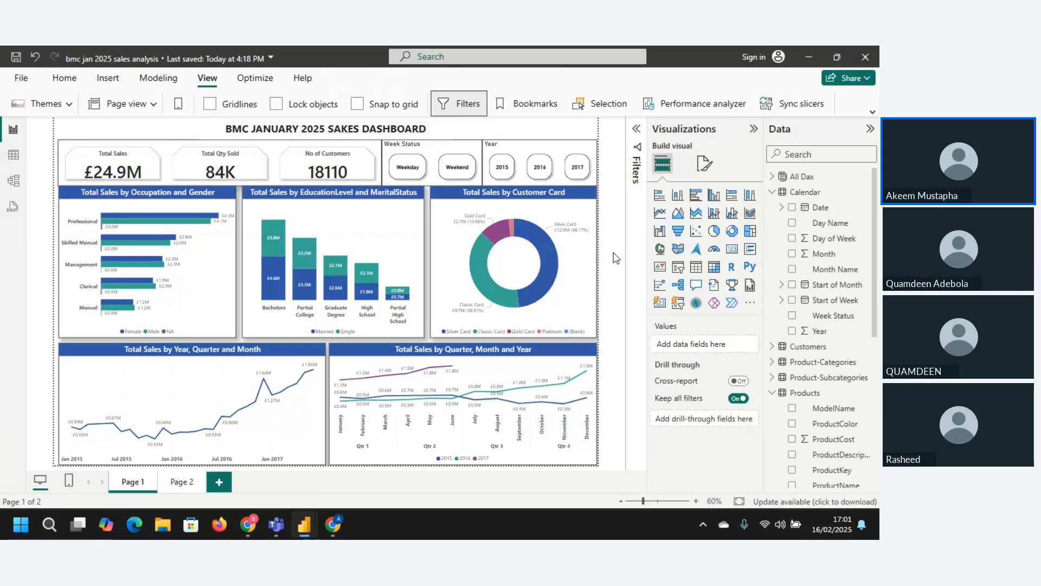
left_click(753, 129)
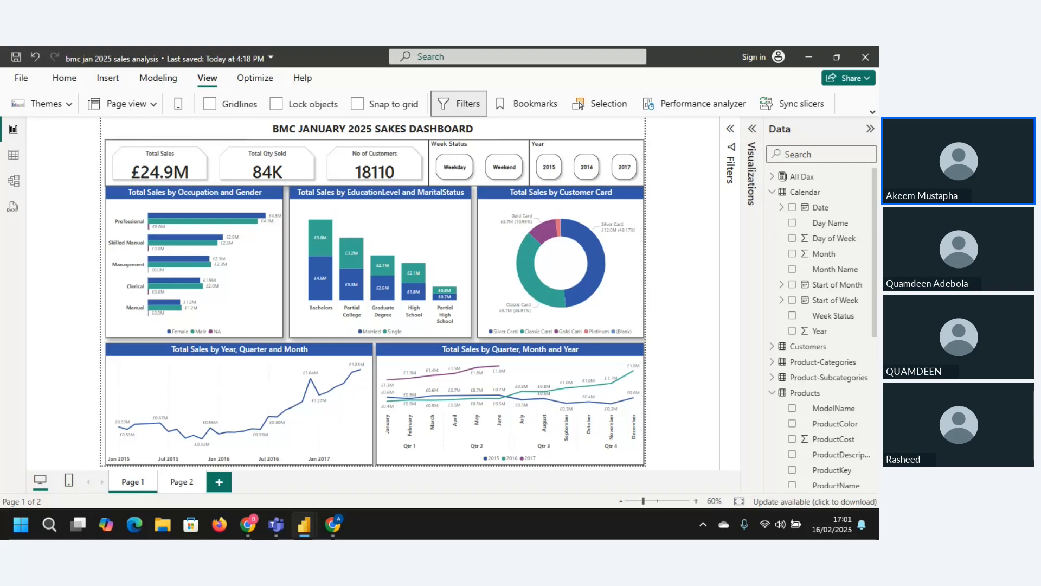
key("alt+Tab")
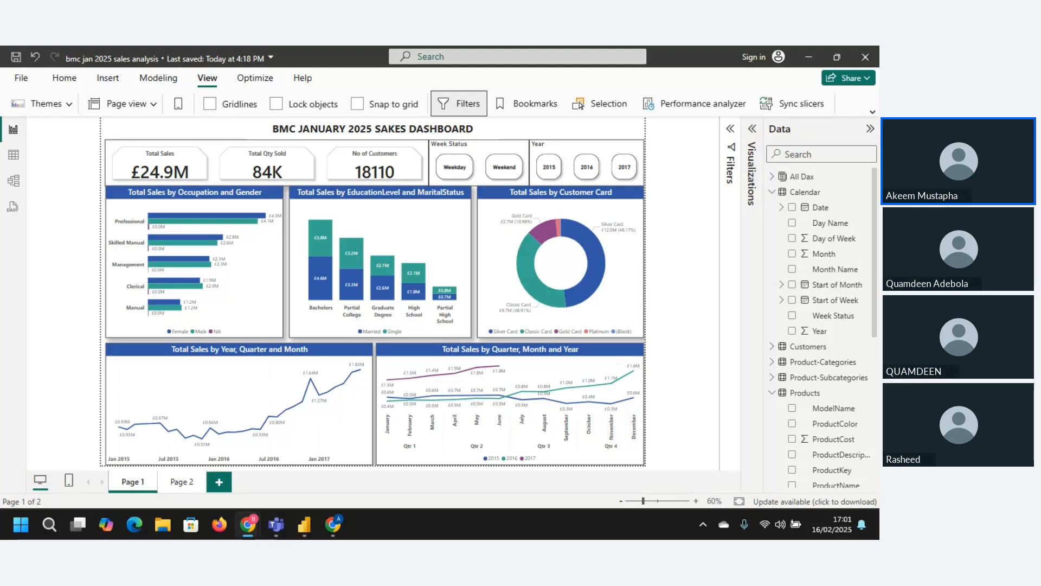
Turn off the legend of the Total Sales by Customer Card donut chart
left_click(618, 233)
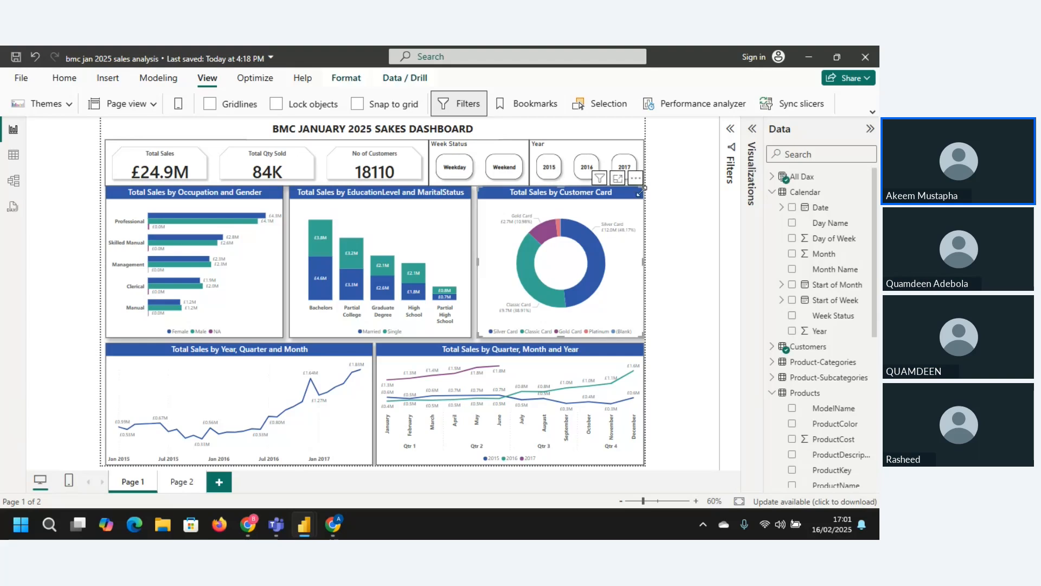
left_click(752, 129)
left_click(705, 163)
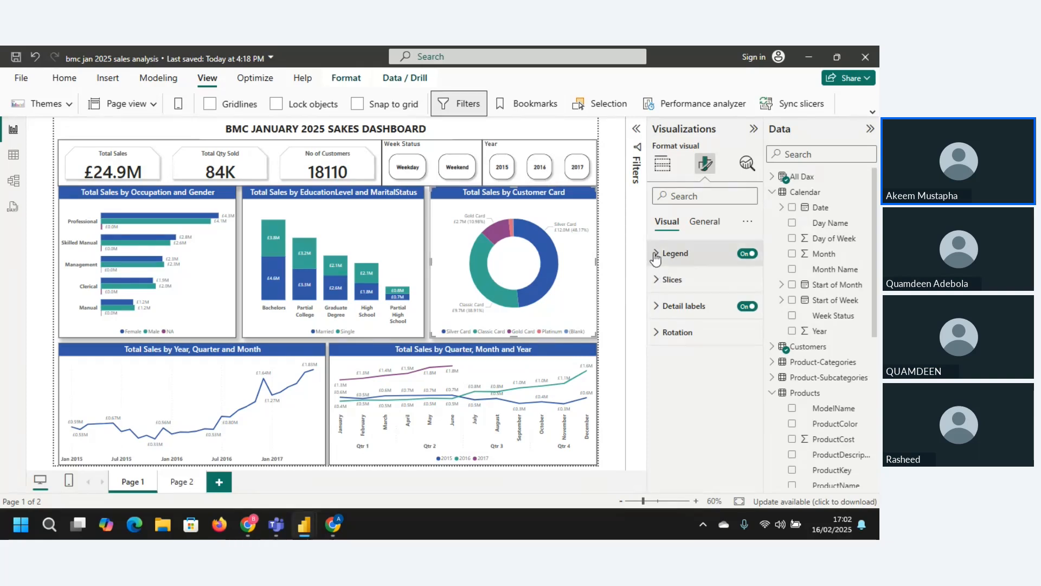
left_click(748, 253)
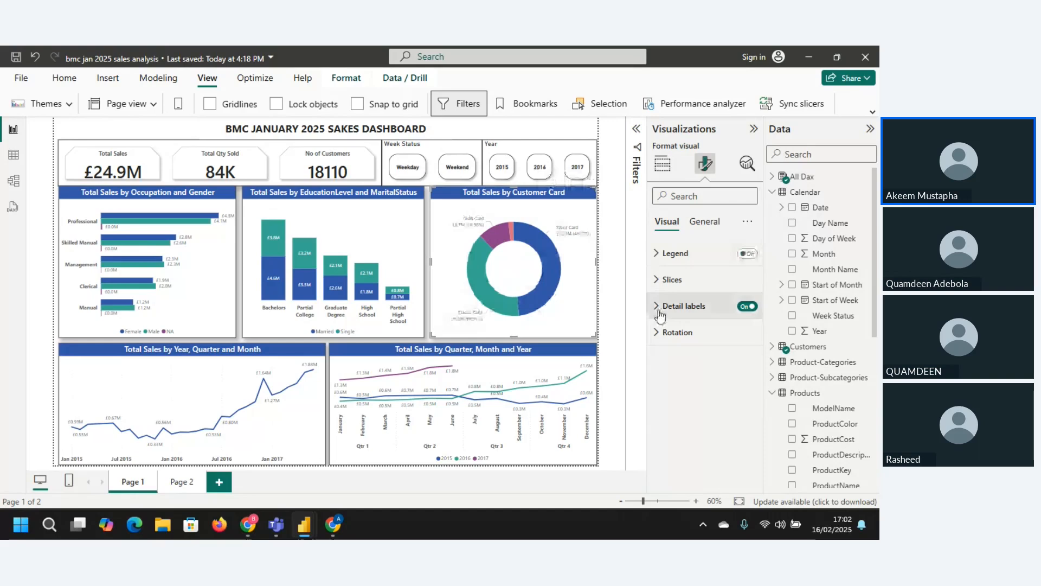
Set the donut chart's detail label values to font size 10 in bold, and inspect the details of its slices
left_click(659, 312)
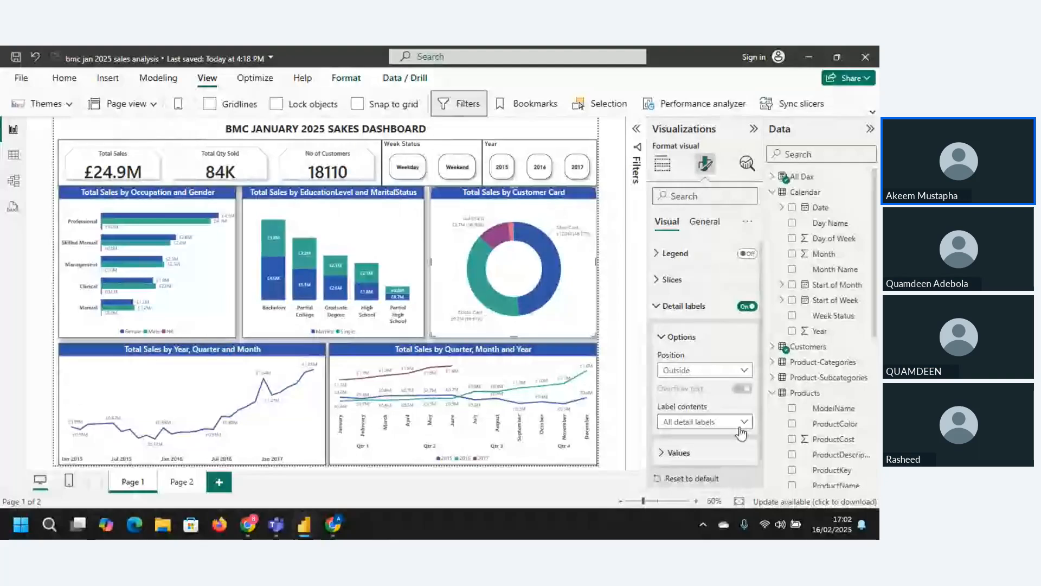
left_click(662, 337)
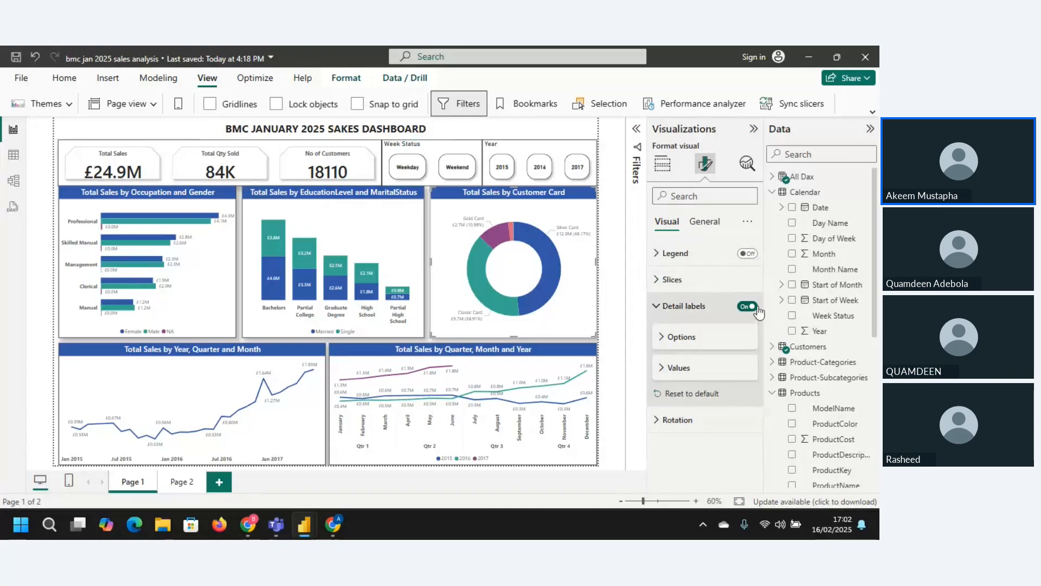
left_click(704, 221)
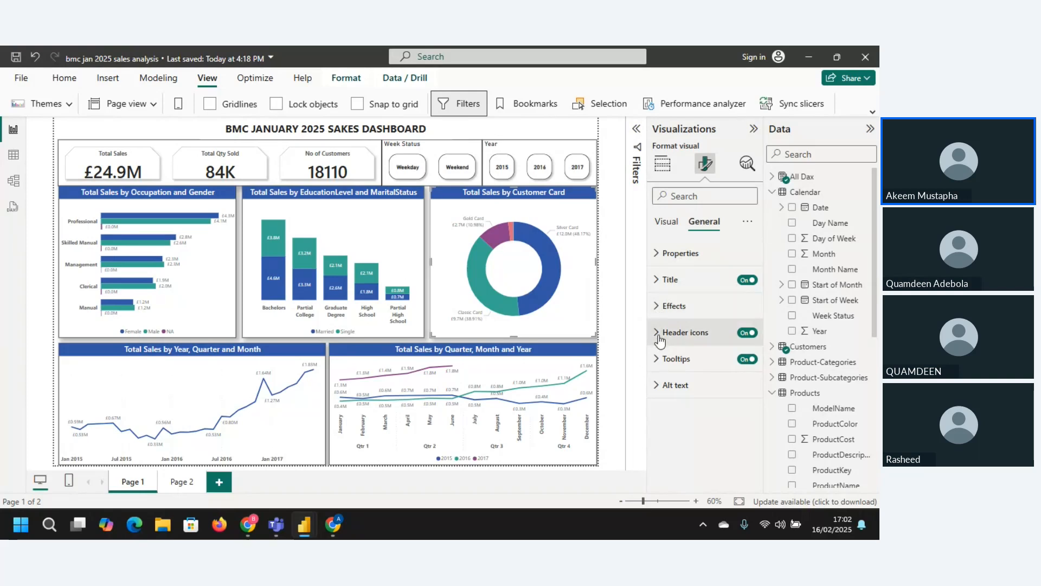
left_click(666, 221)
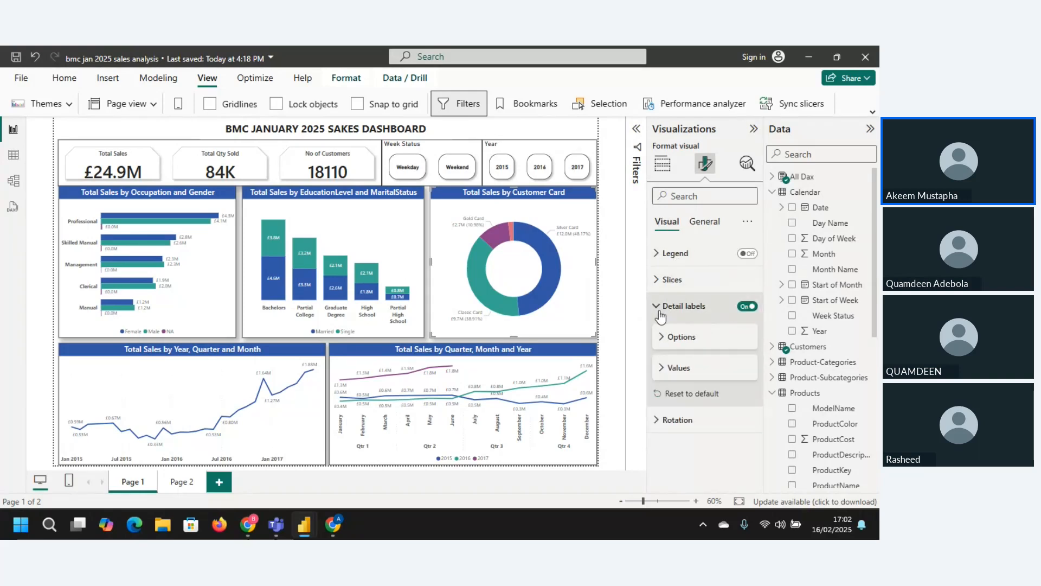
left_click(662, 368)
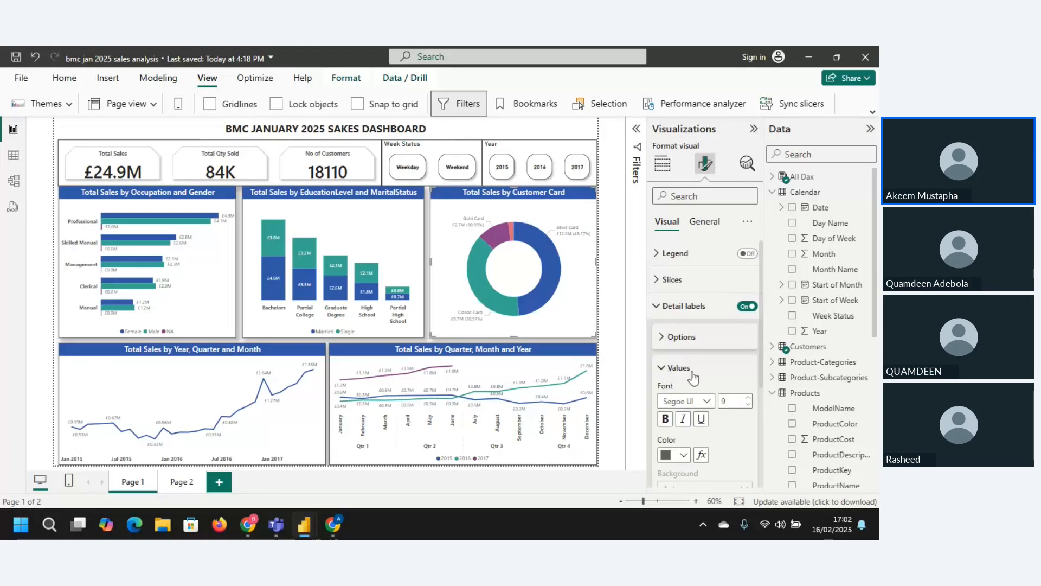
left_click(748, 397)
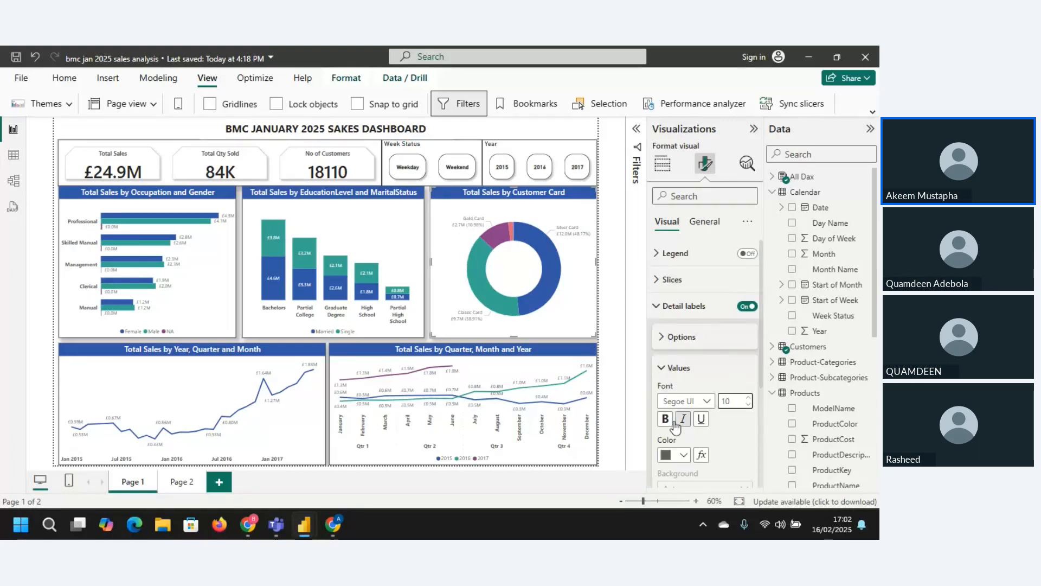
left_click(665, 424)
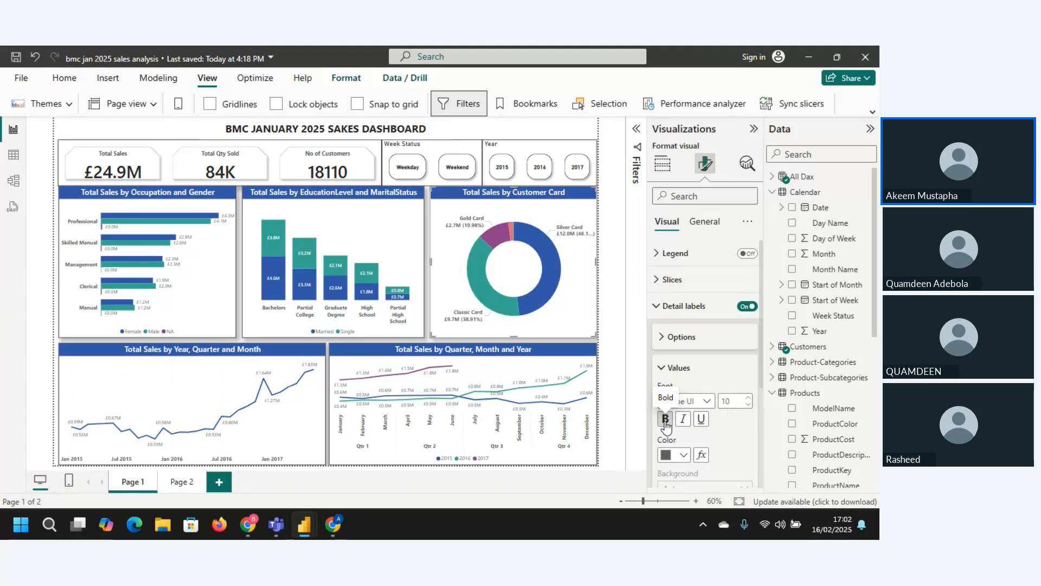
mouse_move(477, 226)
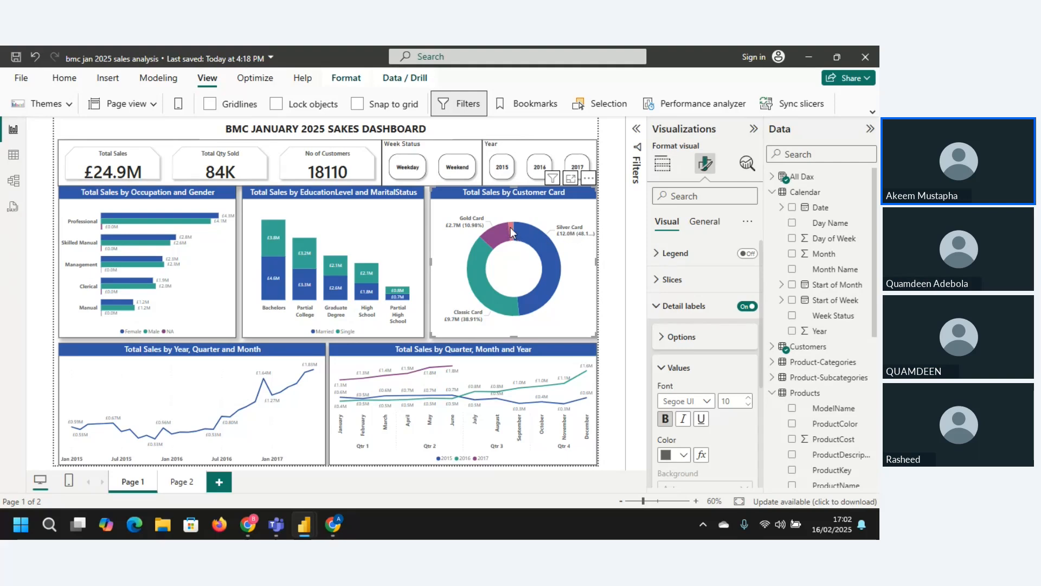
mouse_move(509, 223)
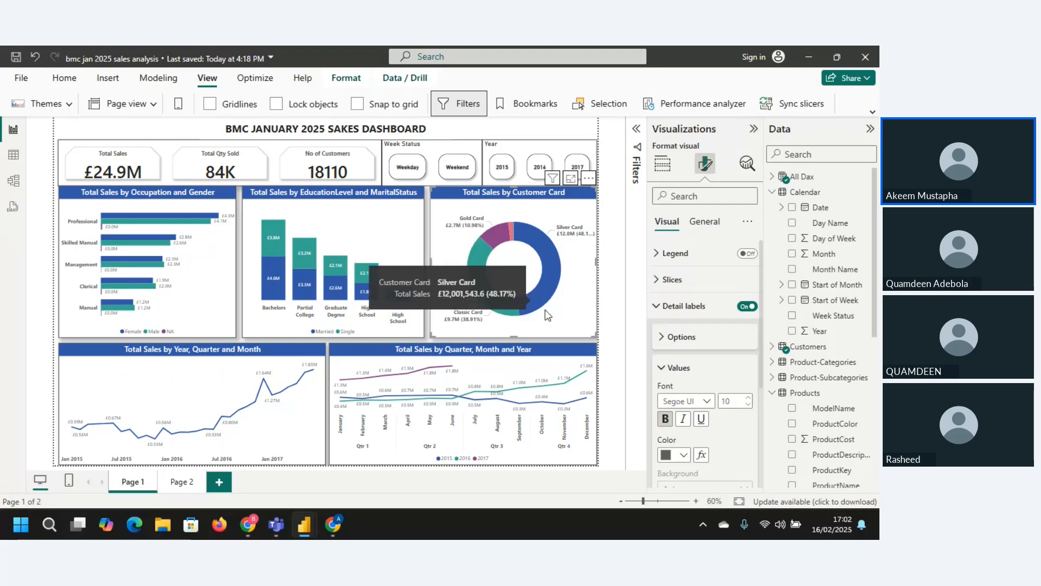